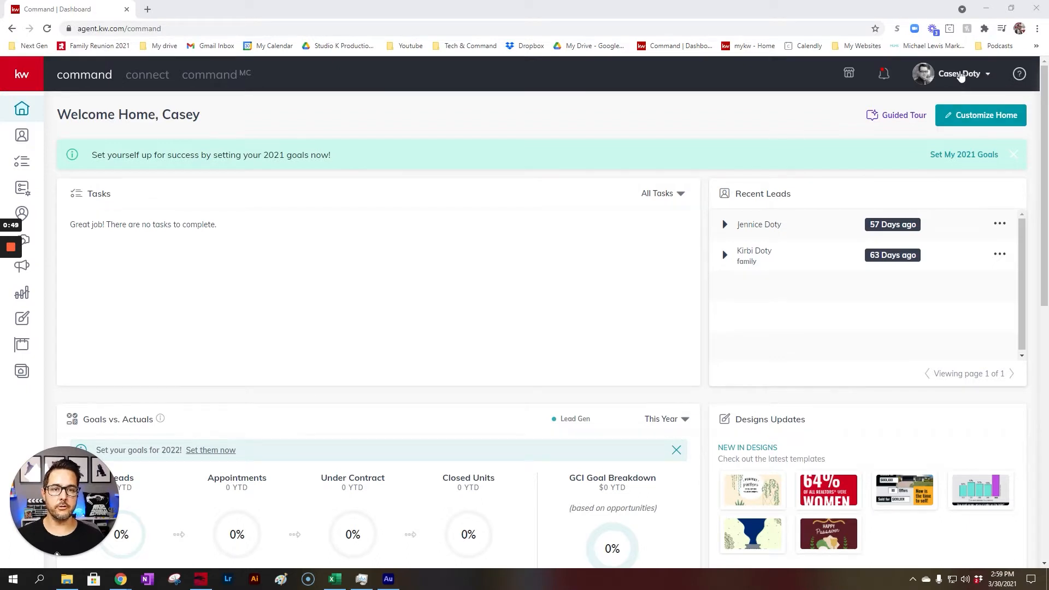
Open the account settings, accept the cookies, and review the sender and reply-to configuration of Command Email.
click(960, 76)
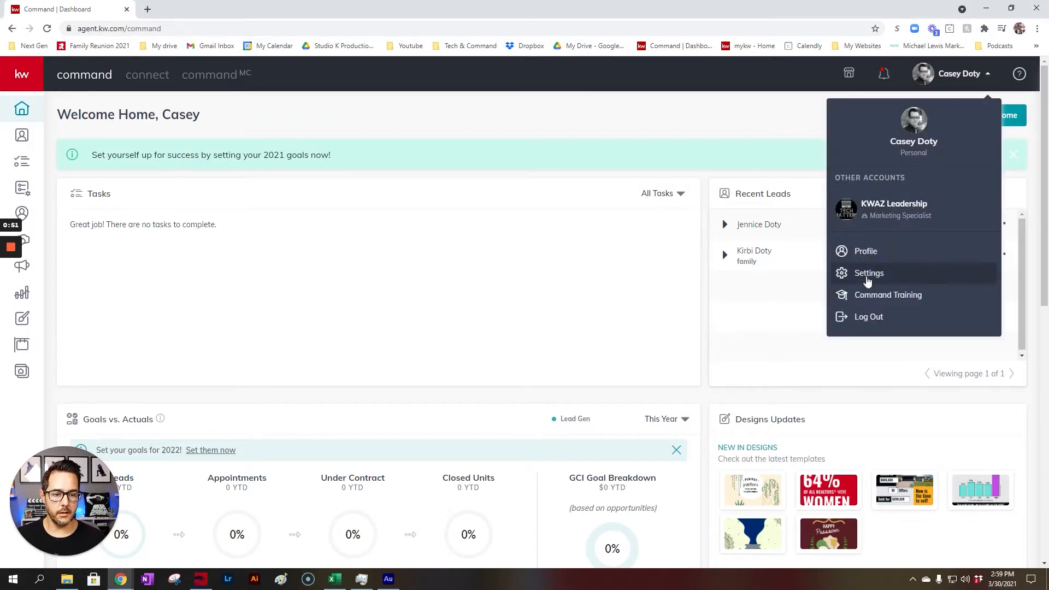
click(868, 276)
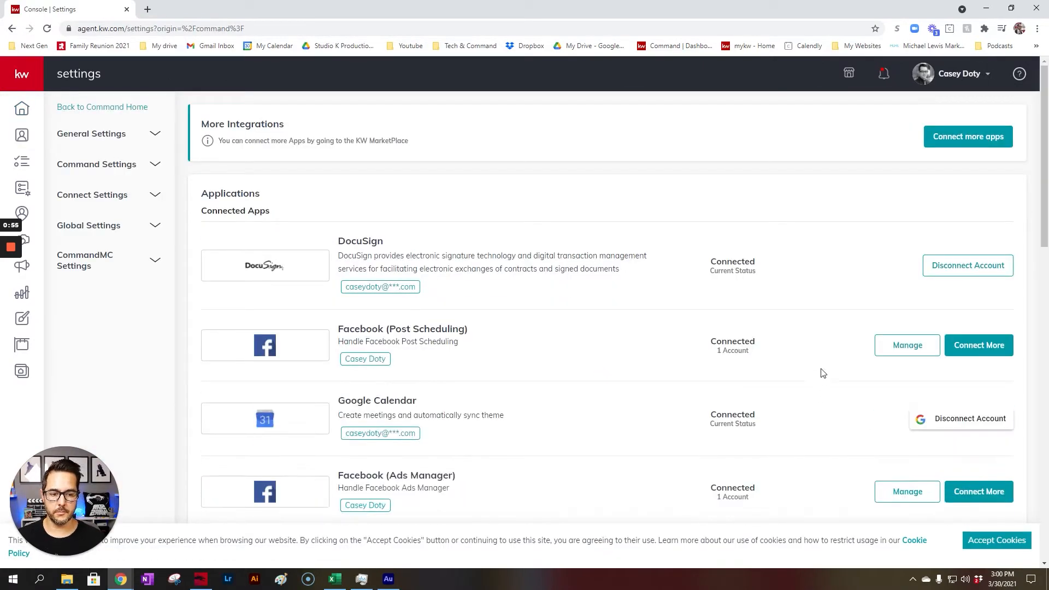
scroll(812, 339, down, 13)
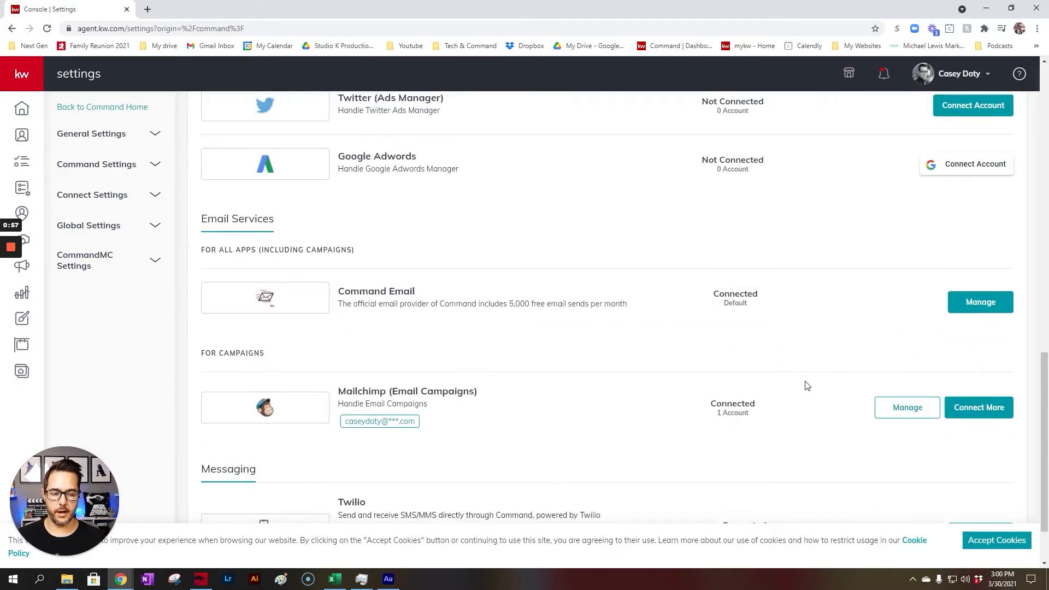
scroll(874, 447, down, 2)
click(988, 540)
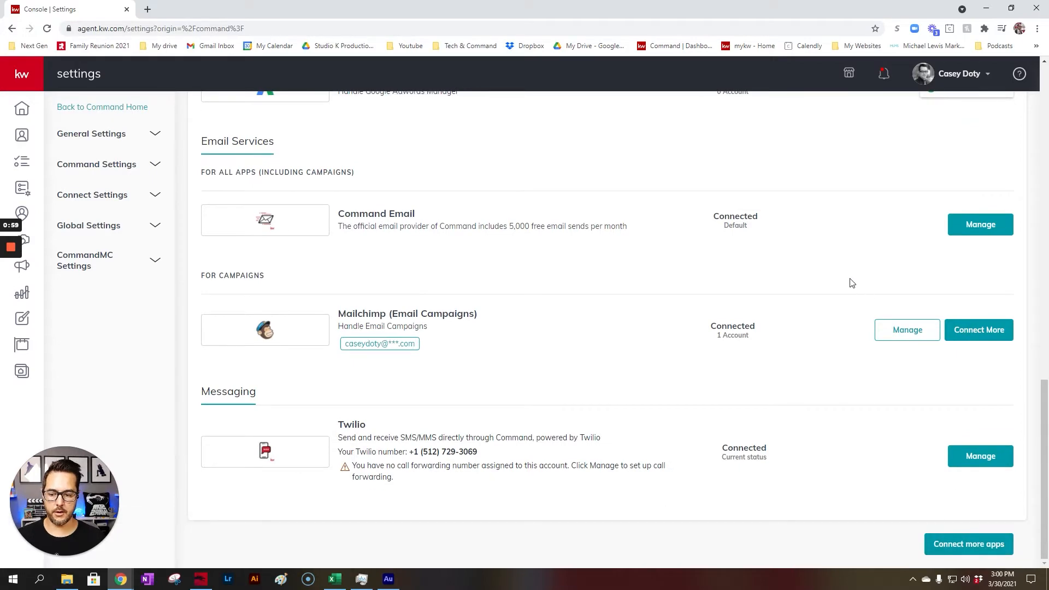
click(987, 232)
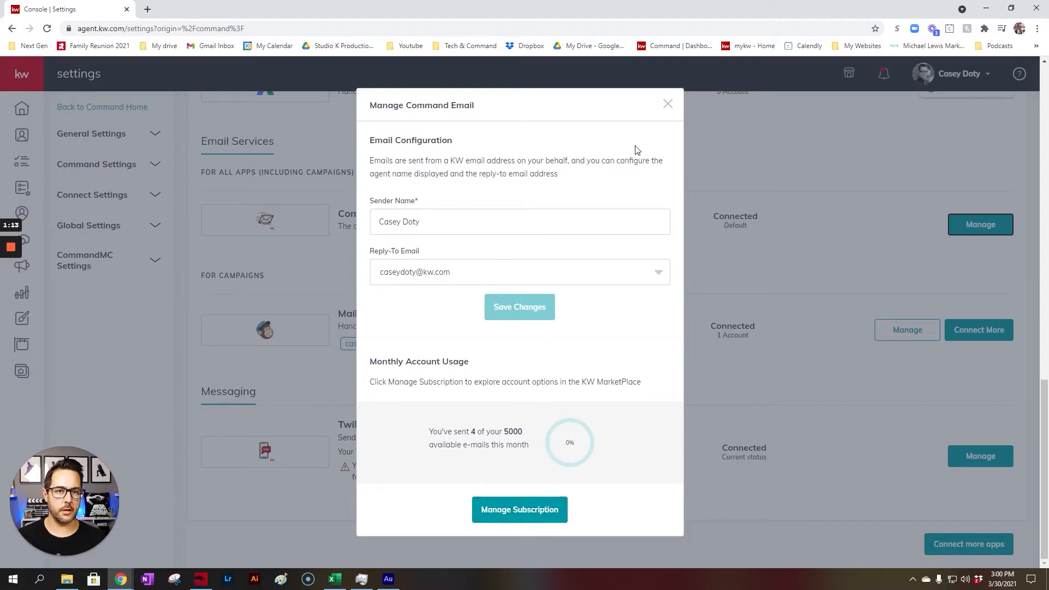
click(668, 103)
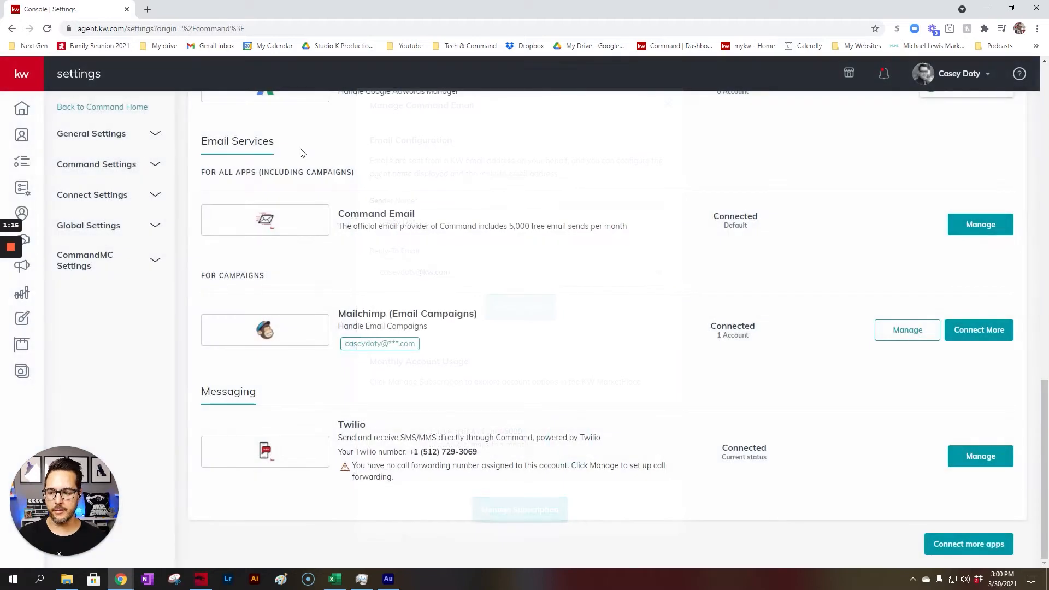
Go to Designs and start creating a new email design.
mouse_move(30, 81)
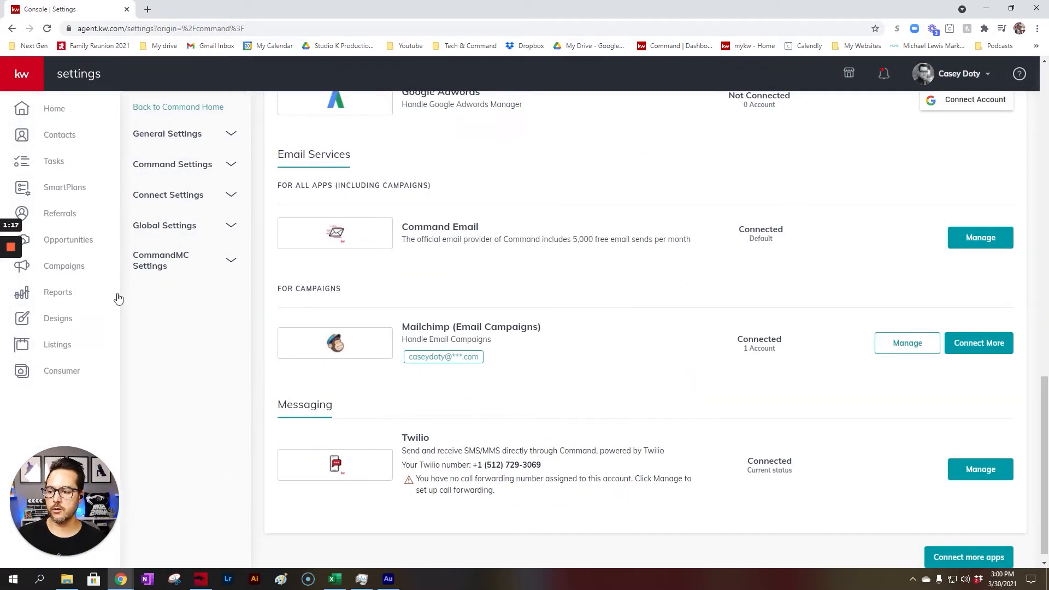
click(65, 323)
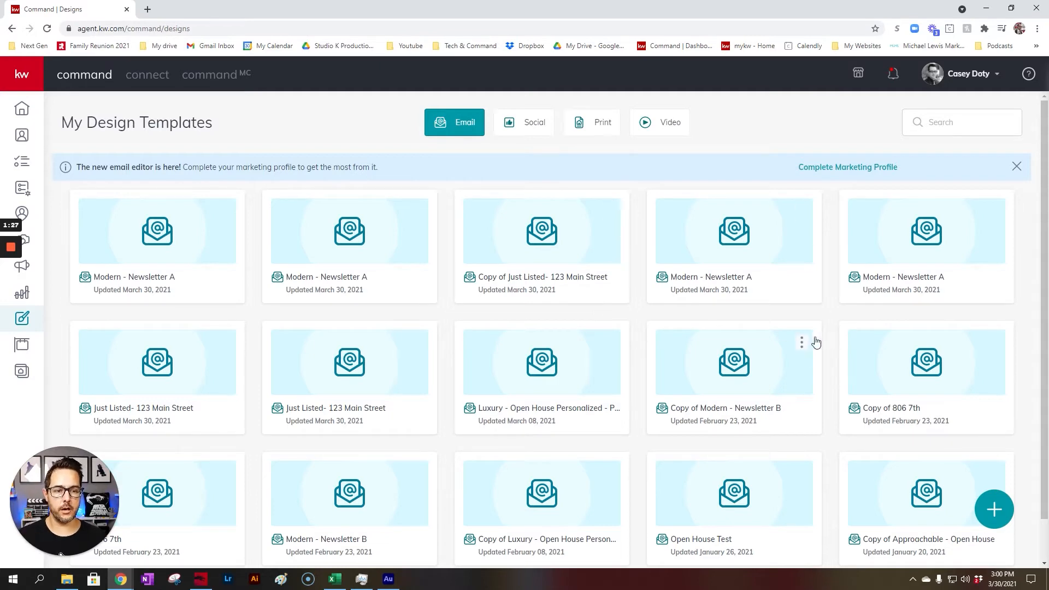
click(992, 511)
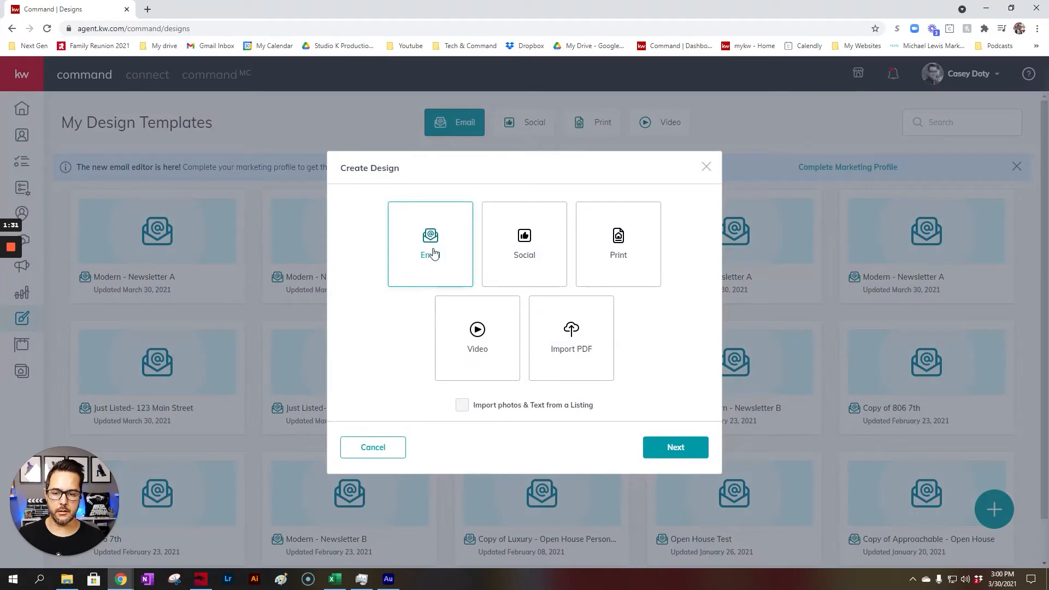
click(677, 449)
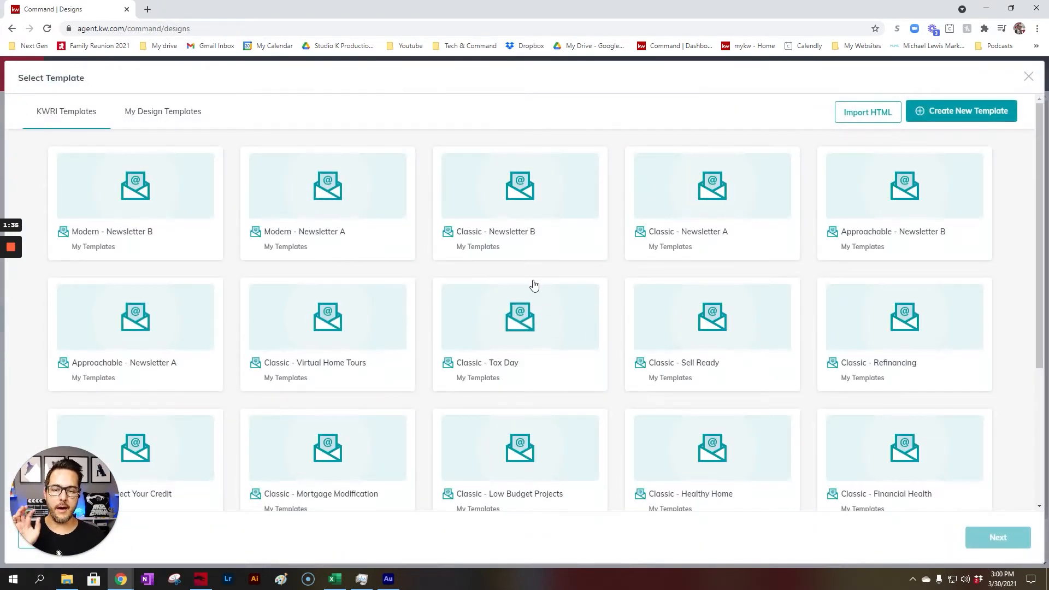
Browse the KWRI templates and open the Classic - Tax Day template in the email editor.
scroll(631, 336, down, 3)
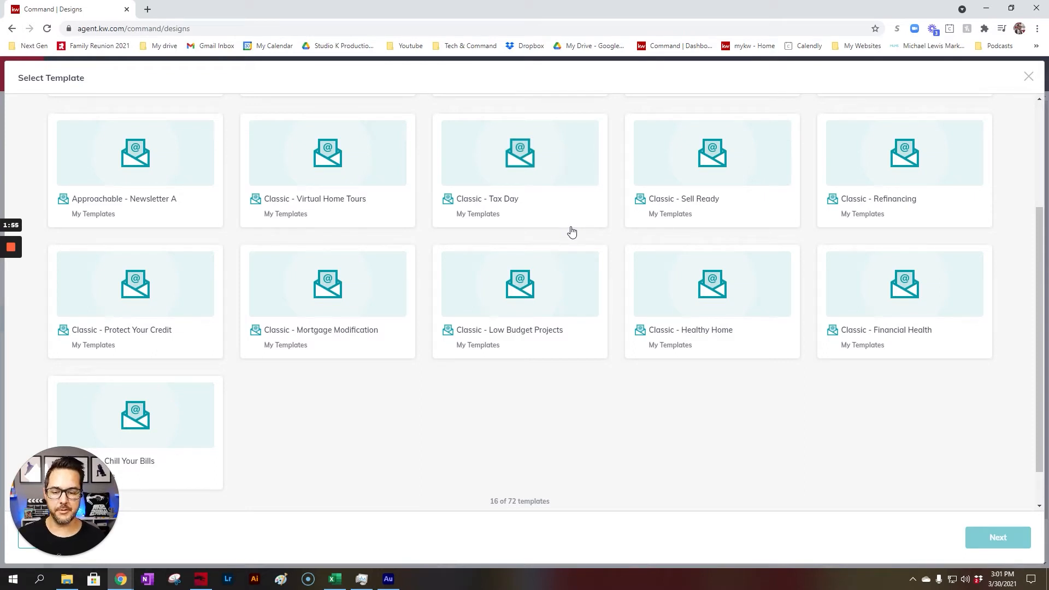
scroll(575, 398, up, 2)
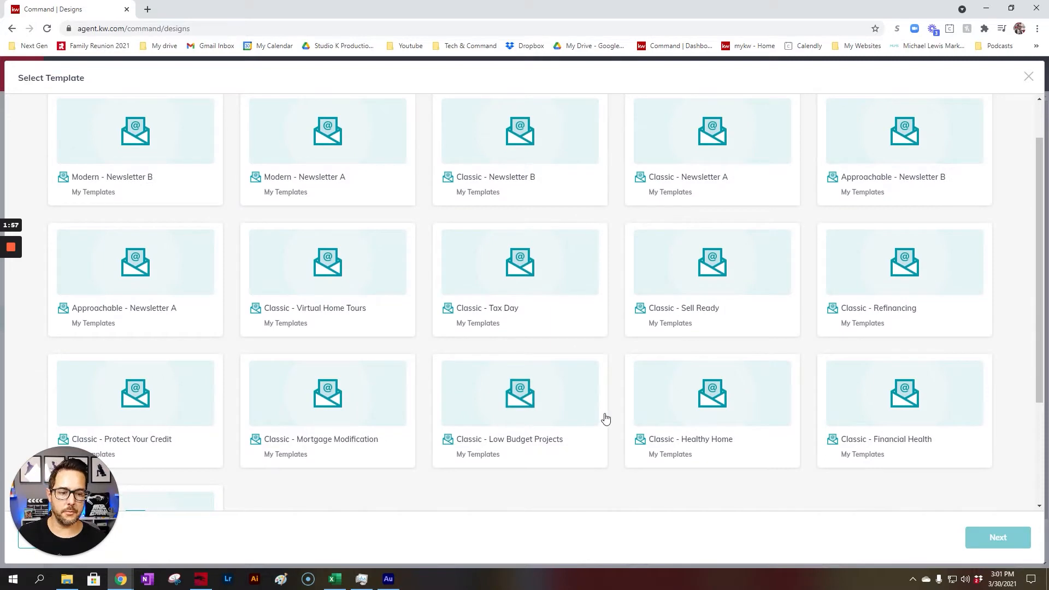
scroll(605, 418, up, 1)
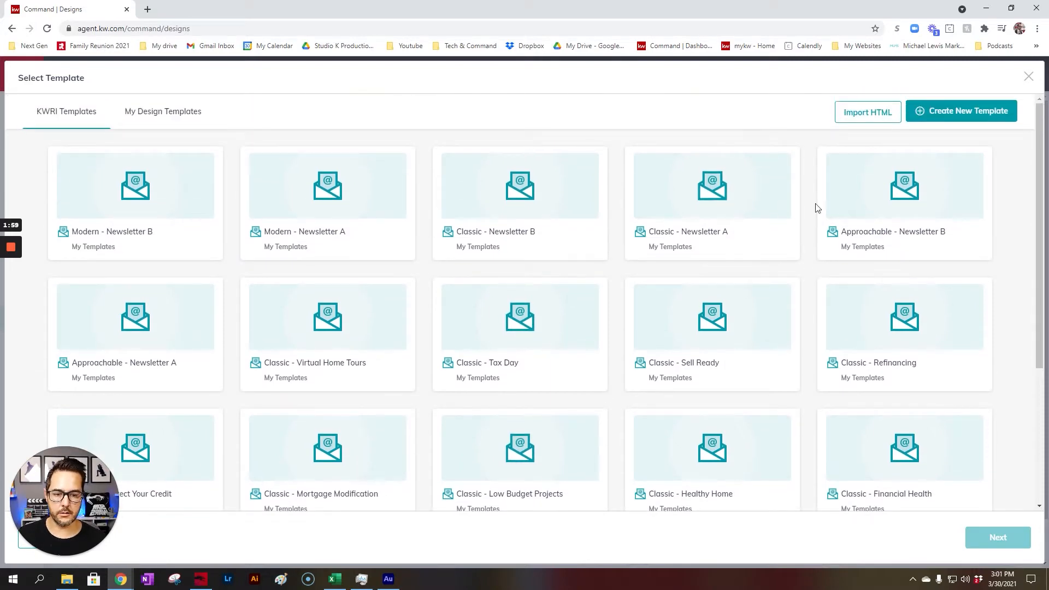
click(871, 205)
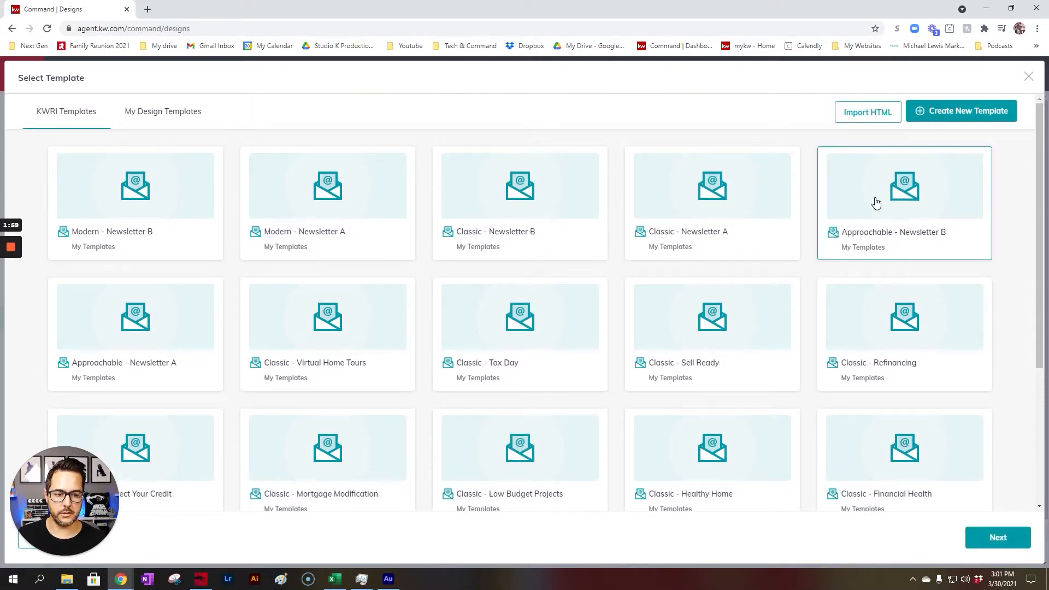
click(574, 350)
click(998, 537)
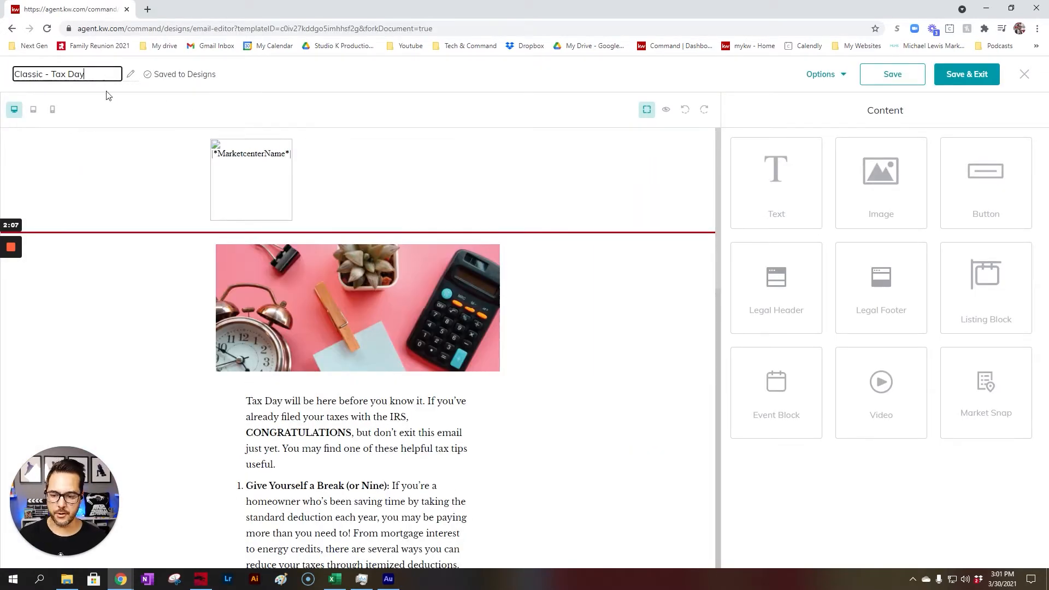
Review the Tax Day email in the editor and in preview mode, from header to footer, to check the filled-in agent details.
scroll(417, 336, down, 5)
scroll(418, 336, down, 9)
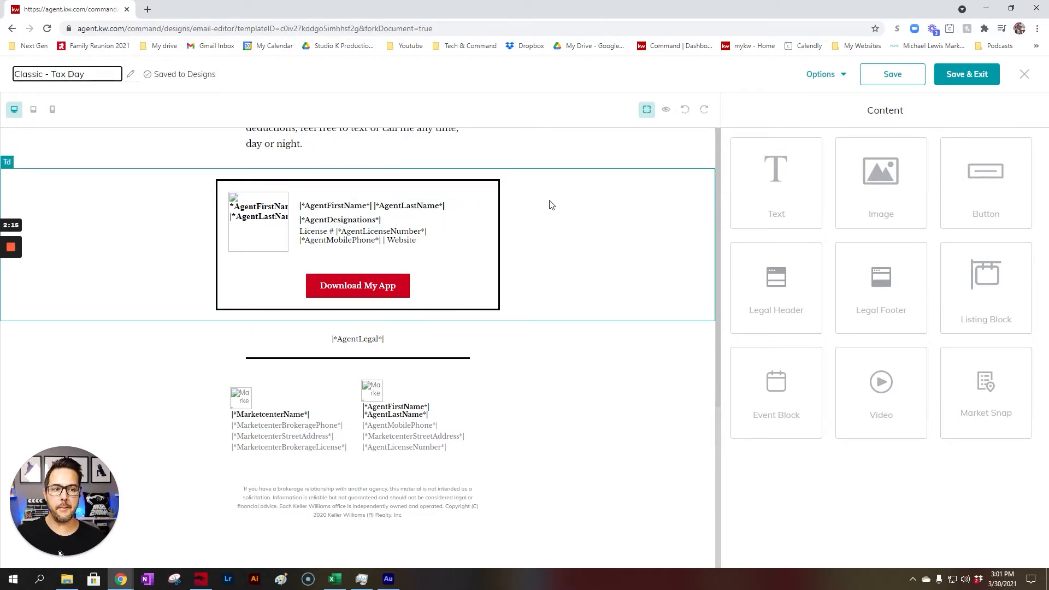
scroll(583, 235, up, 4)
scroll(693, 212, up, 3)
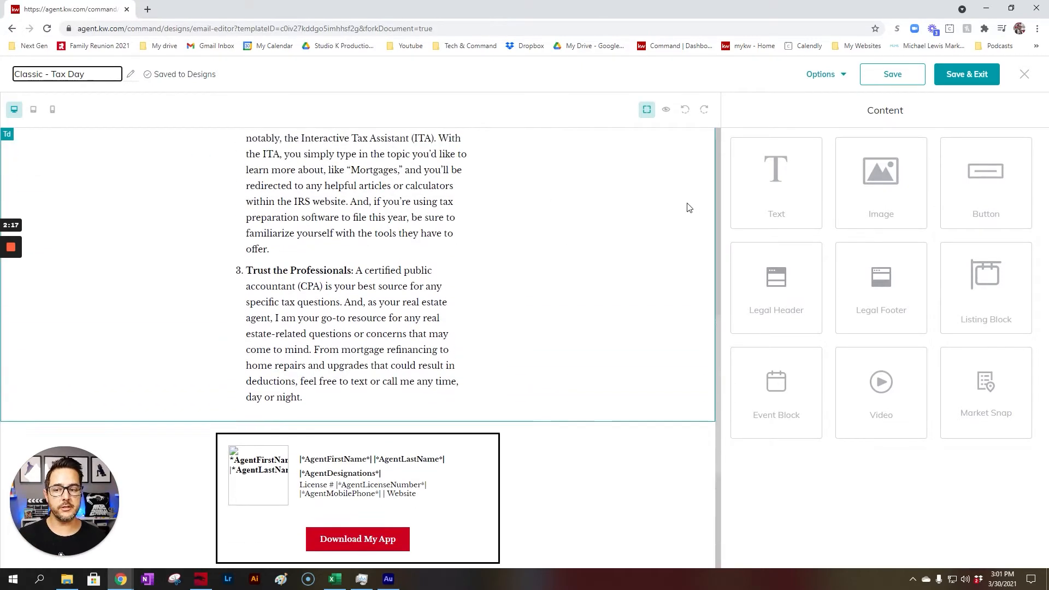
click(667, 111)
scroll(579, 243, down, 2)
scroll(589, 256, down, 10)
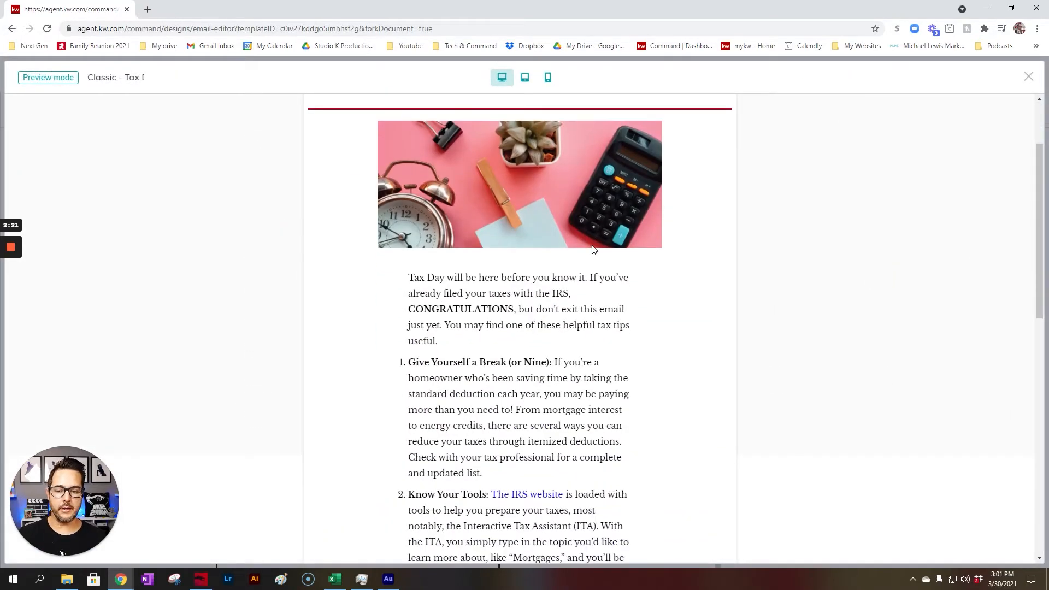
scroll(592, 243, down, 2)
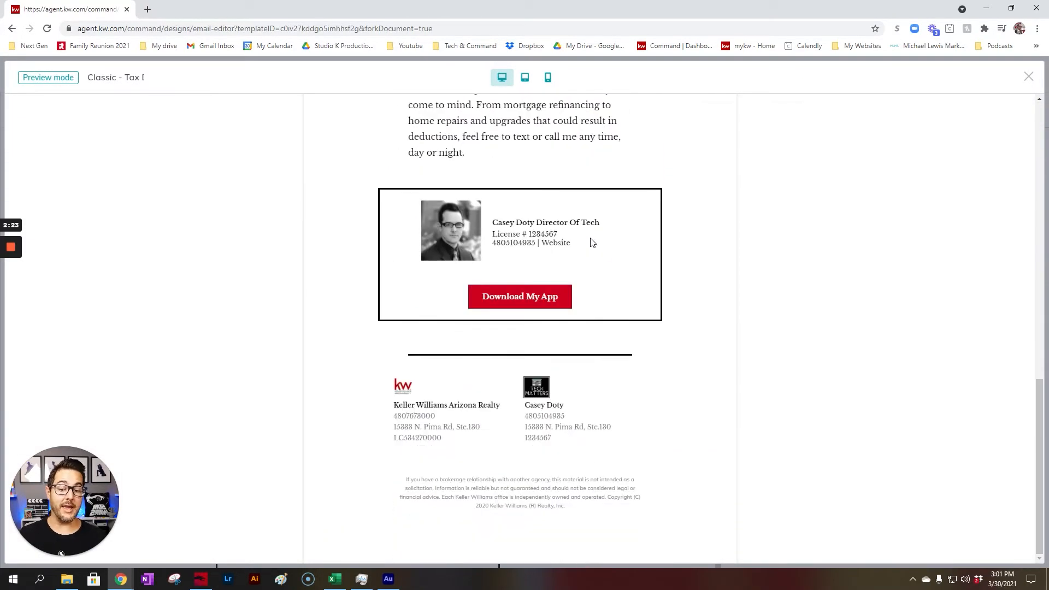
scroll(601, 248, up, 1)
scroll(605, 250, up, 12)
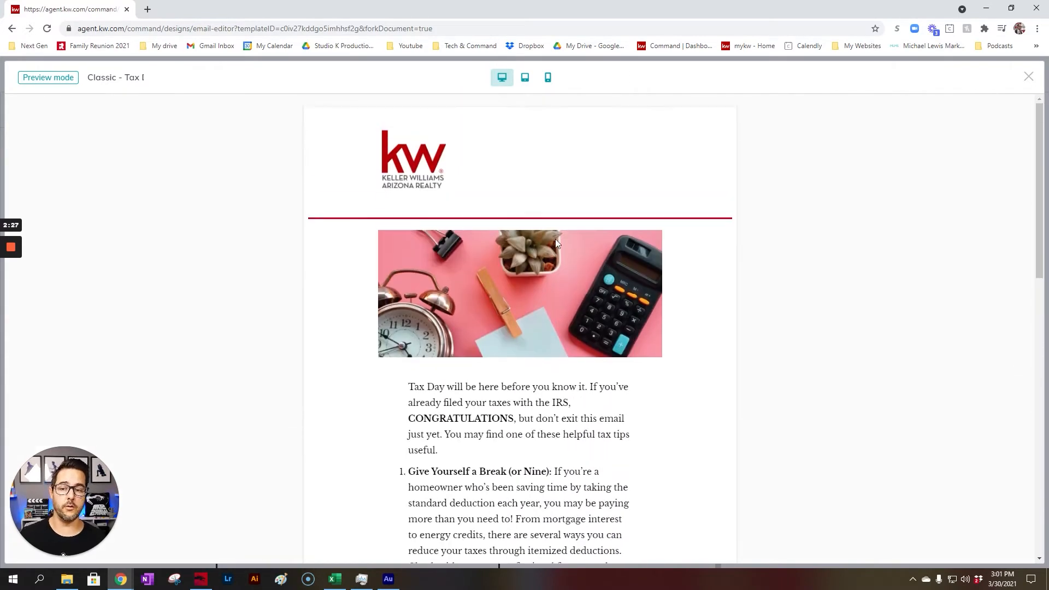
Compare the email preview in phone, tablet and desktop layouts, and return to the editor.
click(548, 79)
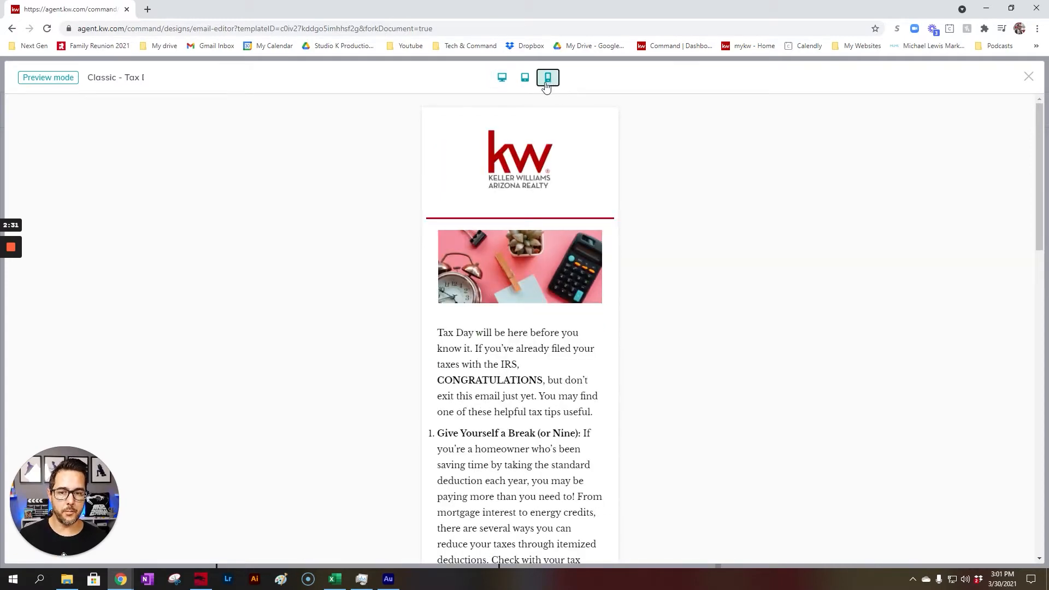
click(525, 77)
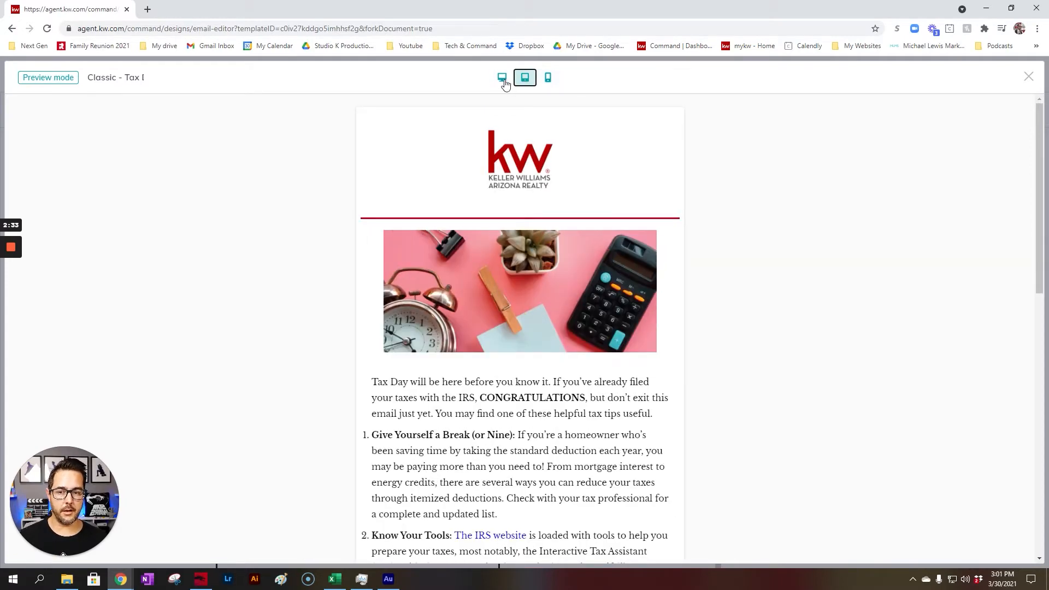
click(501, 78)
click(1027, 76)
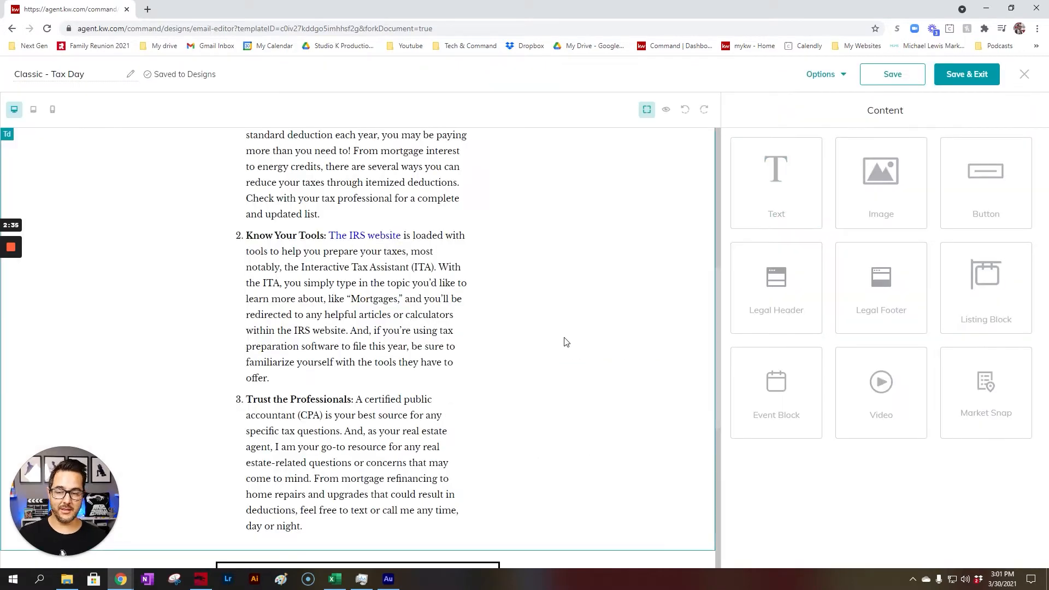
View the option for sending a test email of the design and close it without sending.
scroll(562, 333, up, 7)
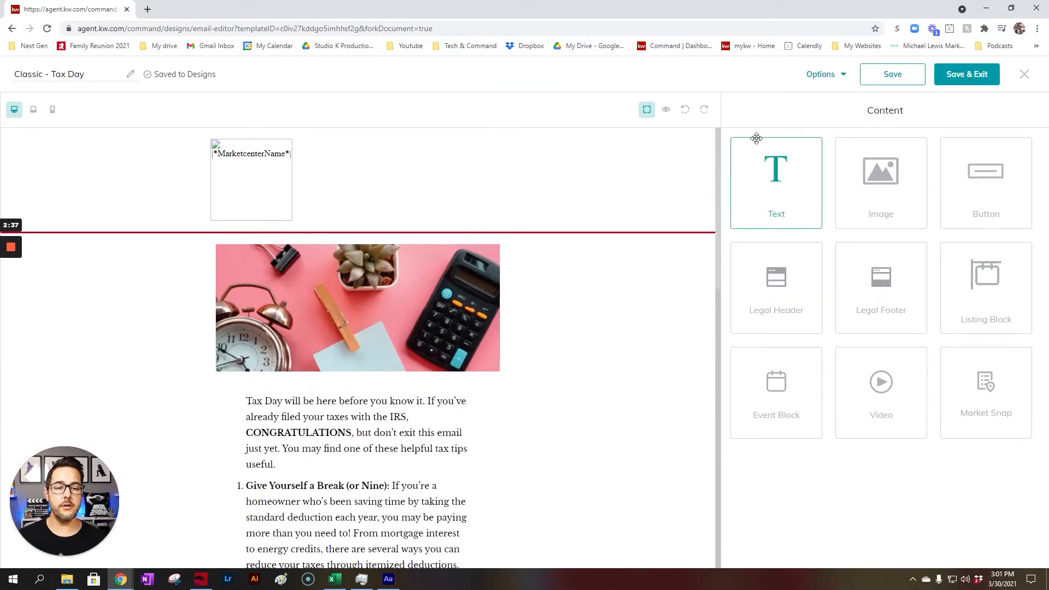
click(840, 77)
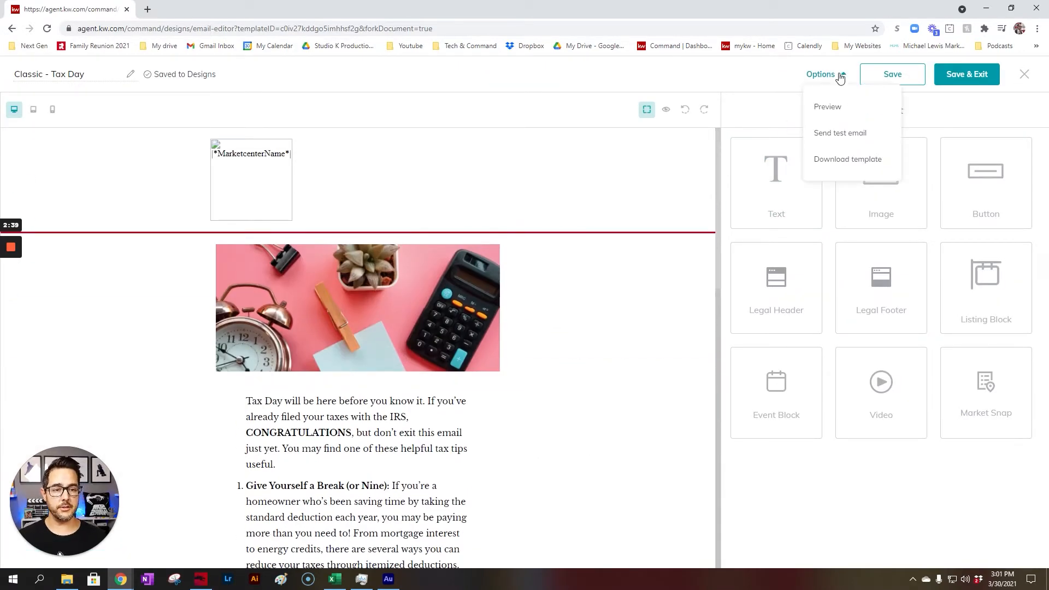
click(846, 133)
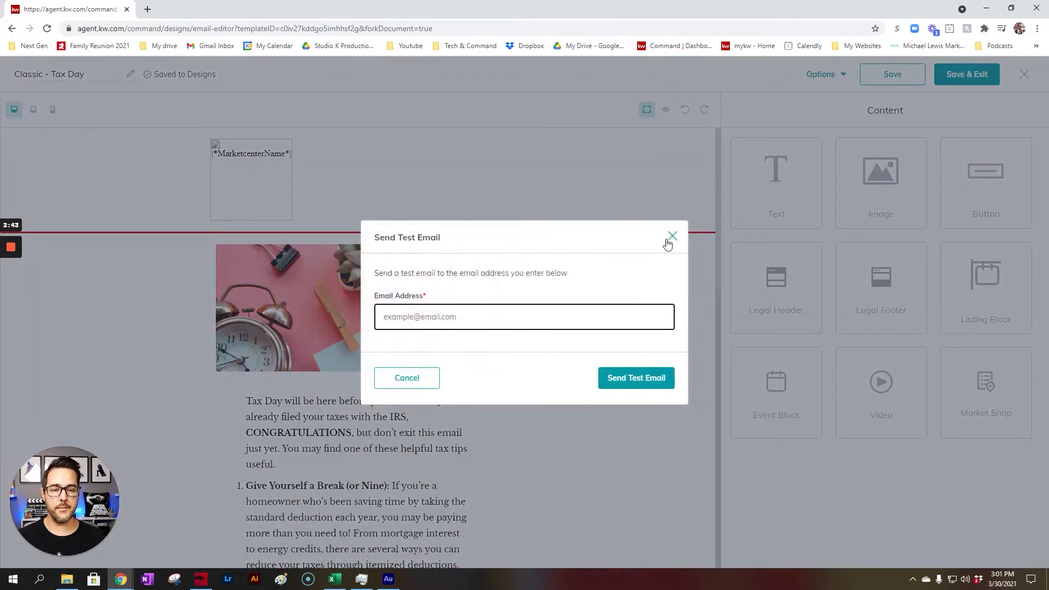
click(671, 237)
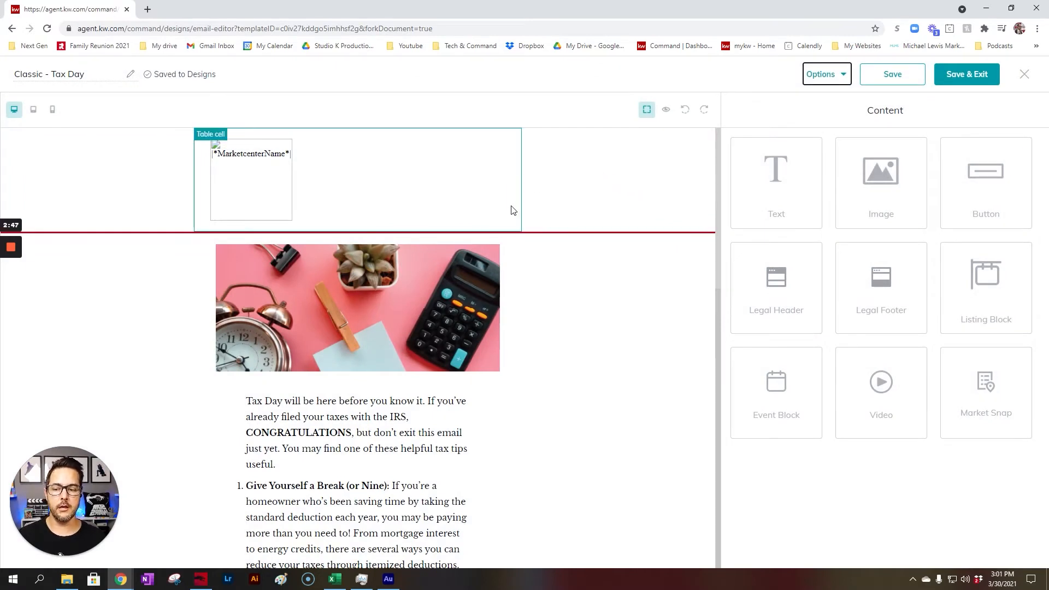
Save the Classic - Tax Day design, exit the editor, and check the actions available for the saved template.
scroll(356, 320, down, 3)
scroll(358, 281, up, 3)
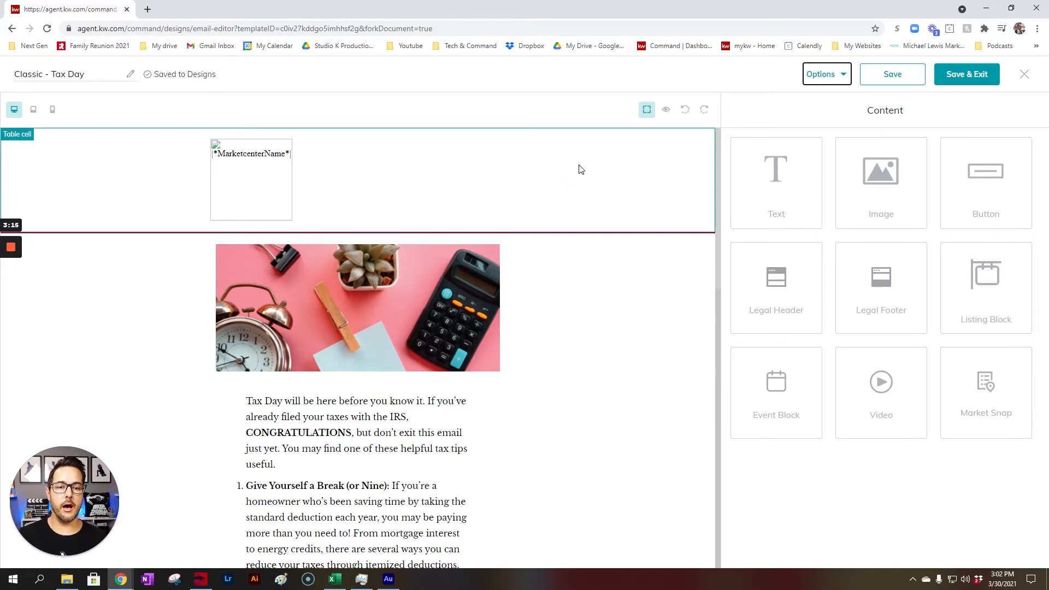
mouse_move(11, 249)
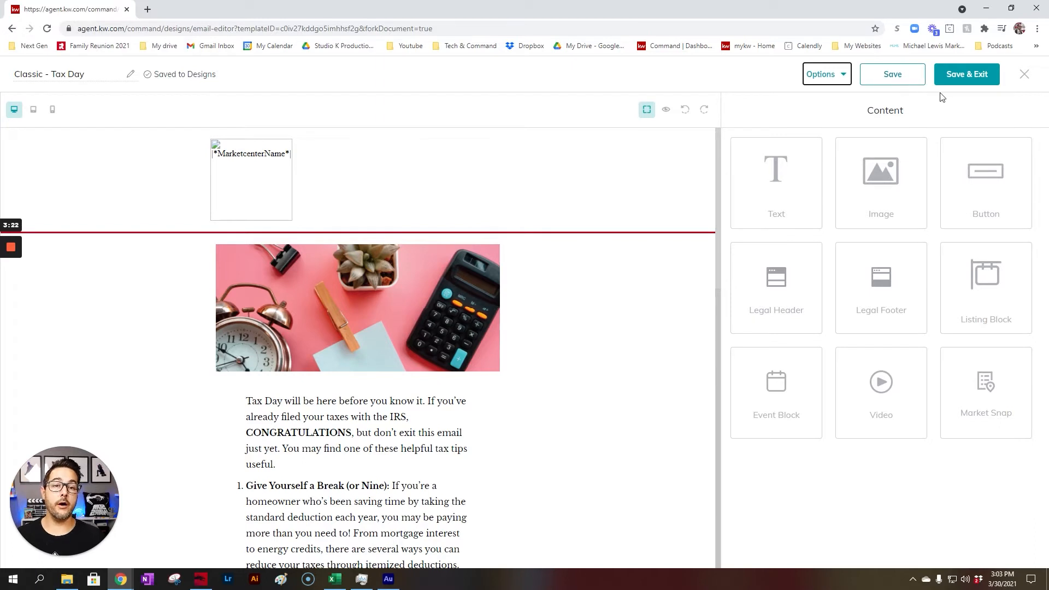
click(983, 76)
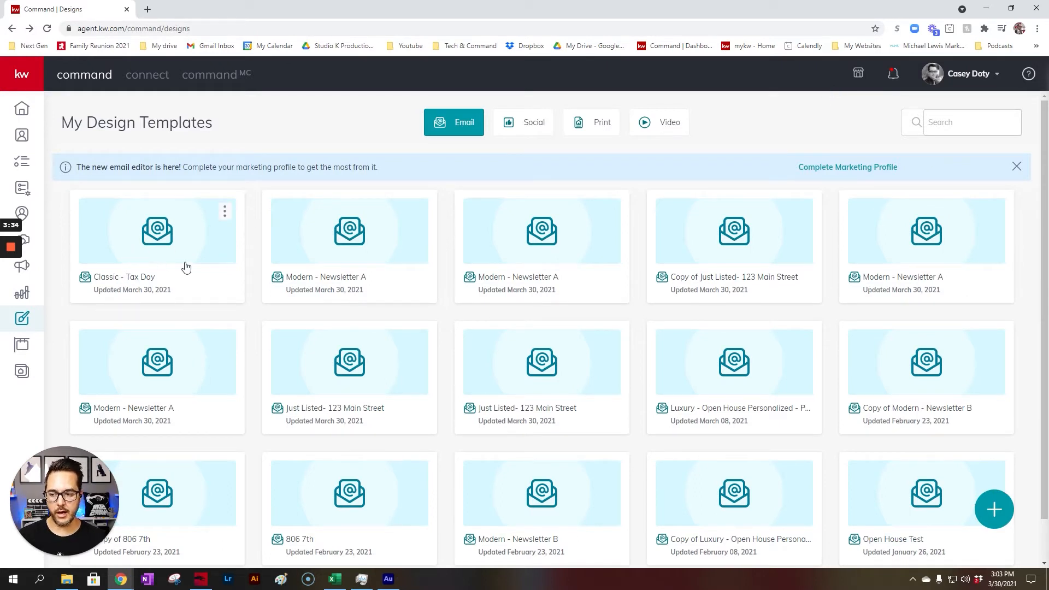
click(225, 212)
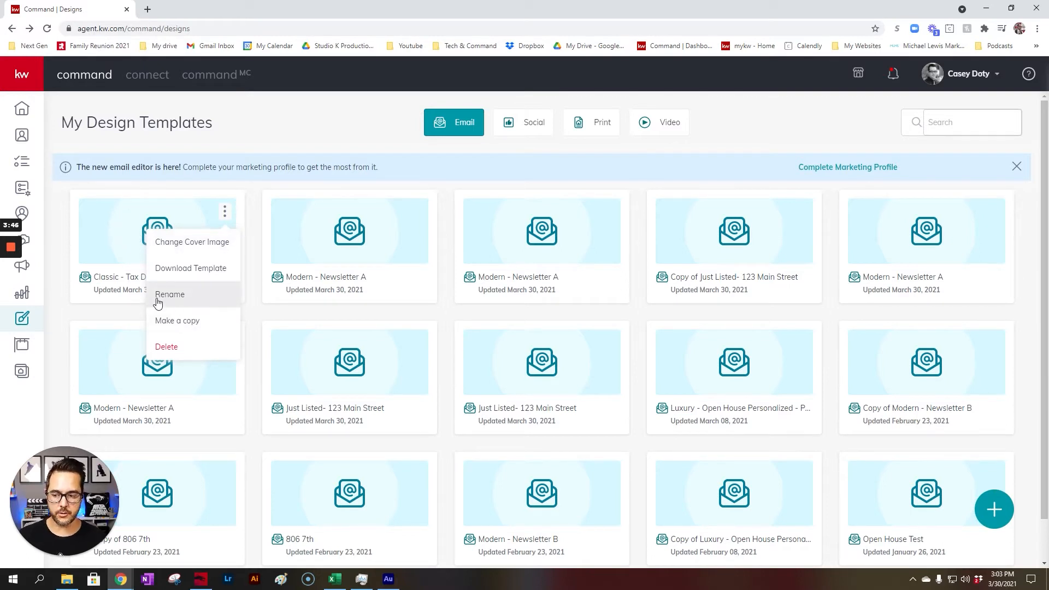
click(270, 117)
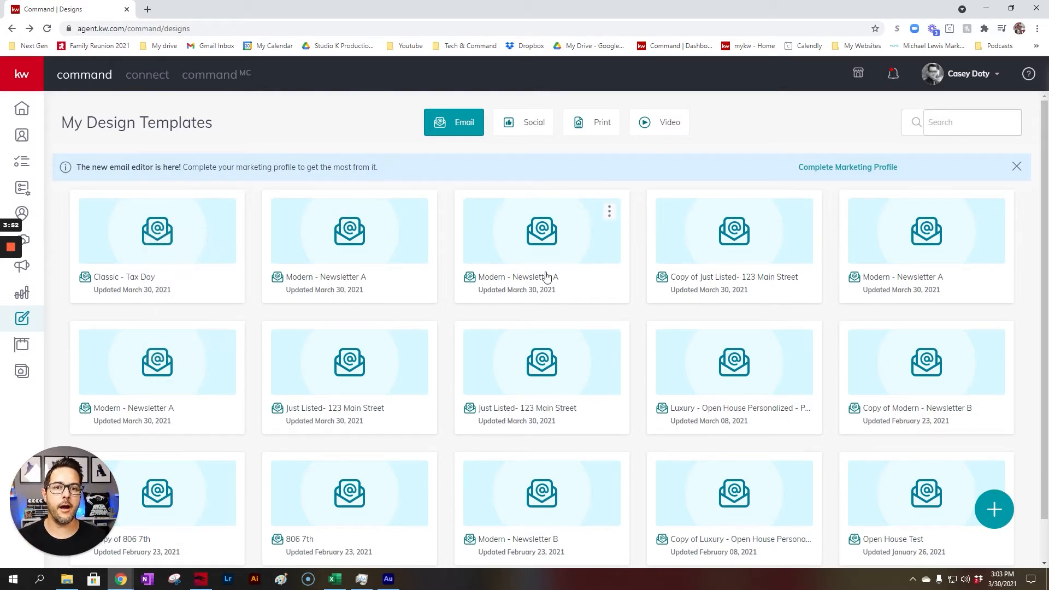
Create another email design from the Modern - Newsletter A template.
click(994, 508)
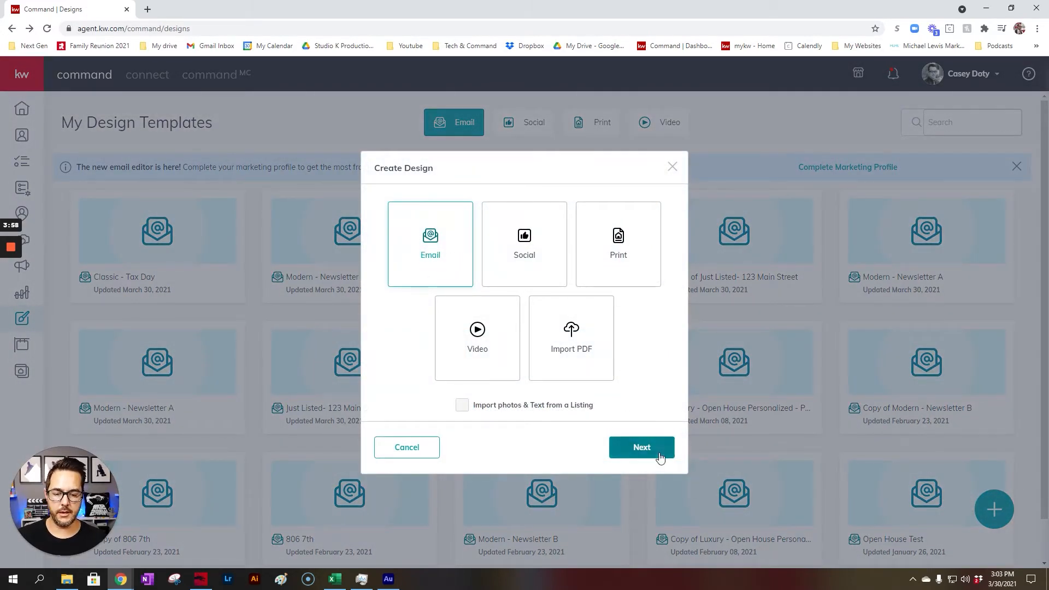
click(642, 448)
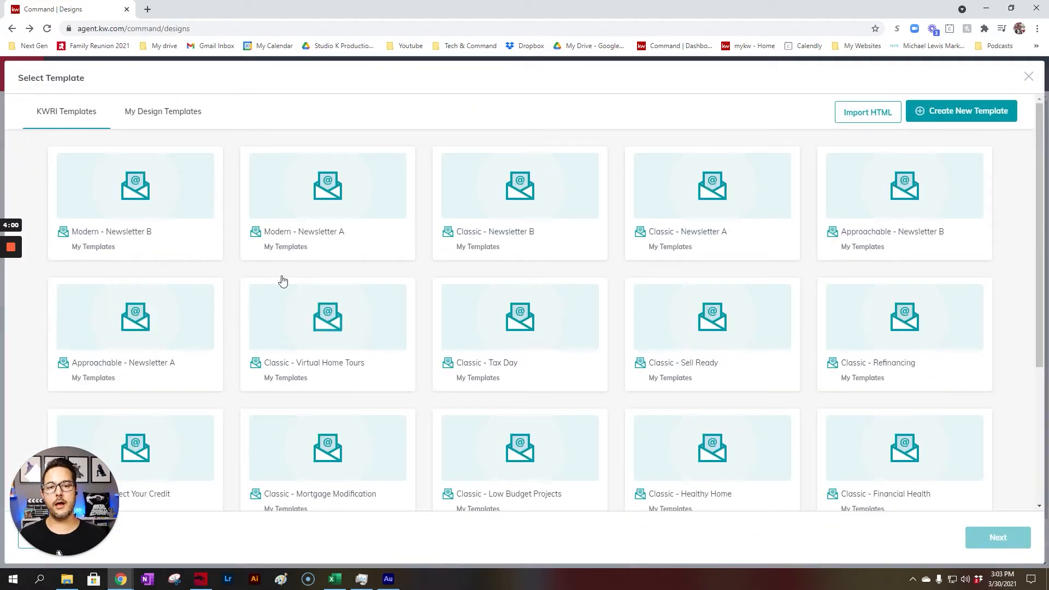
click(355, 204)
click(995, 537)
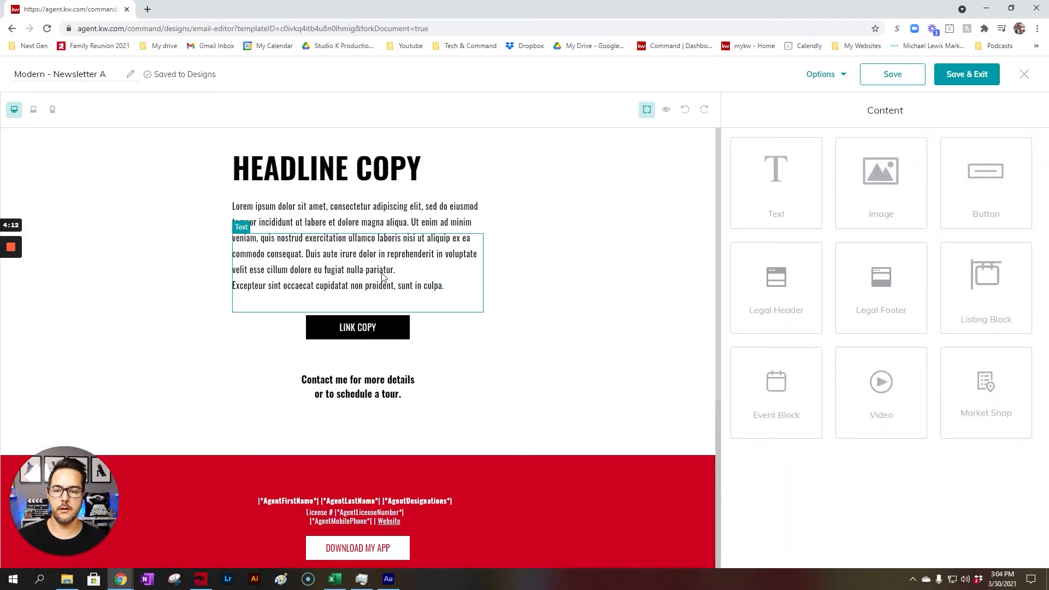
Rename the email design as Open House Flyer.
double_click(107, 76)
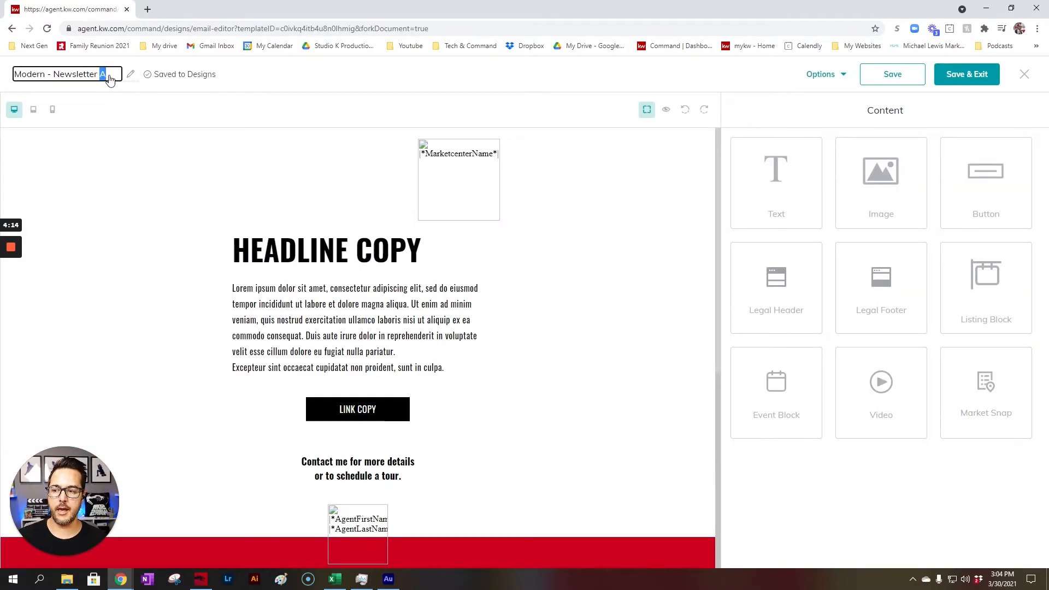
key(ctrl+a)
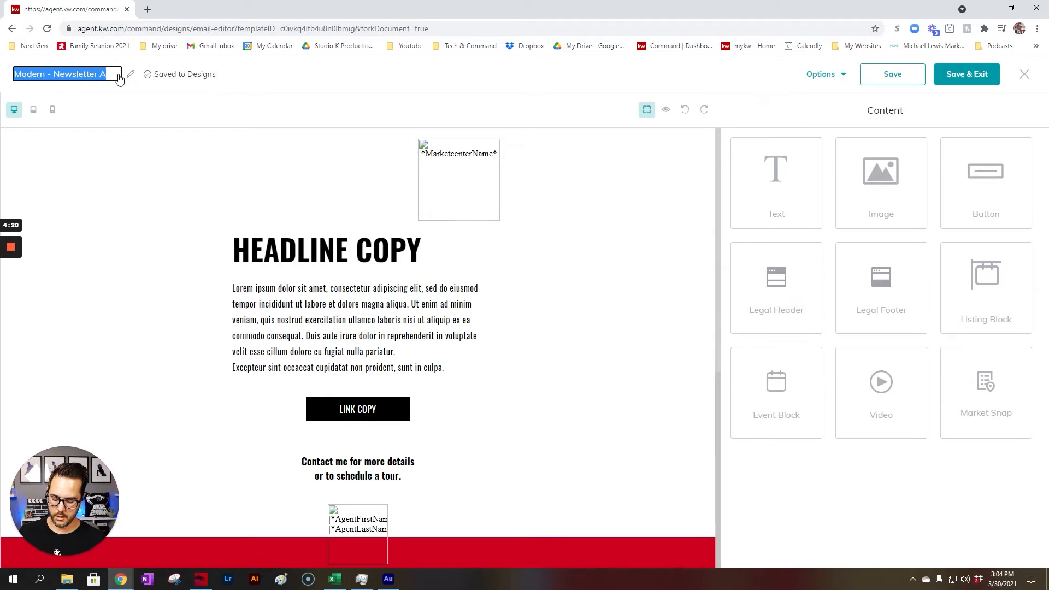
text(OPen House F)
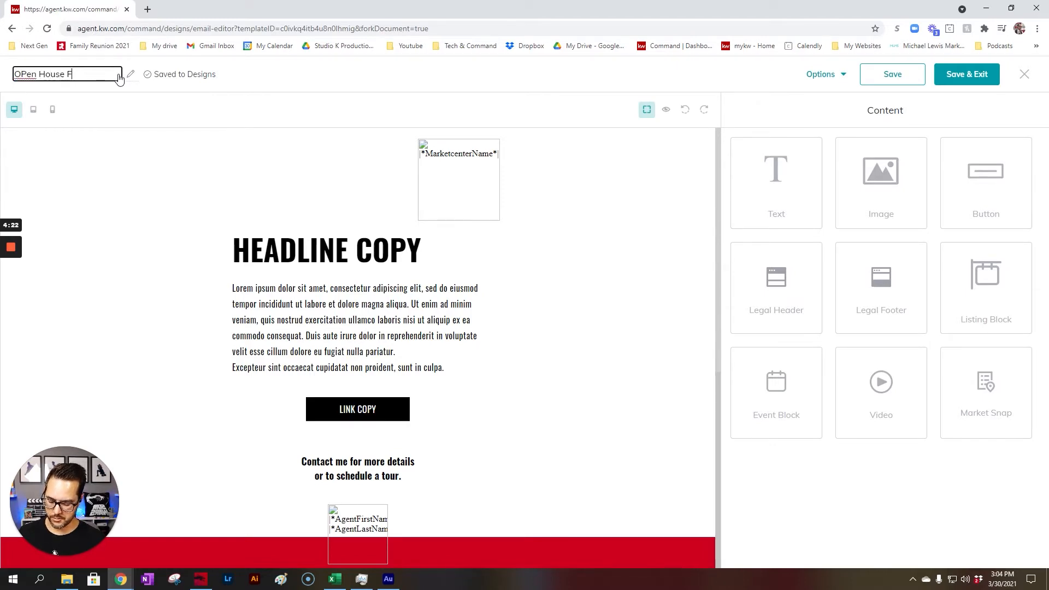
text(lye)
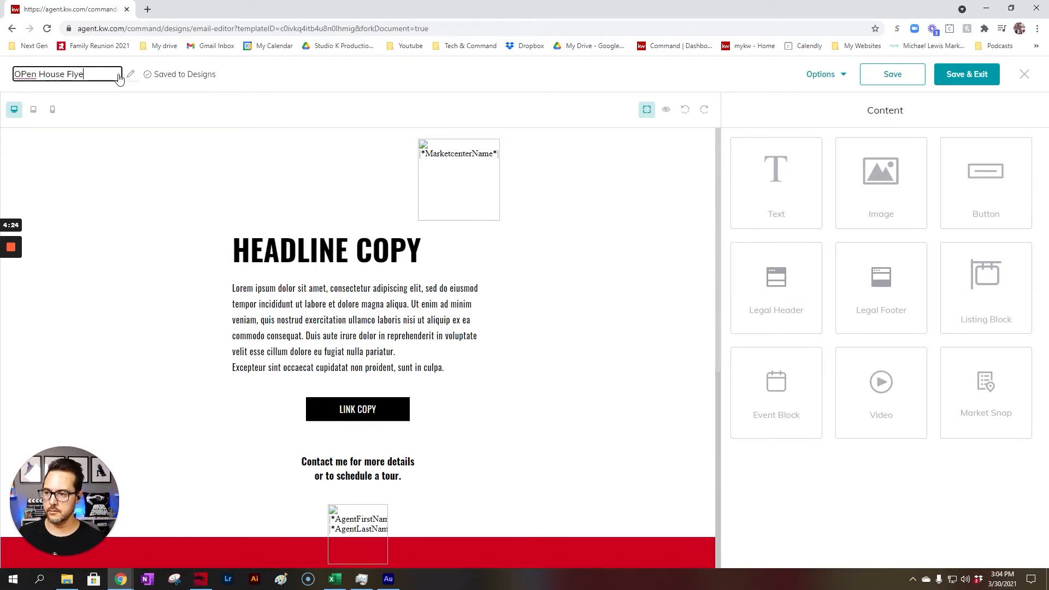
text(r)
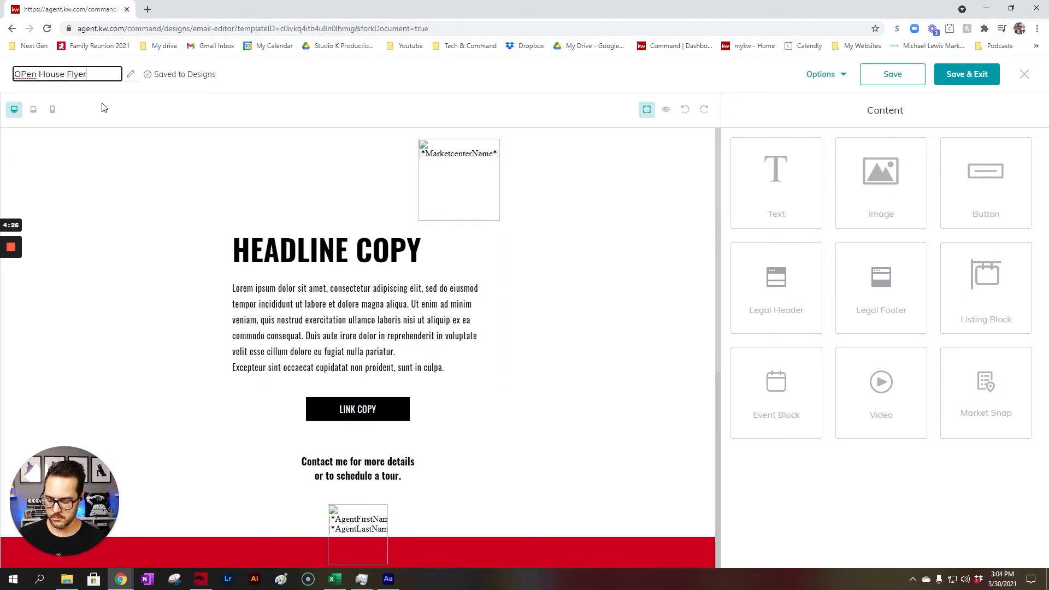
key(Home)
key(Right)
key(Right)
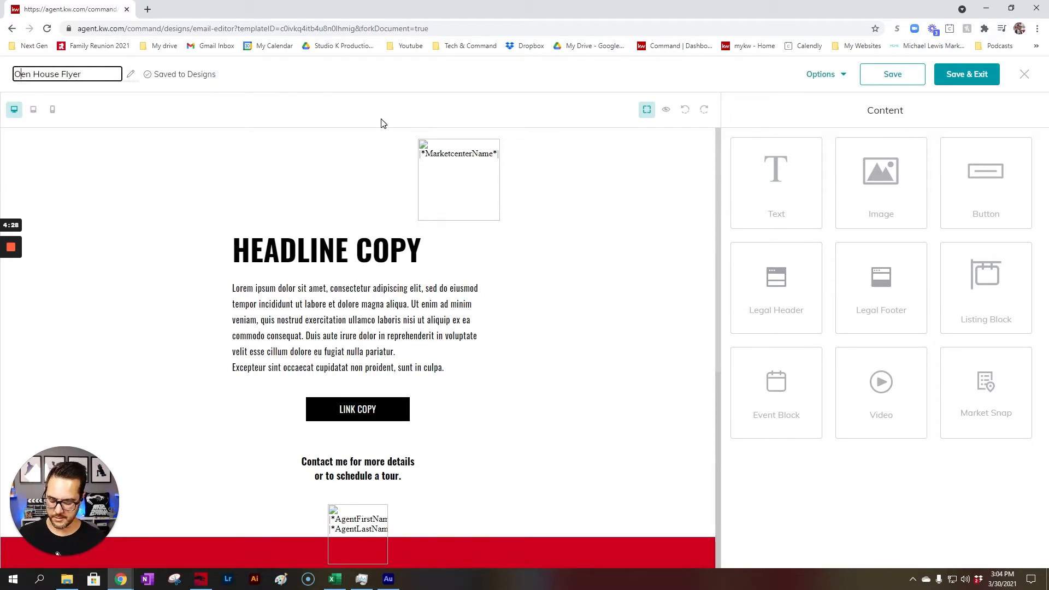
key(BackSpace)
text(p)
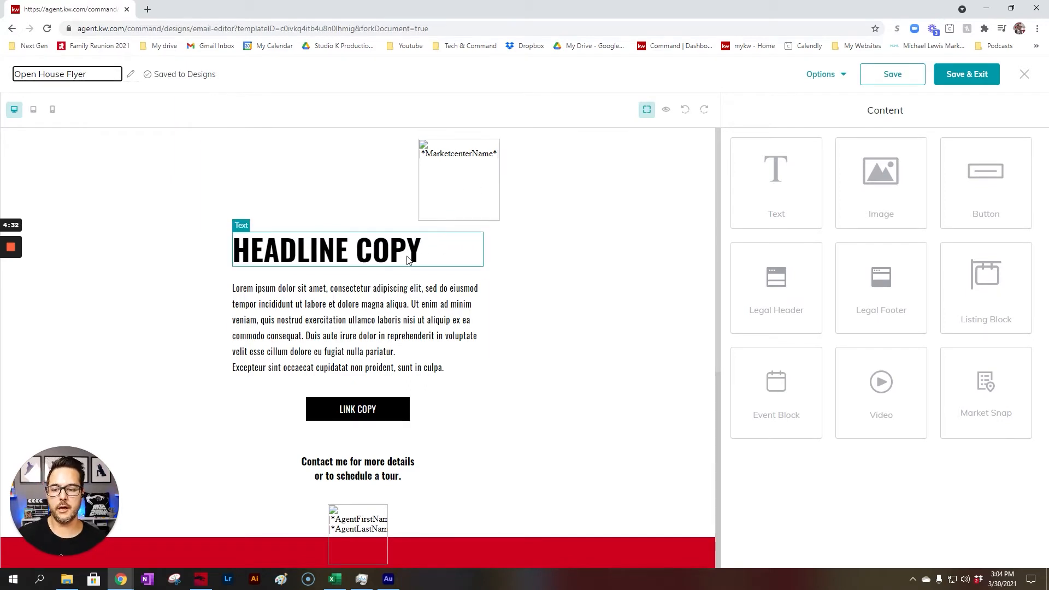
Delete the HEADLINE COPY text and the Lorem ipsum paragraph beneath it from the email body.
click(382, 247)
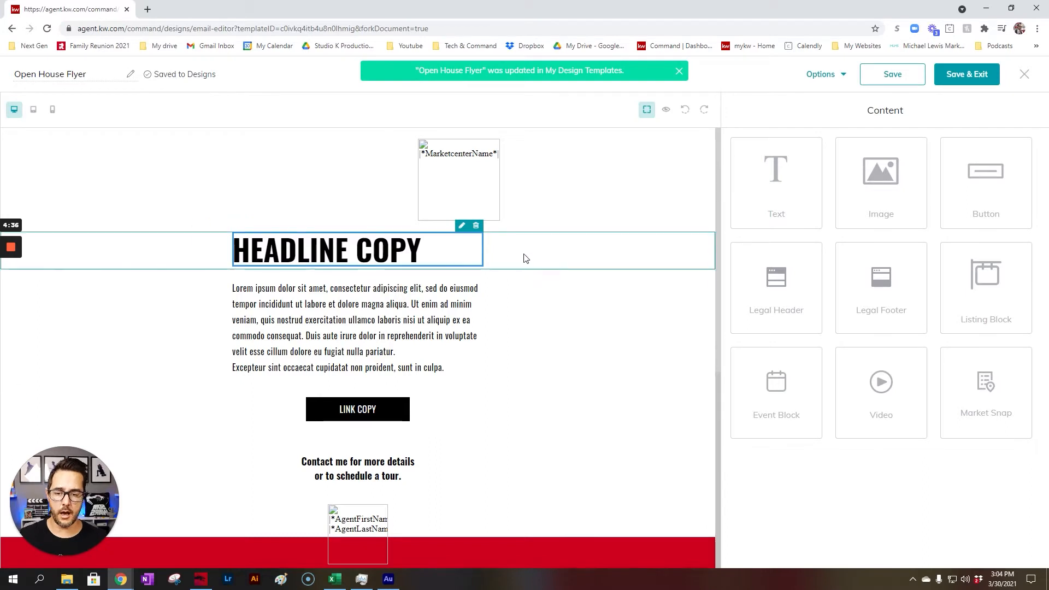
click(476, 226)
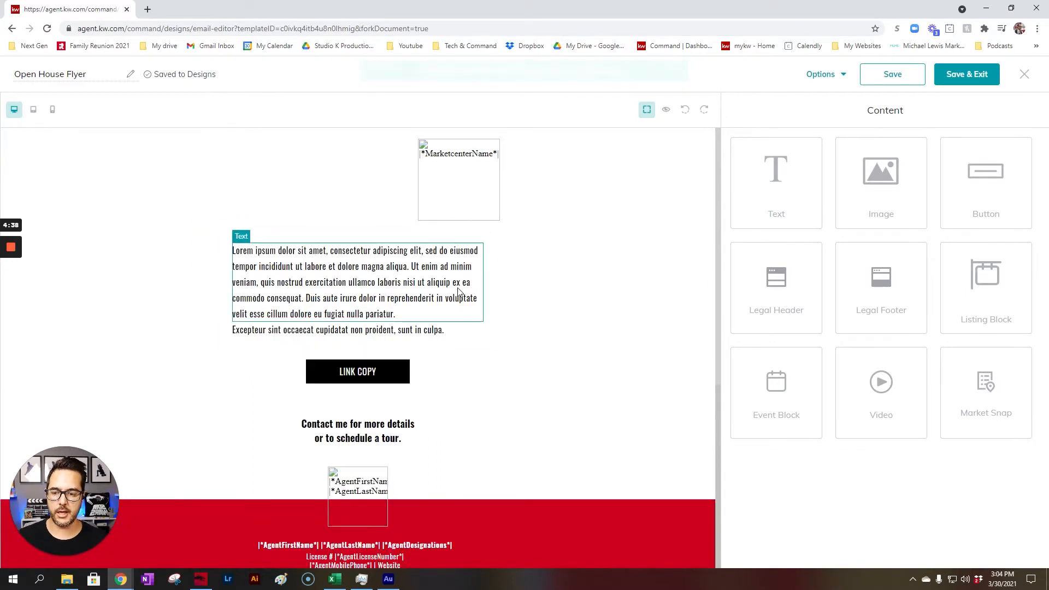
click(383, 264)
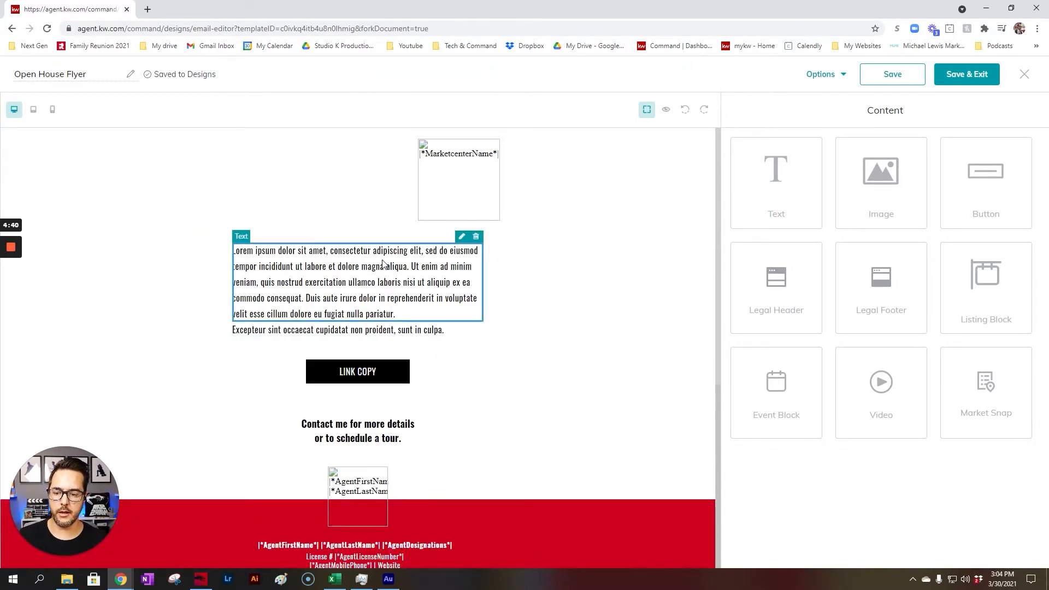
click(477, 239)
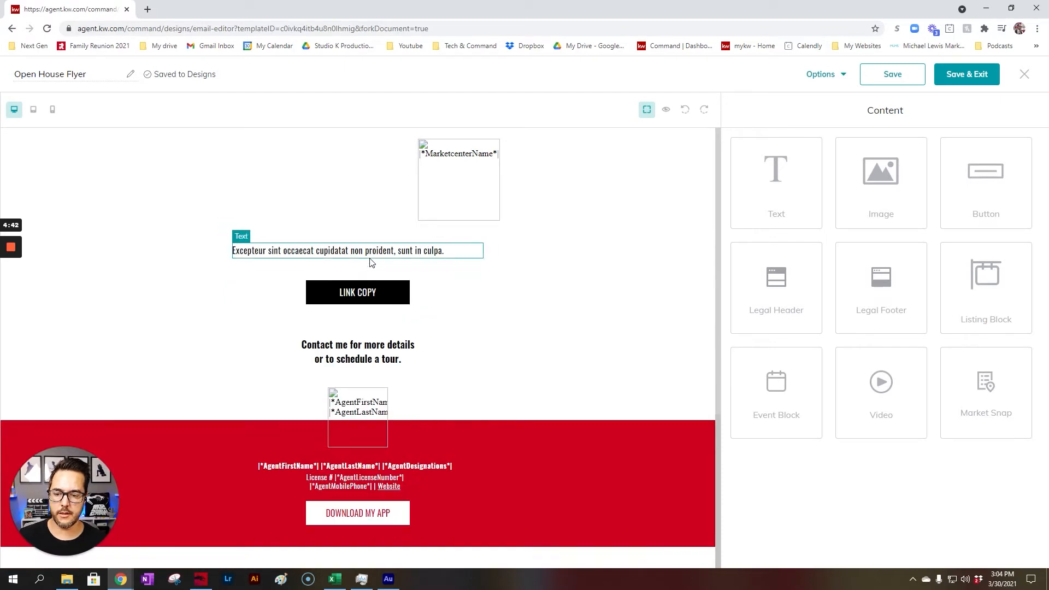
Delete the LINK COPY button and the empty table cell it leaves behind.
click(380, 298)
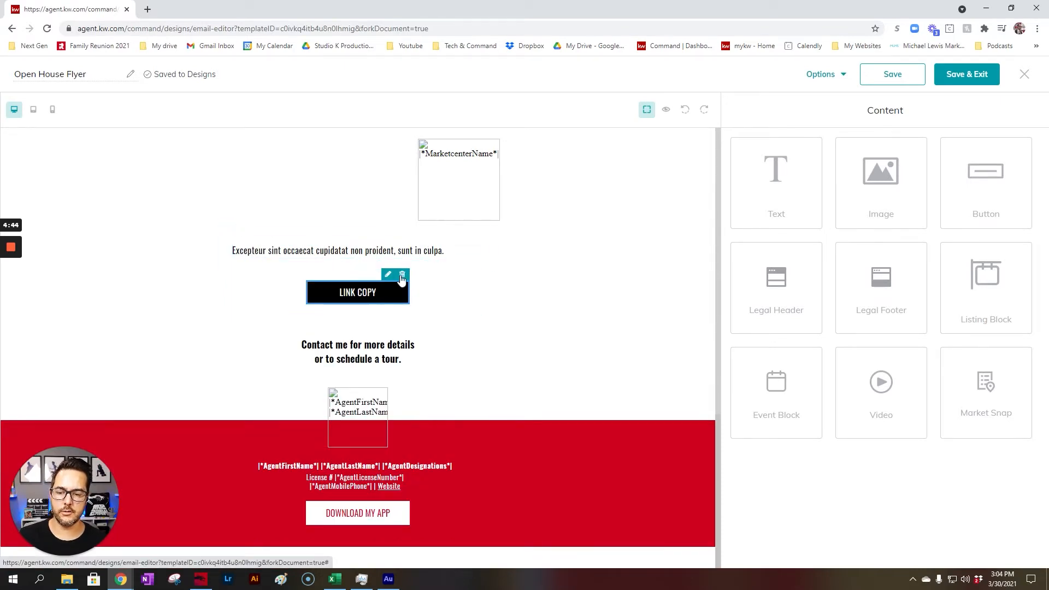
click(402, 276)
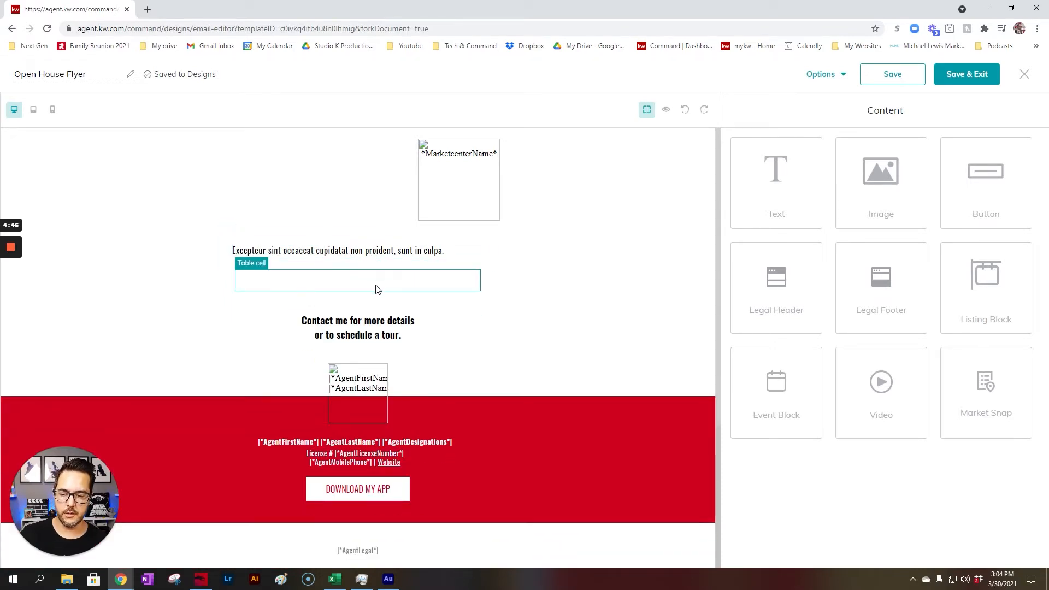
click(379, 287)
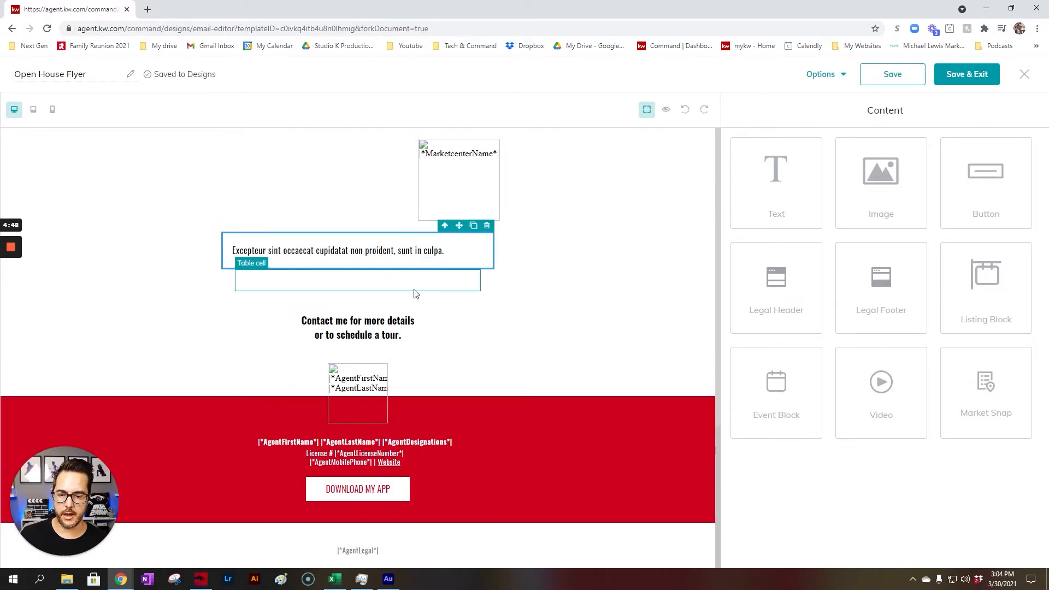
click(477, 268)
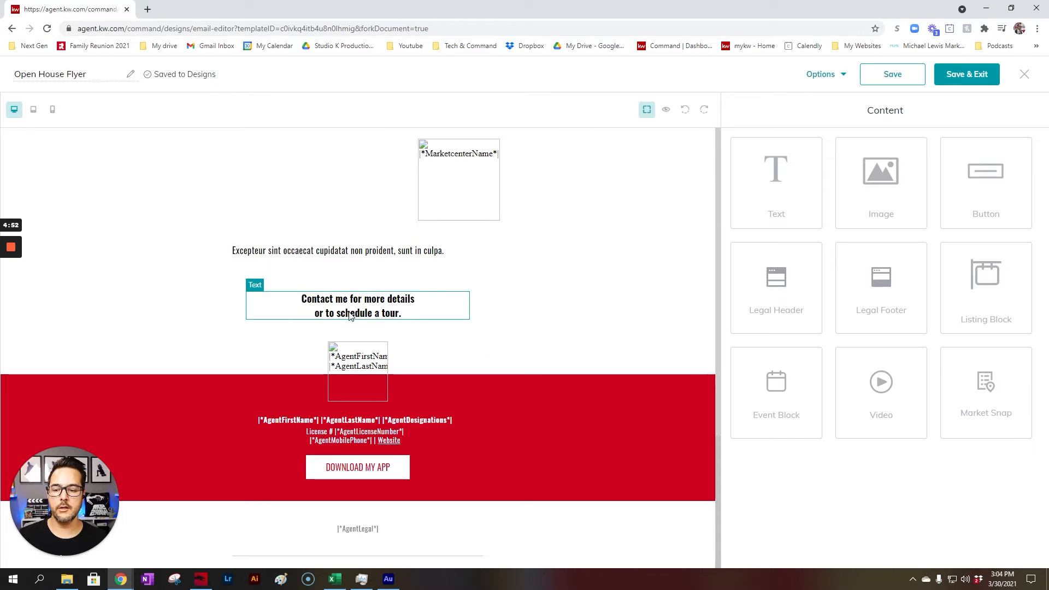
Delete the text about contacting for more details or scheduling a tour, along with its emptied table cell.
click(405, 309)
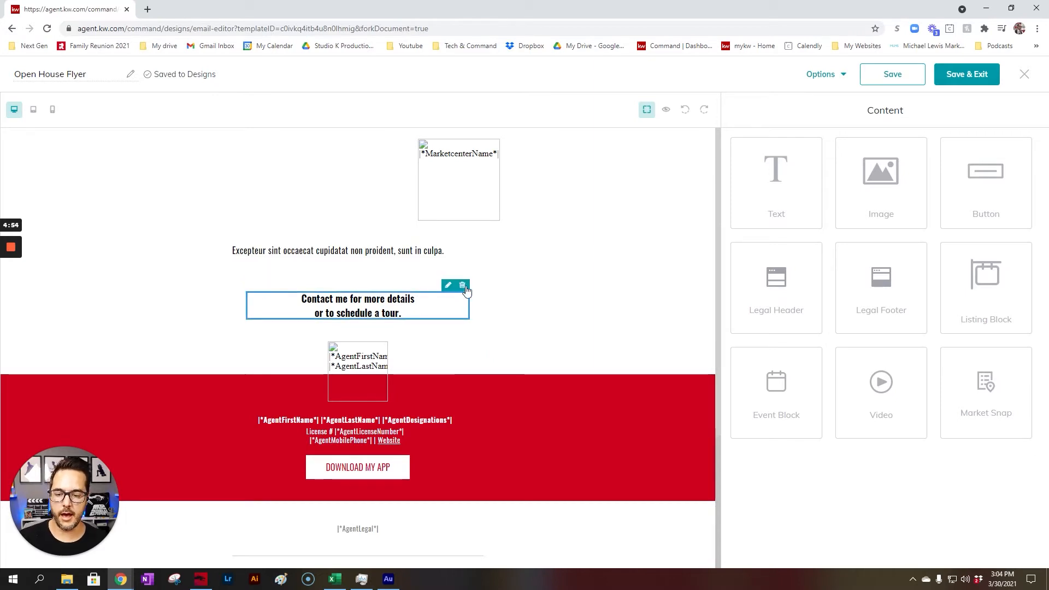
click(463, 286)
click(391, 290)
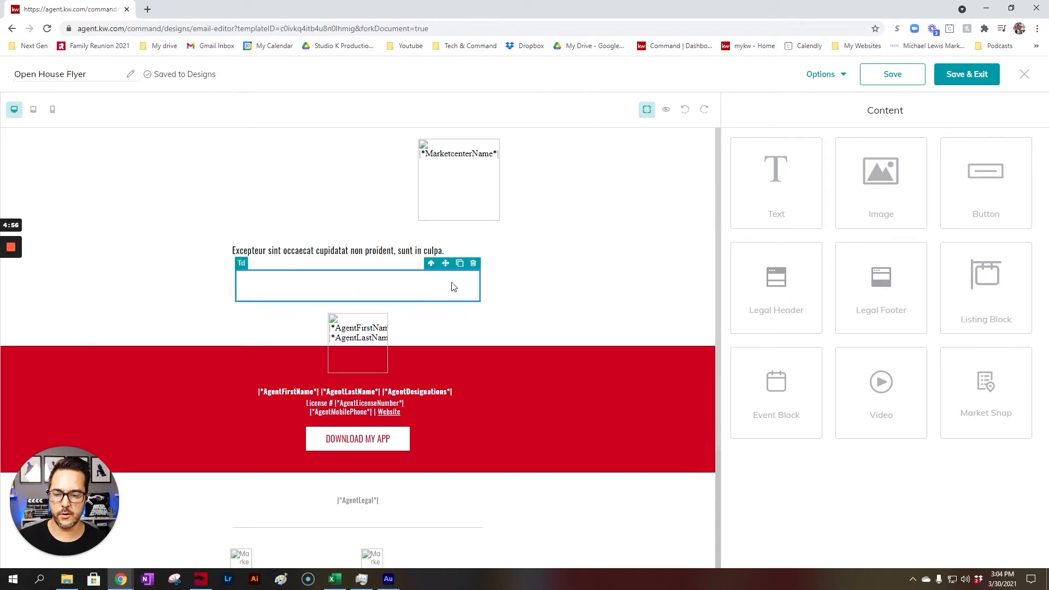
click(473, 265)
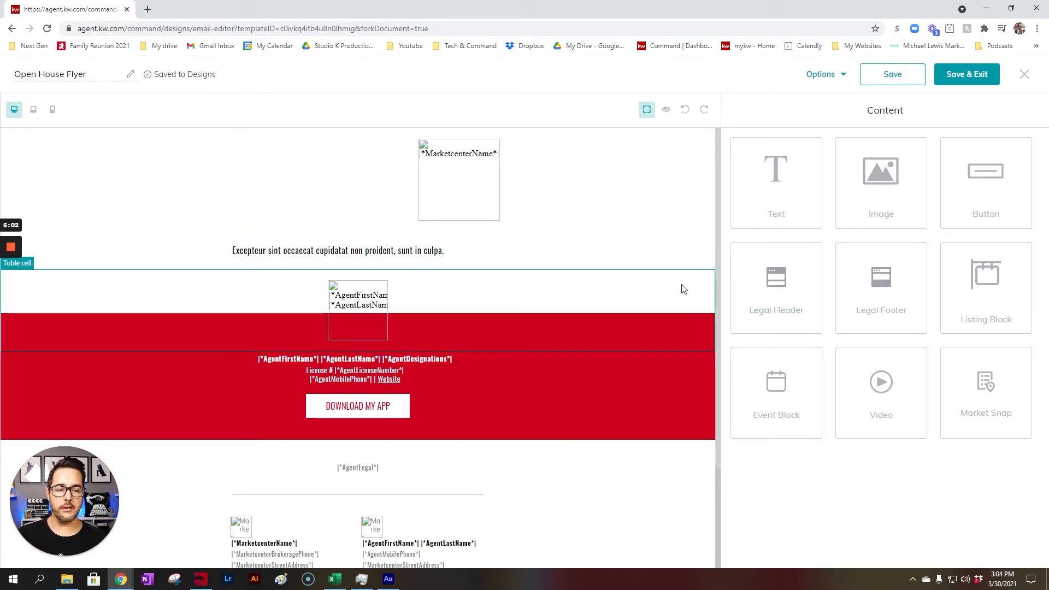
drag(890, 195, 446, 263)
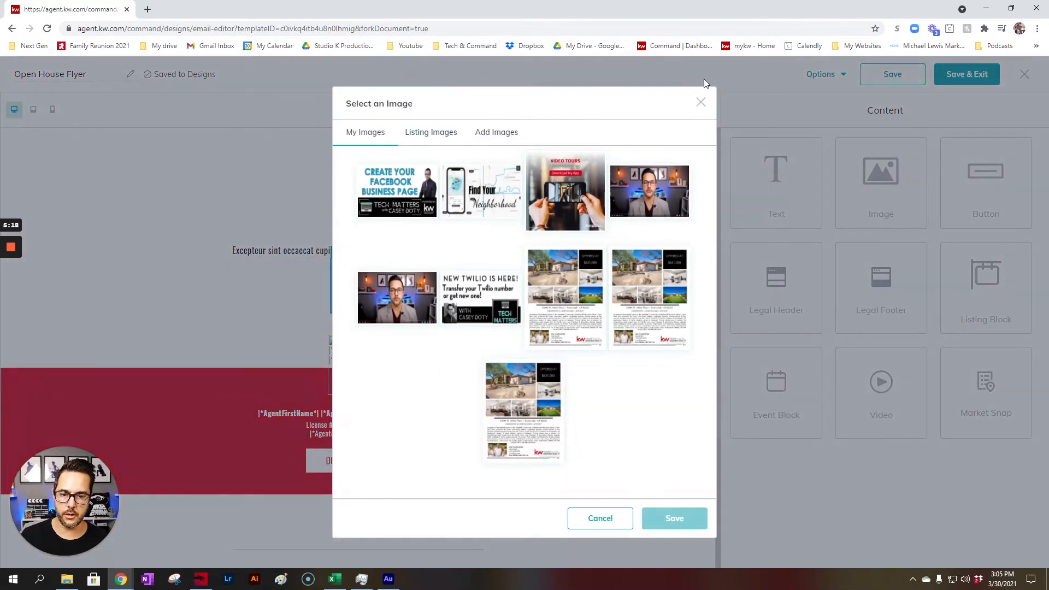
click(700, 103)
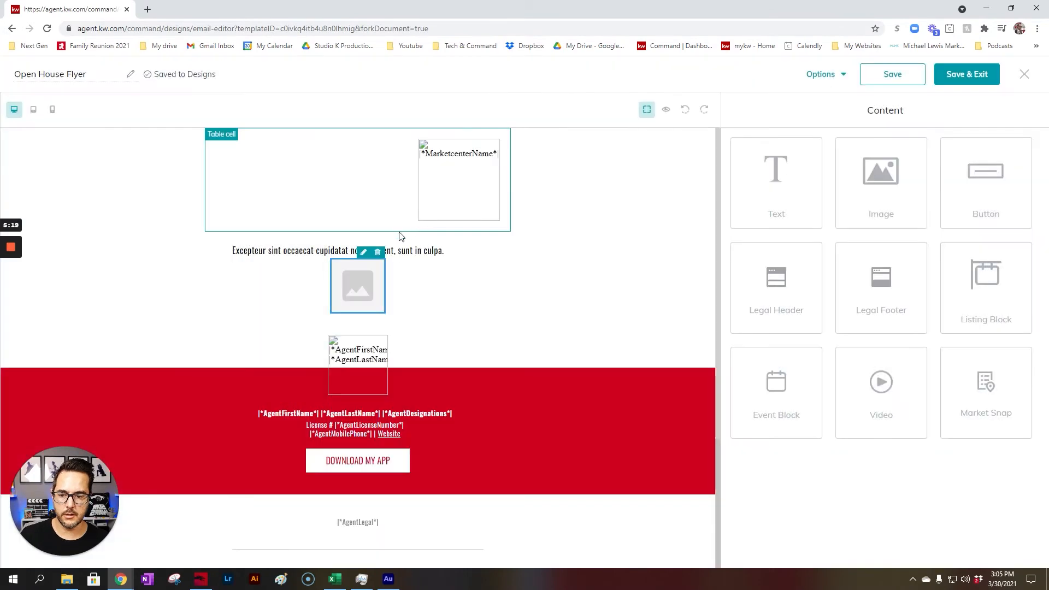
click(378, 252)
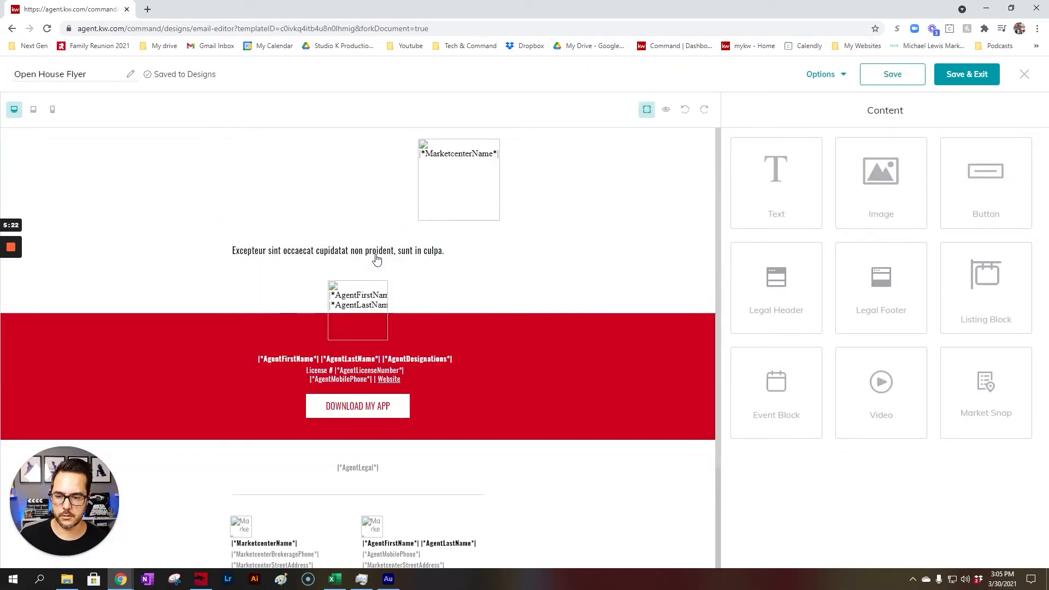
Add an image block below the remaining placeholder sentence and fill it with the Test Flyer image uploaded from the Downloads folder.
drag(887, 191, 451, 267)
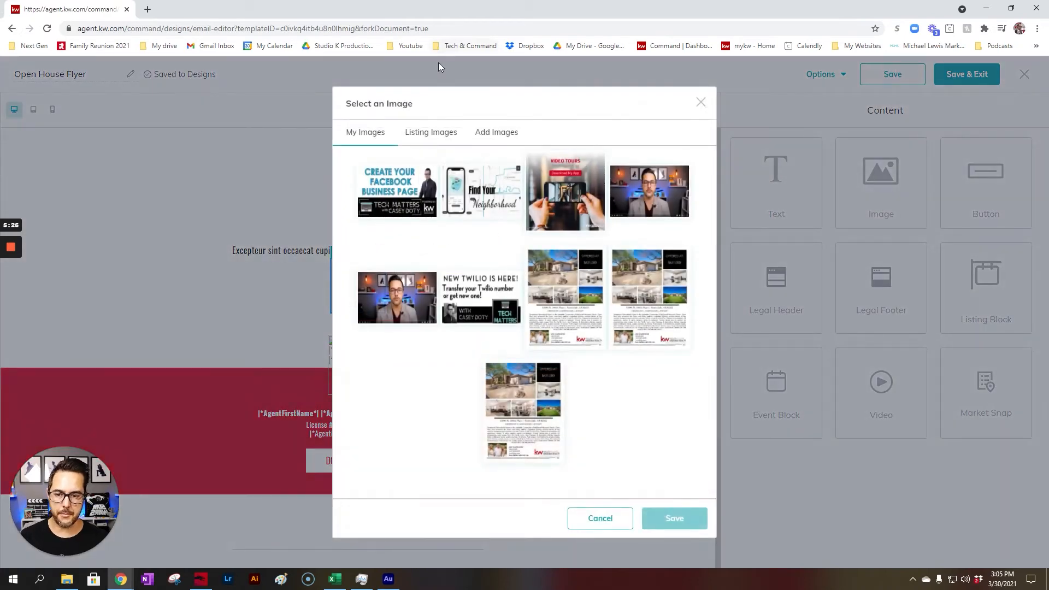
click(503, 132)
click(524, 267)
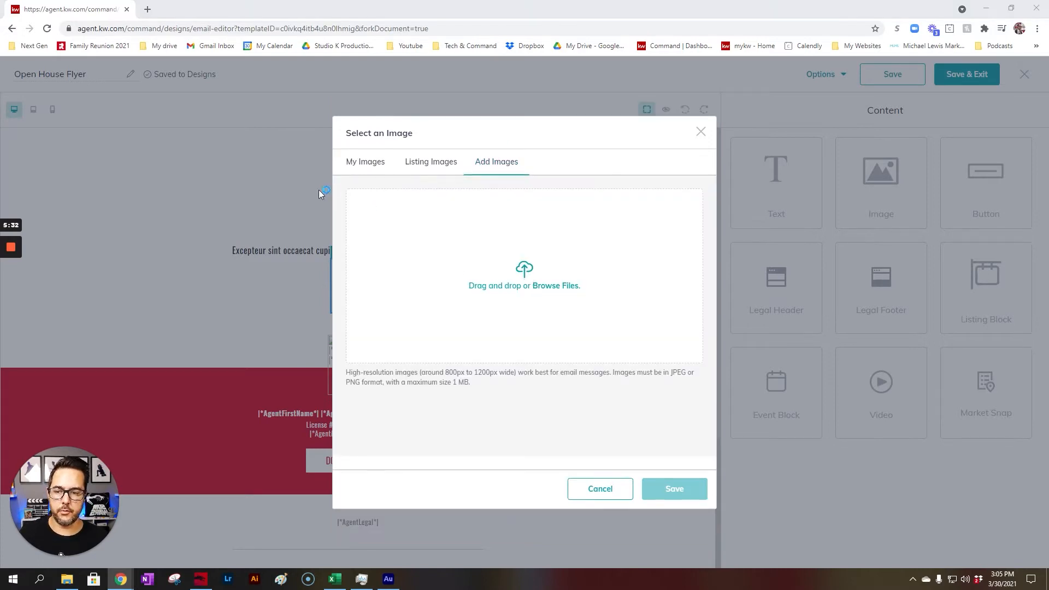
scroll(107, 90, up, 6)
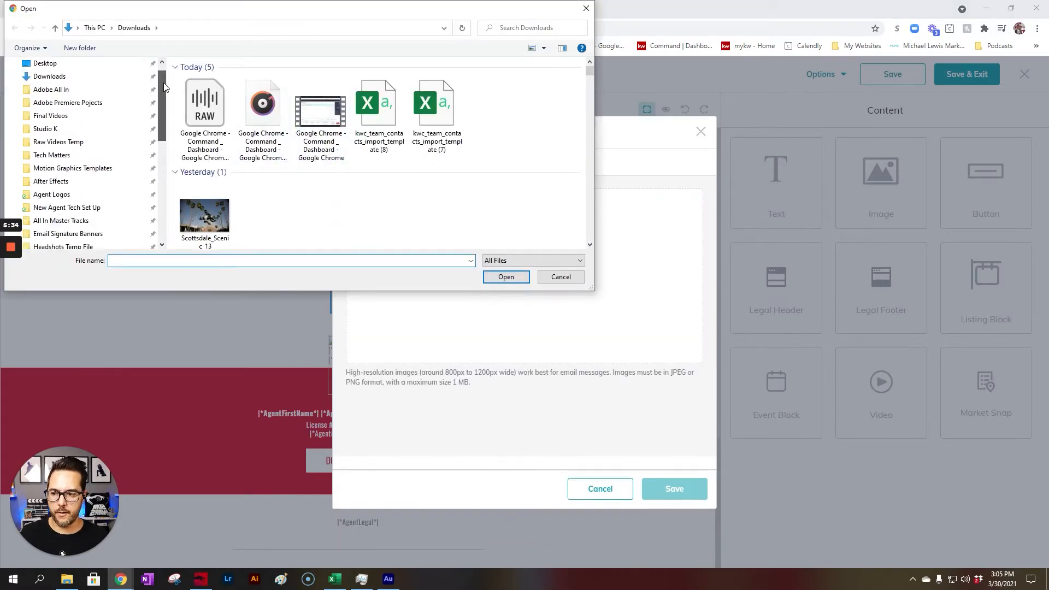
click(104, 98)
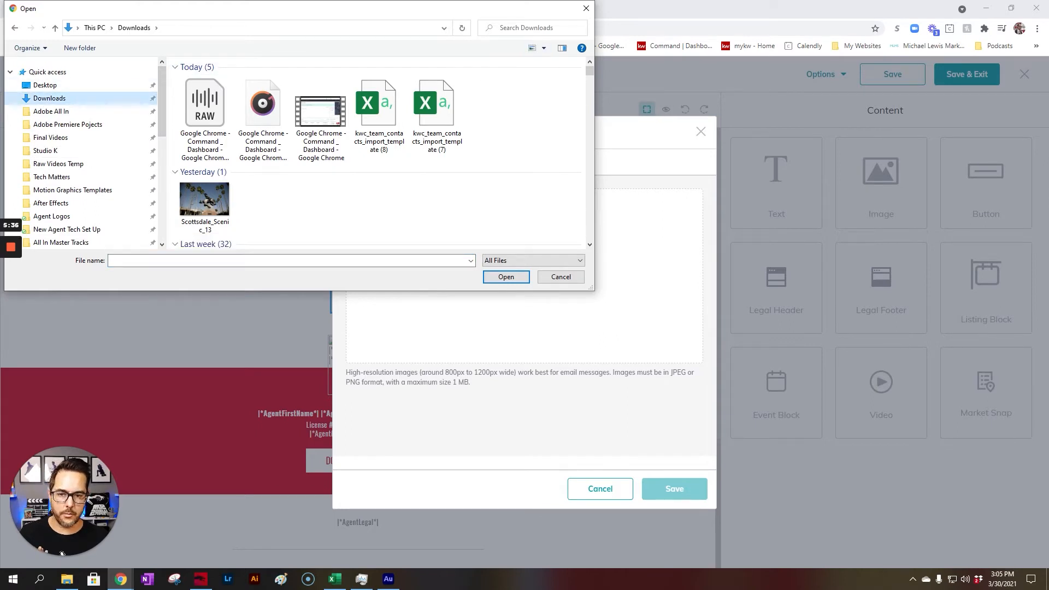
click(523, 28)
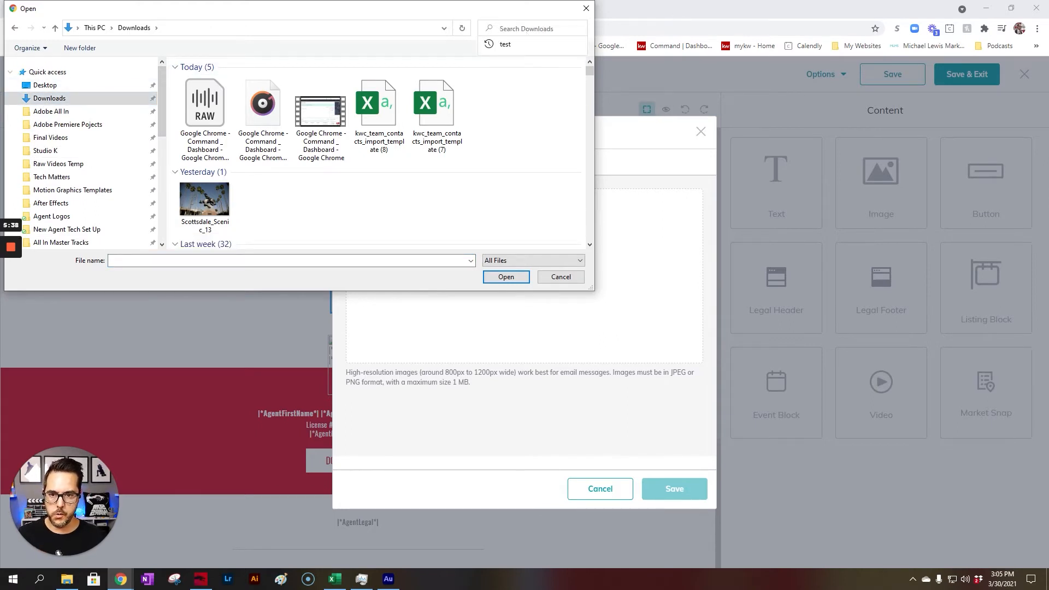
text(test)
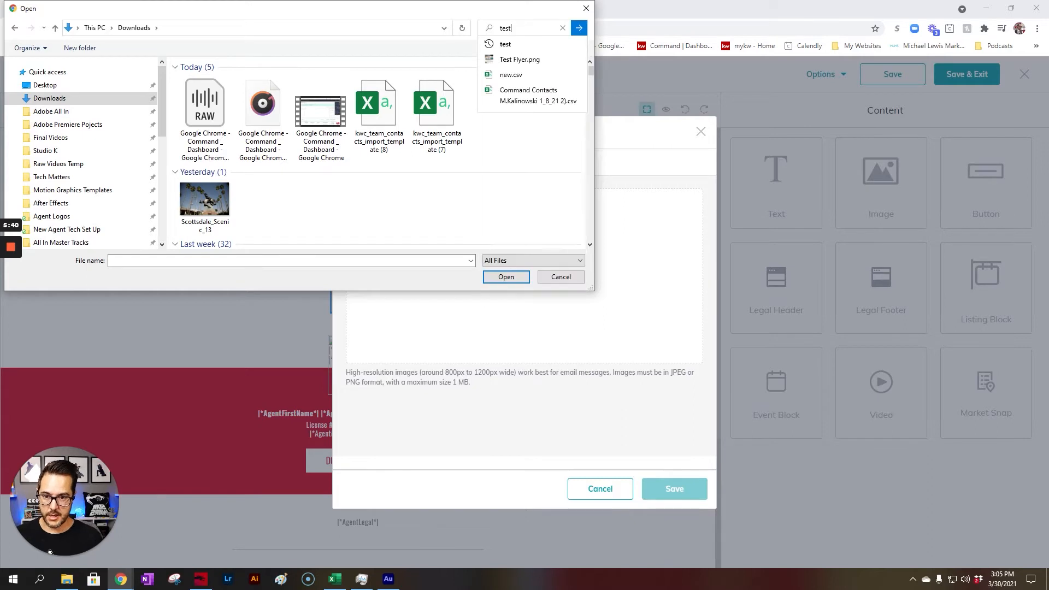
key(Return)
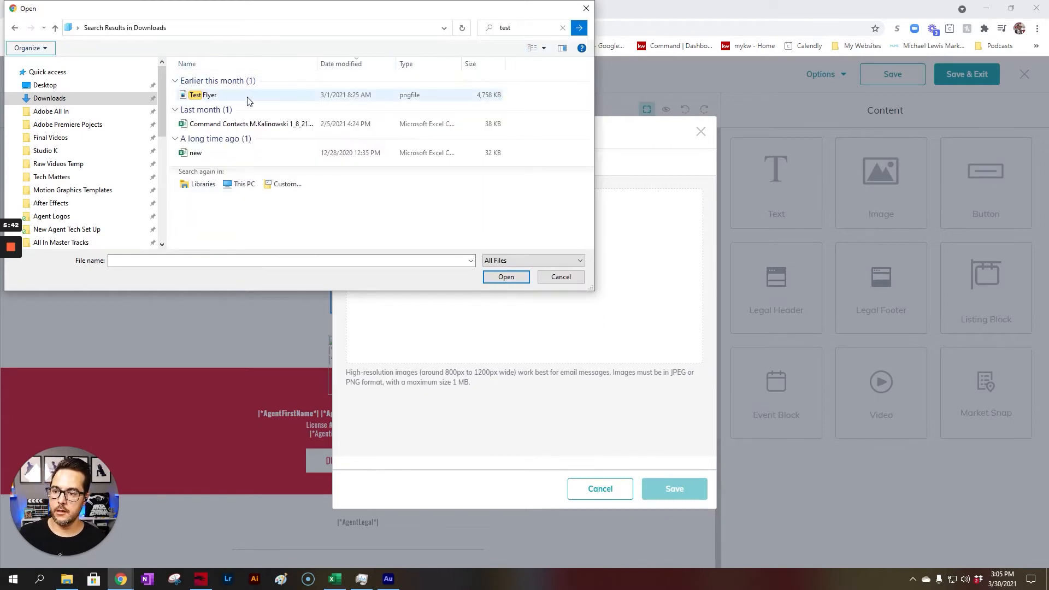
double_click(246, 98)
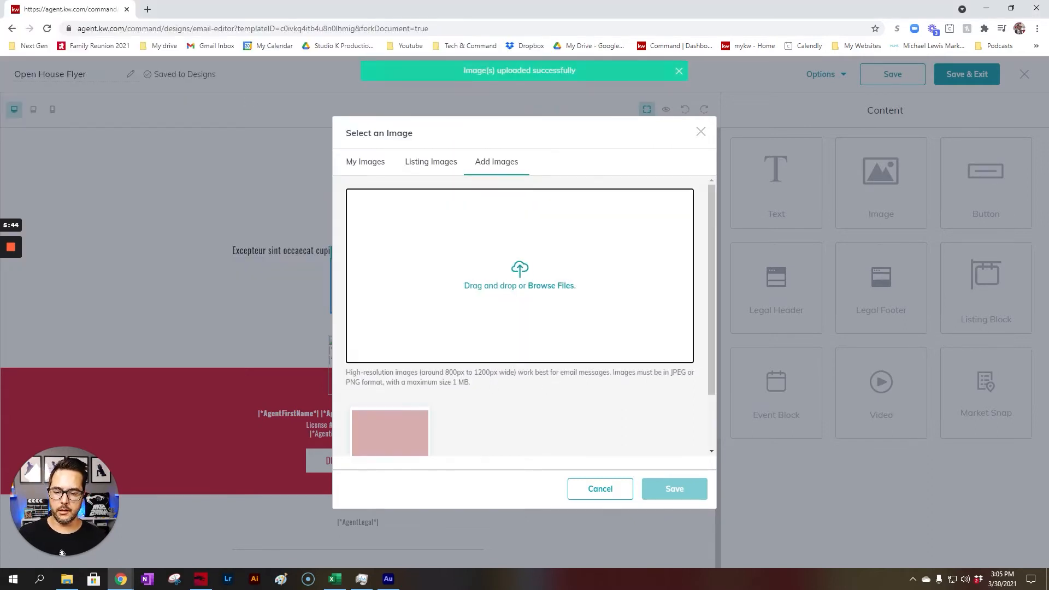
click(394, 431)
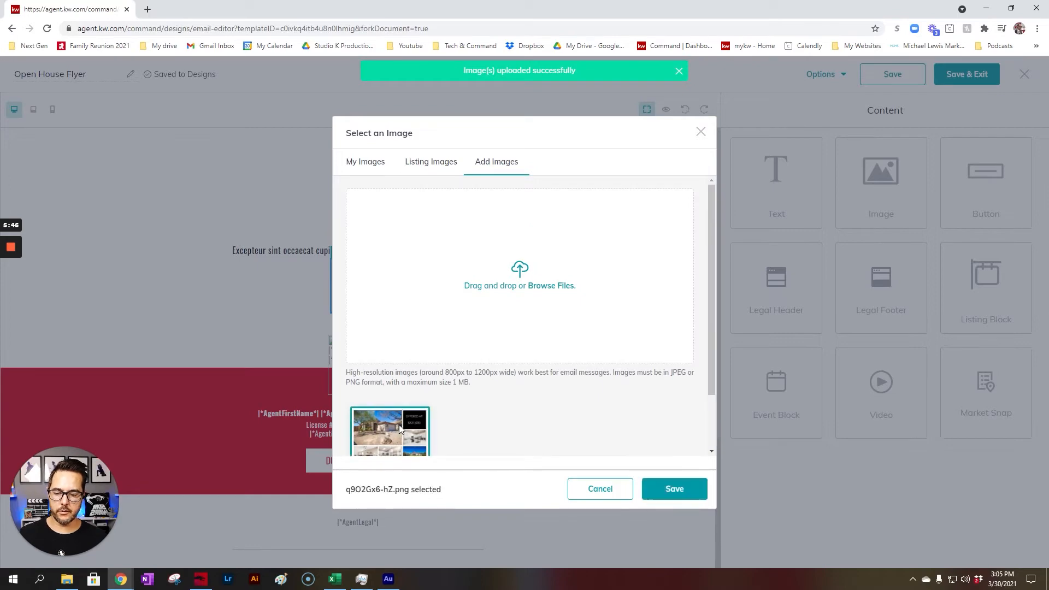
click(674, 488)
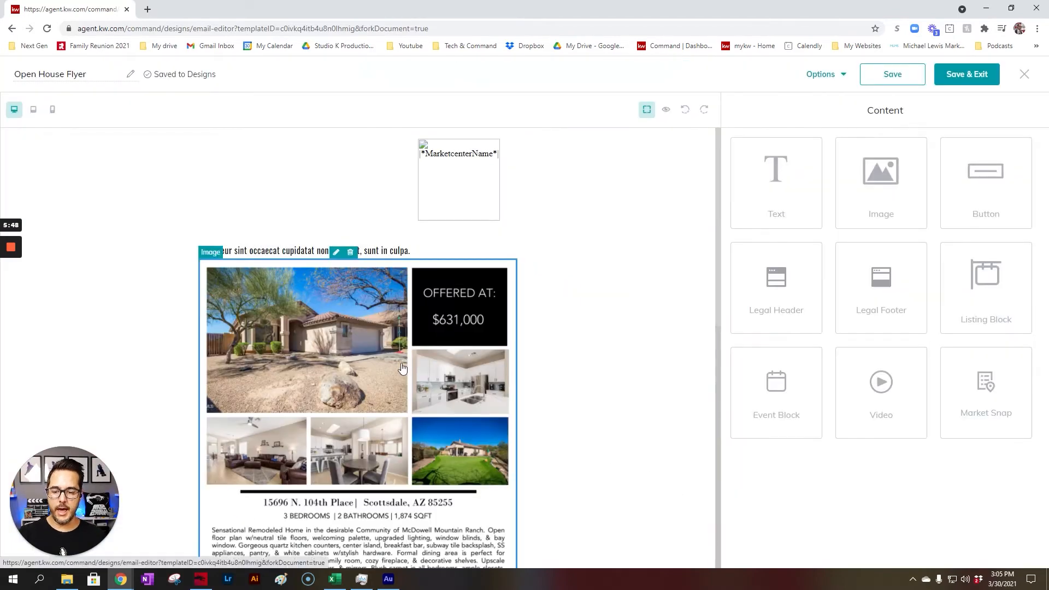
Replace the placeholder sentence above the flyer with "Dear |*ContactFirstName*|," using the contact first name merge field.
scroll(407, 365, down, 5)
scroll(437, 373, up, 5)
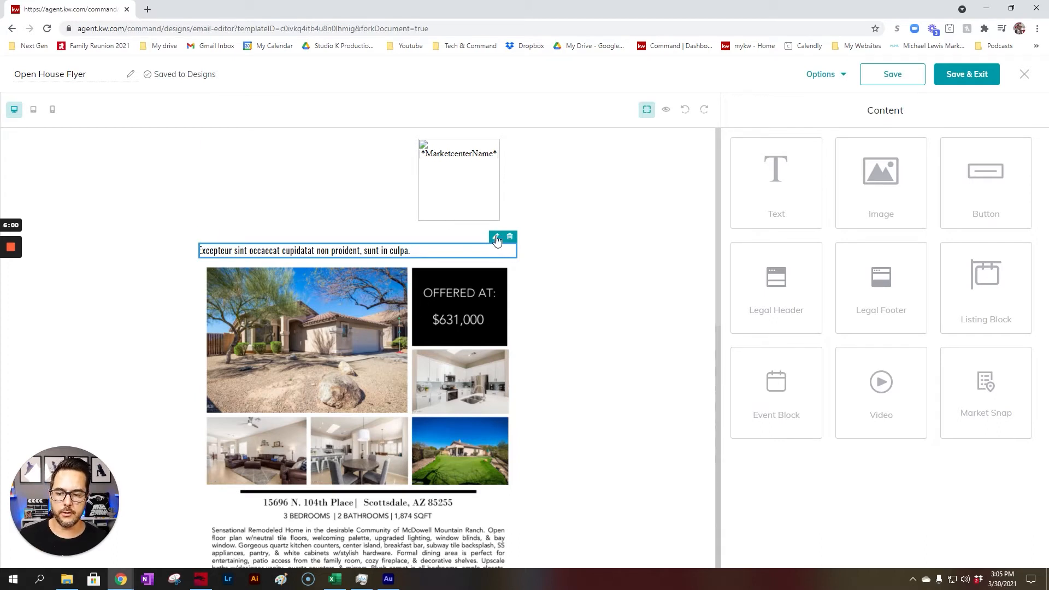
click(496, 239)
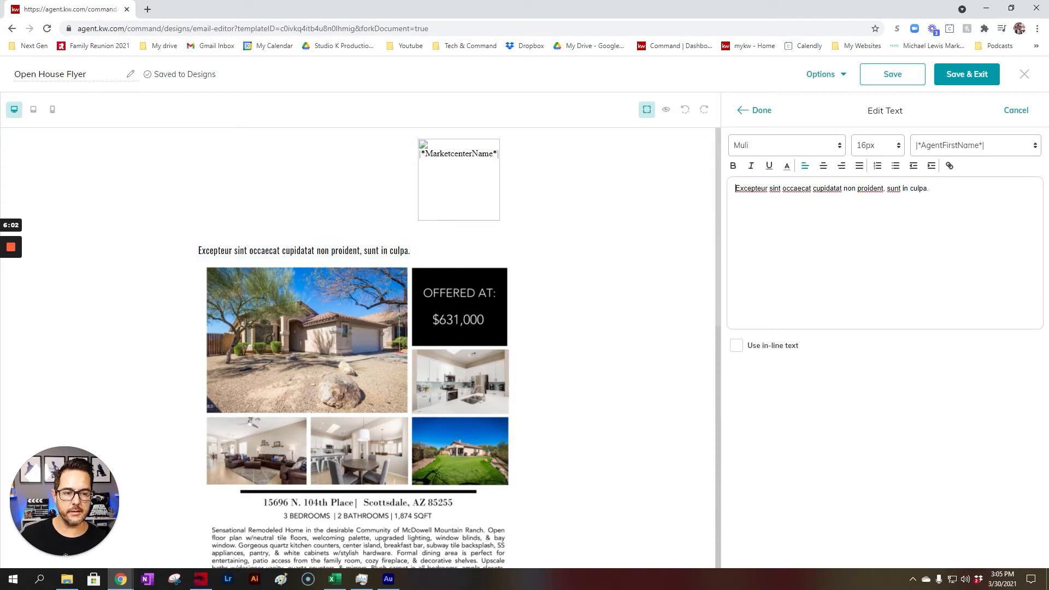
drag(929, 188, 713, 195)
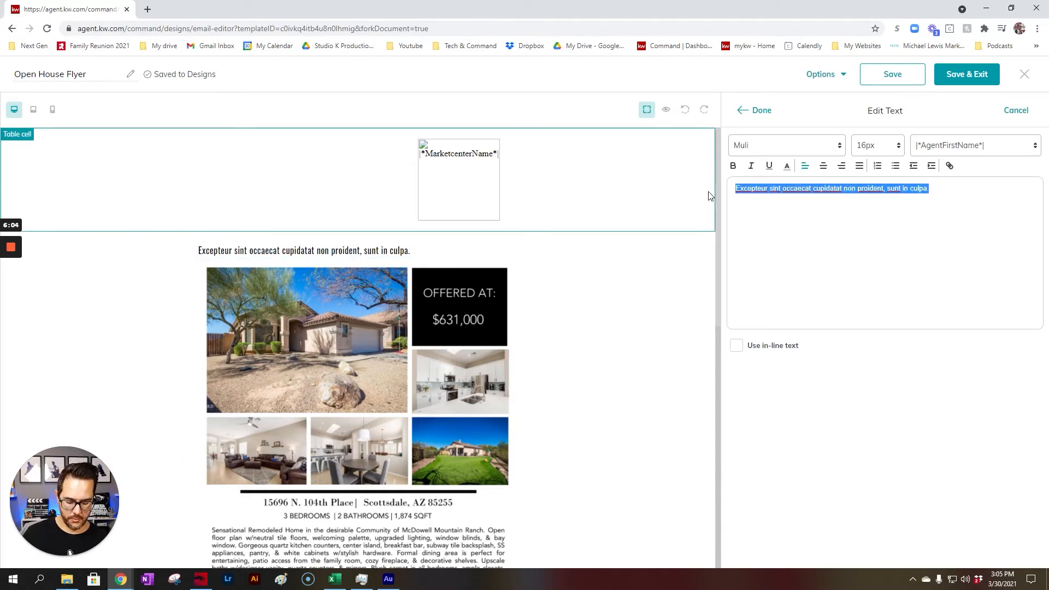
key(BackSpace)
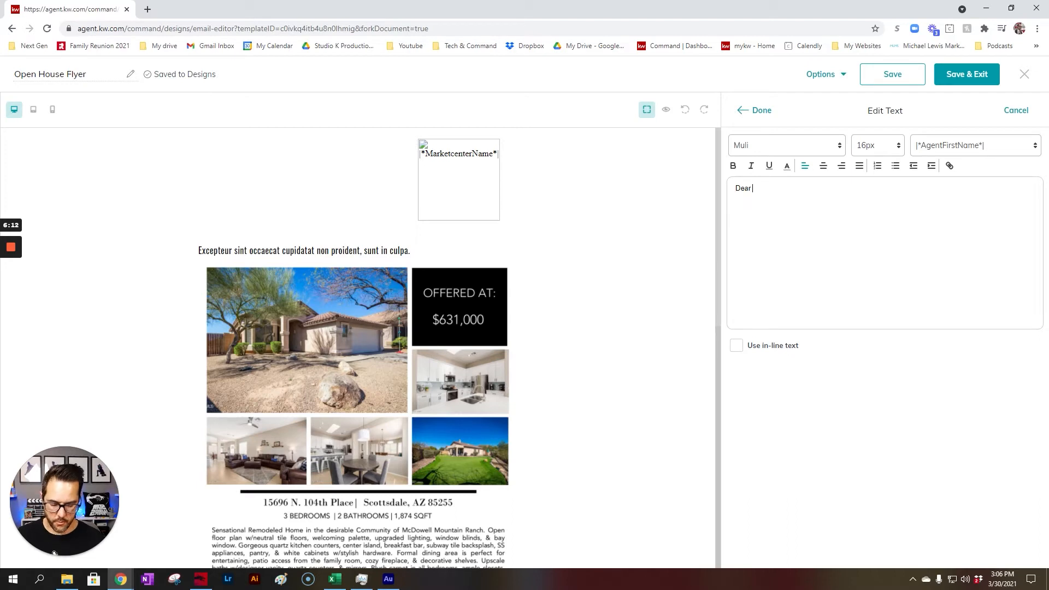
click(968, 146)
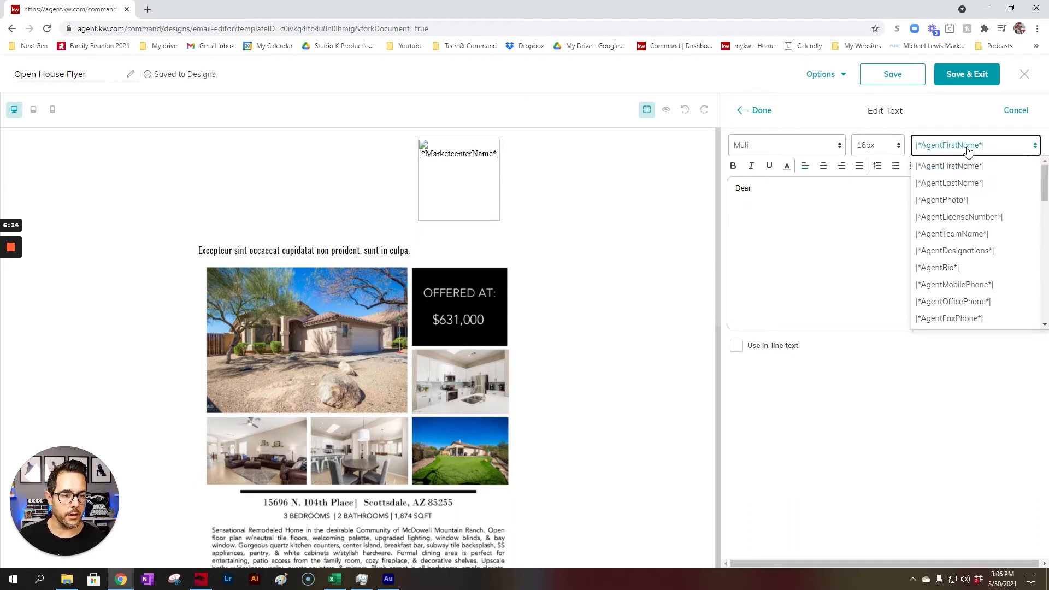
scroll(983, 280, down, 3)
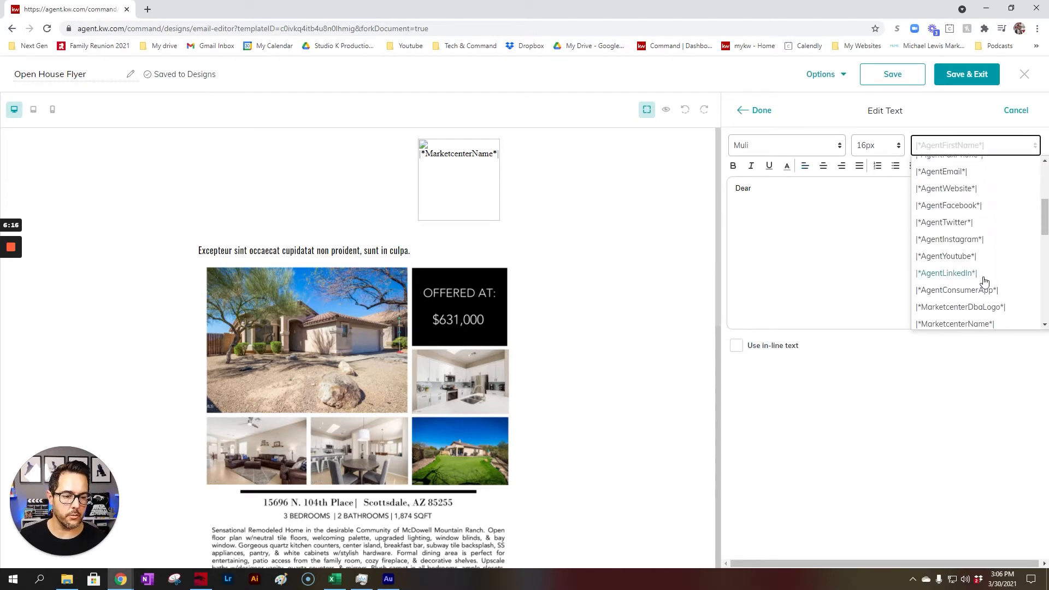
scroll(972, 275, down, 6)
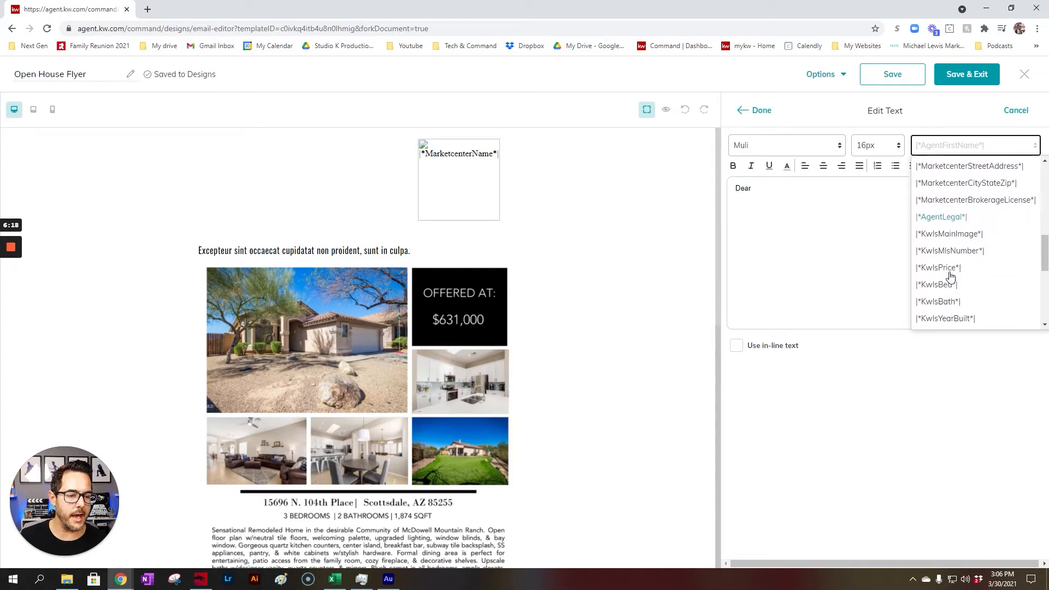
scroll(941, 276, down, 3)
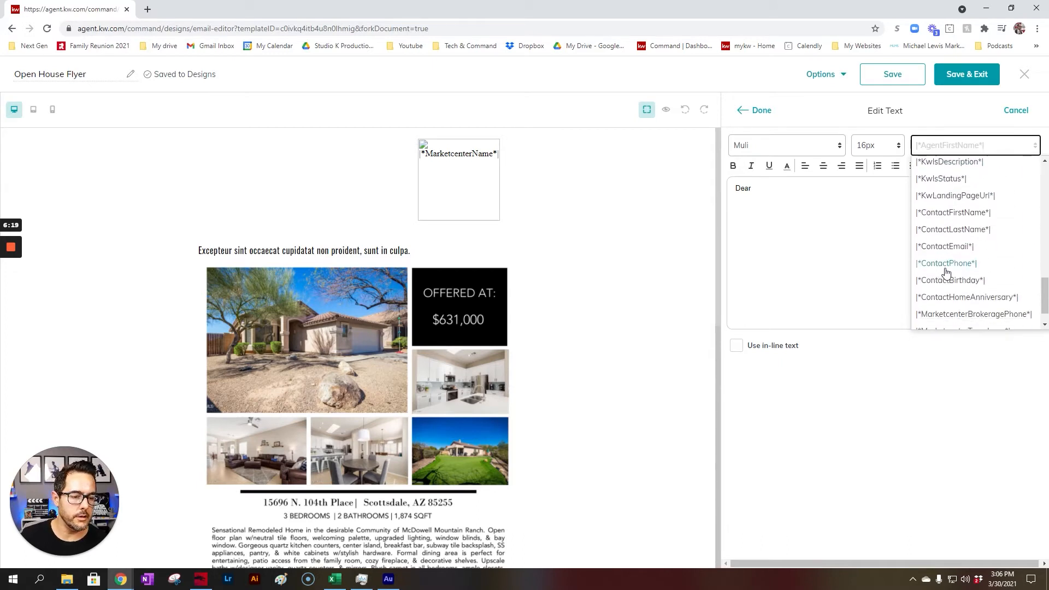
click(956, 215)
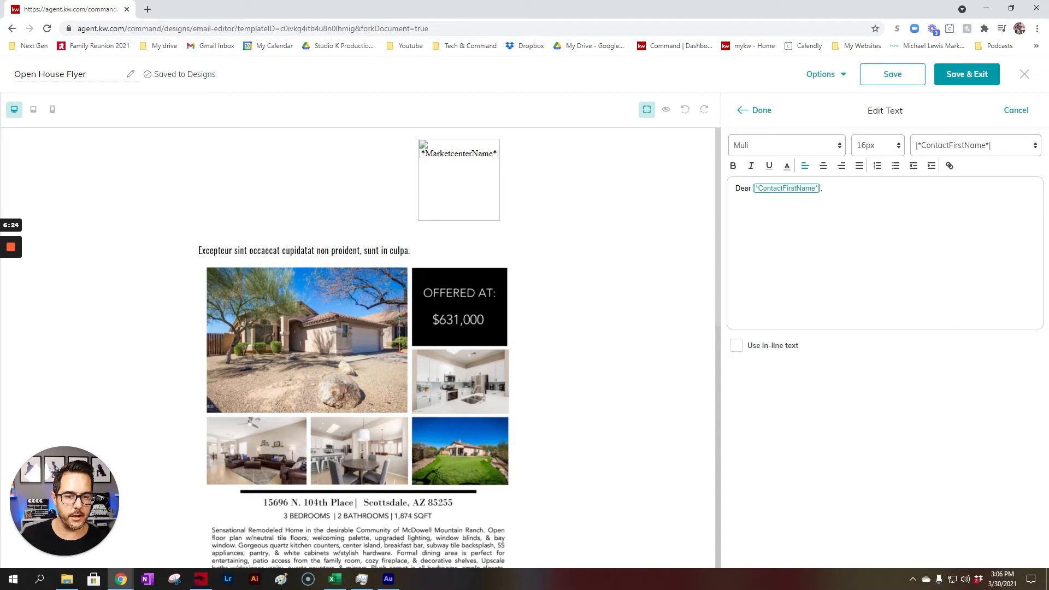
click(767, 116)
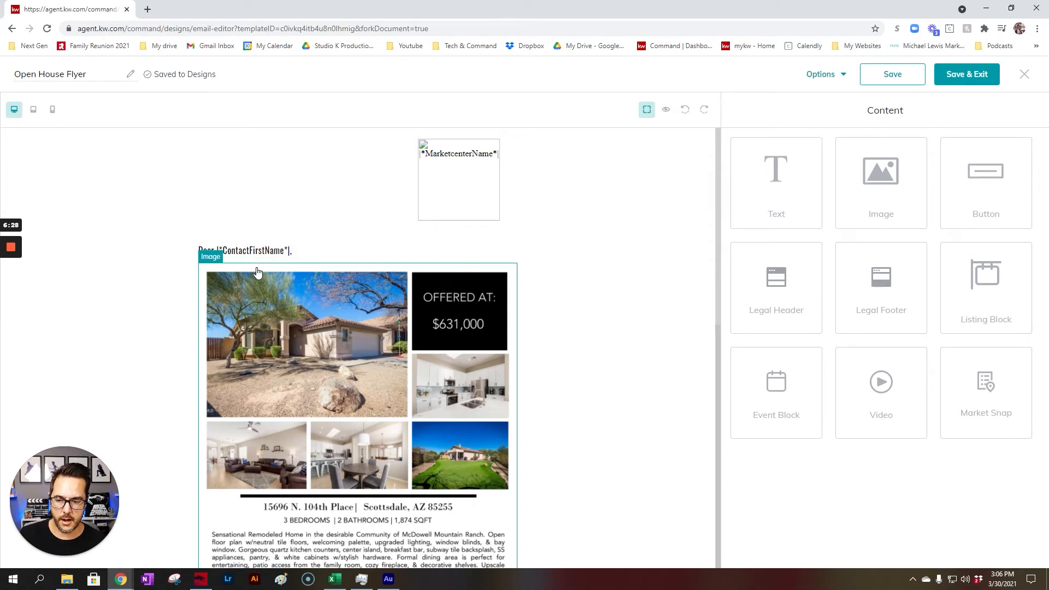
Preview the email with one of the contacts selected to check the personalised greeting, and return to the editor.
click(666, 110)
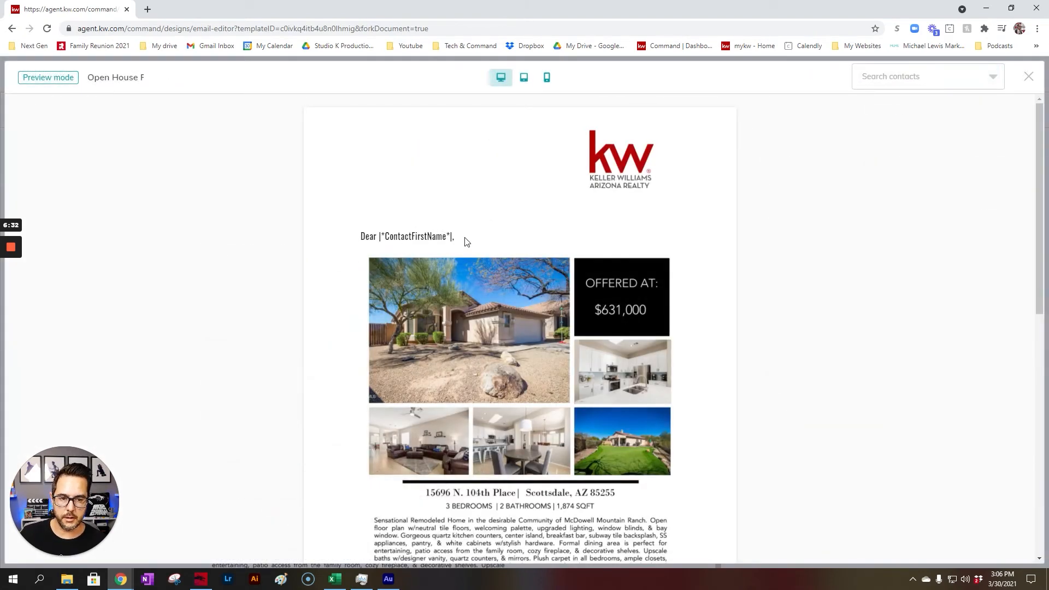
click(942, 78)
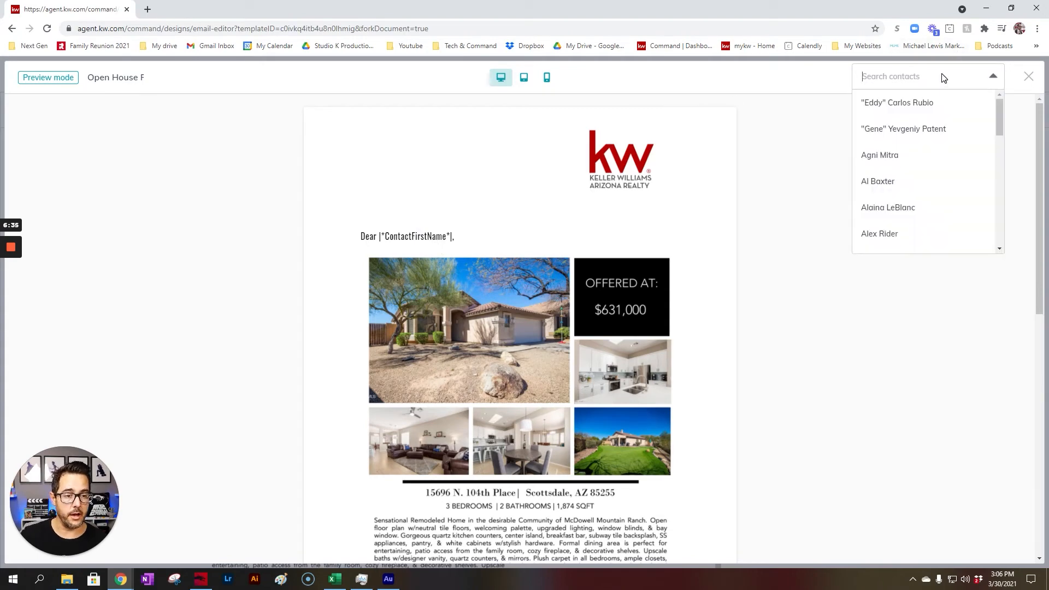
click(886, 156)
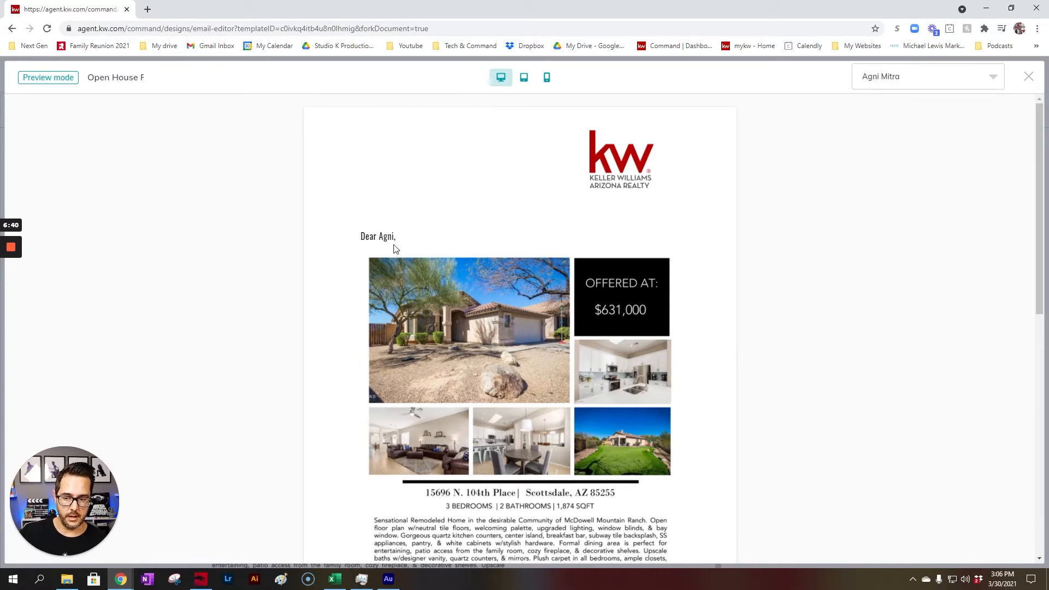
click(1029, 78)
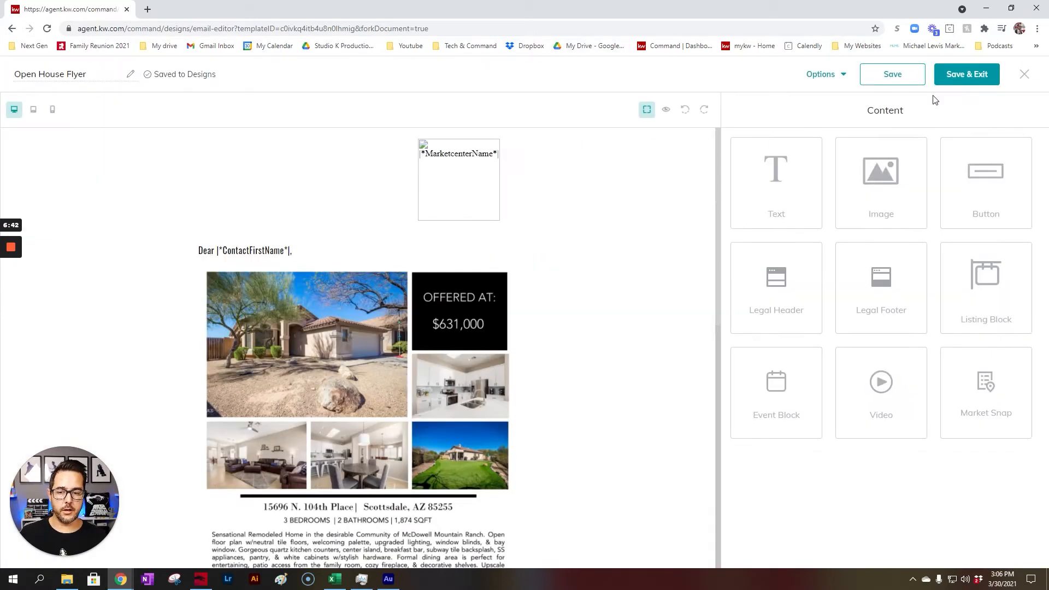
Add the line "Check out this fresh listing." directly below the greeting in the text block.
click(493, 238)
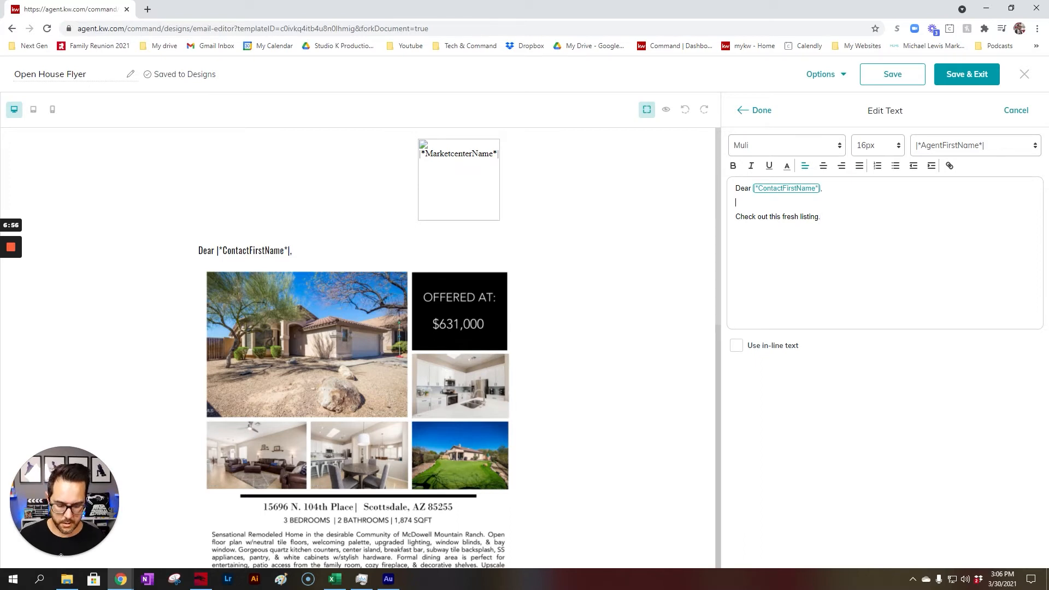
key(BackSpace)
click(757, 110)
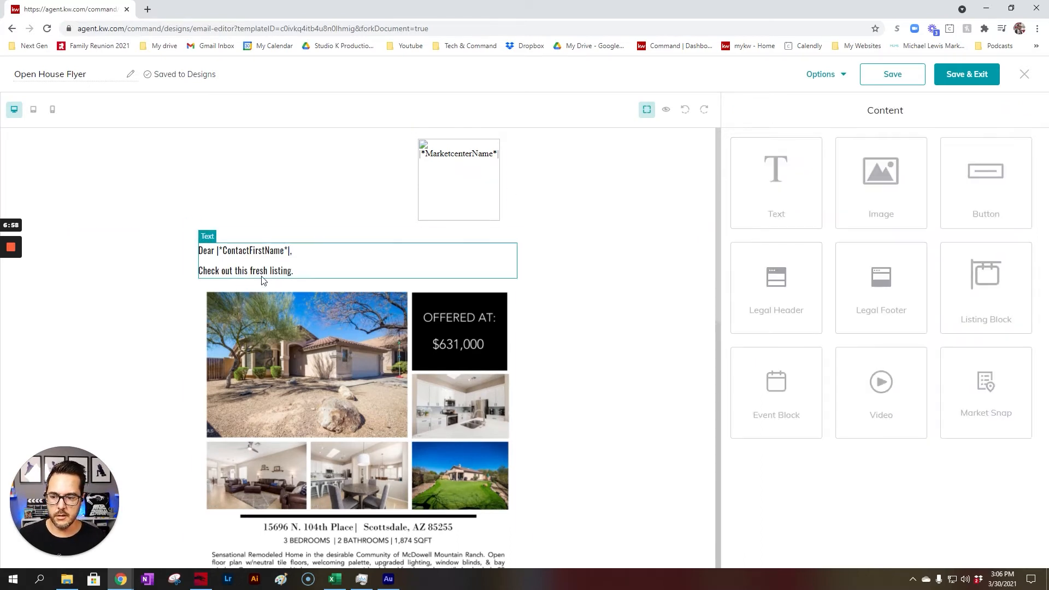
Reopen the greeting text block for editing and preview how the email looks with its message and header logo.
click(272, 257)
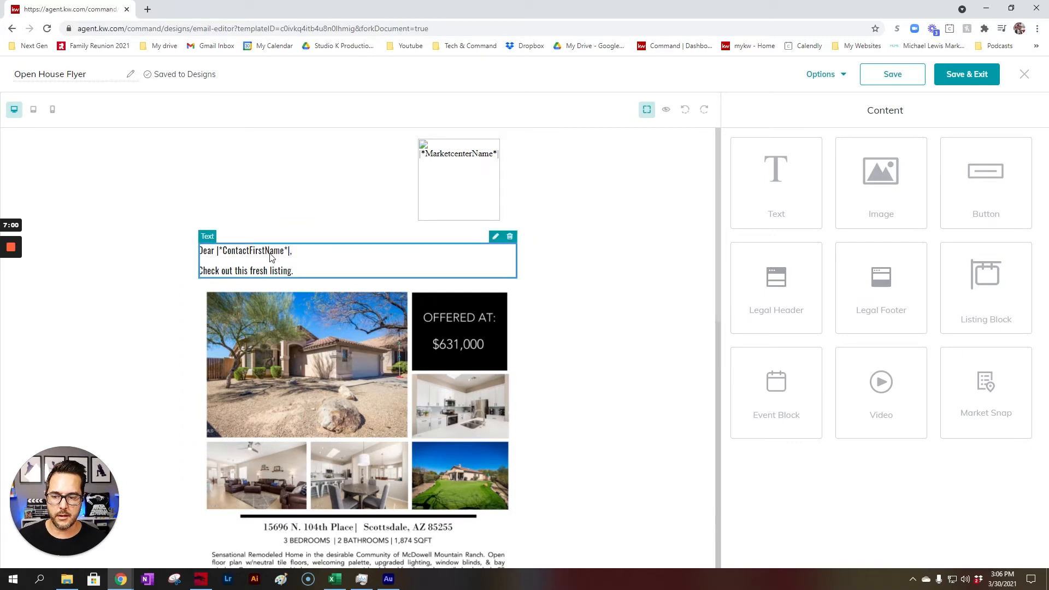
click(494, 238)
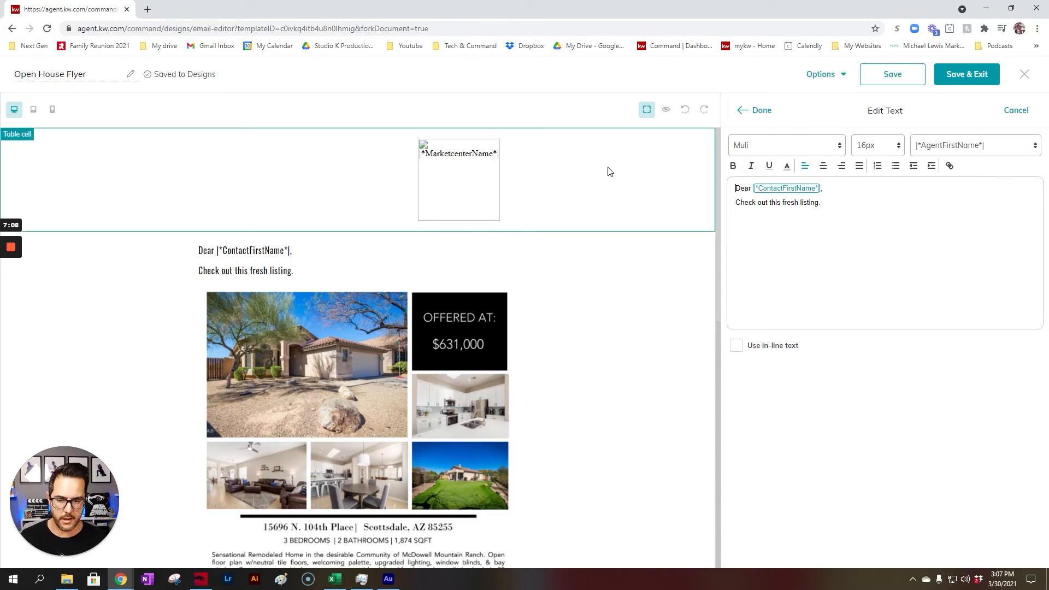
click(665, 110)
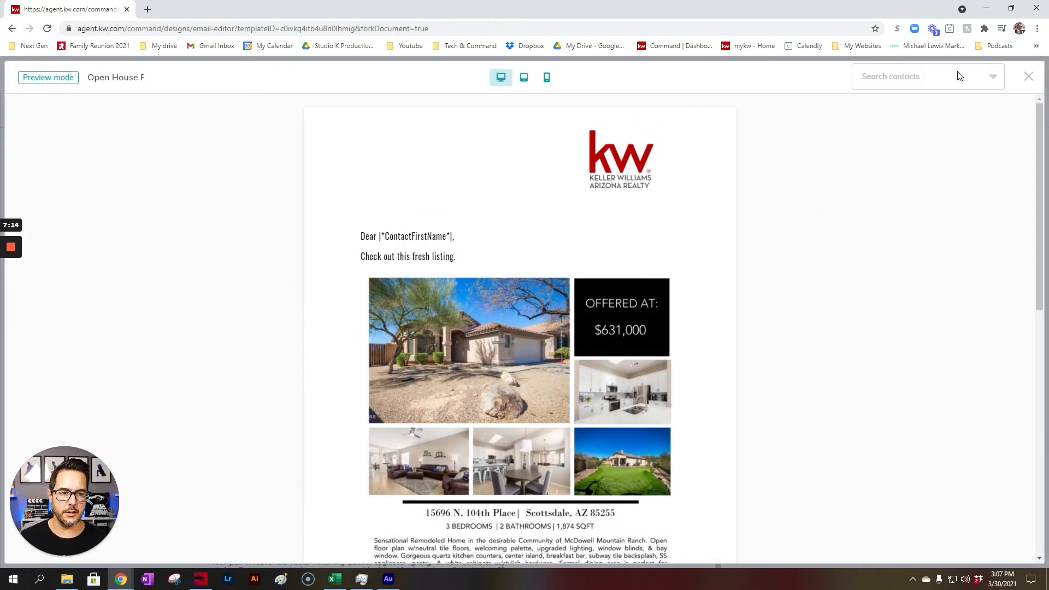
double_click(1027, 76)
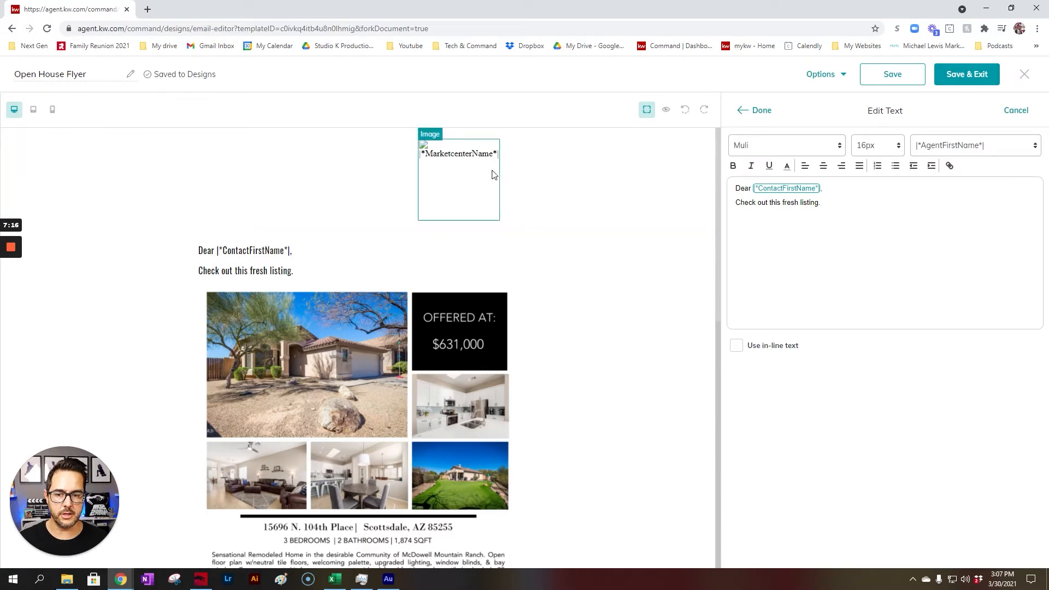
Delete the market center logo image from the email header.
click(486, 159)
click(493, 227)
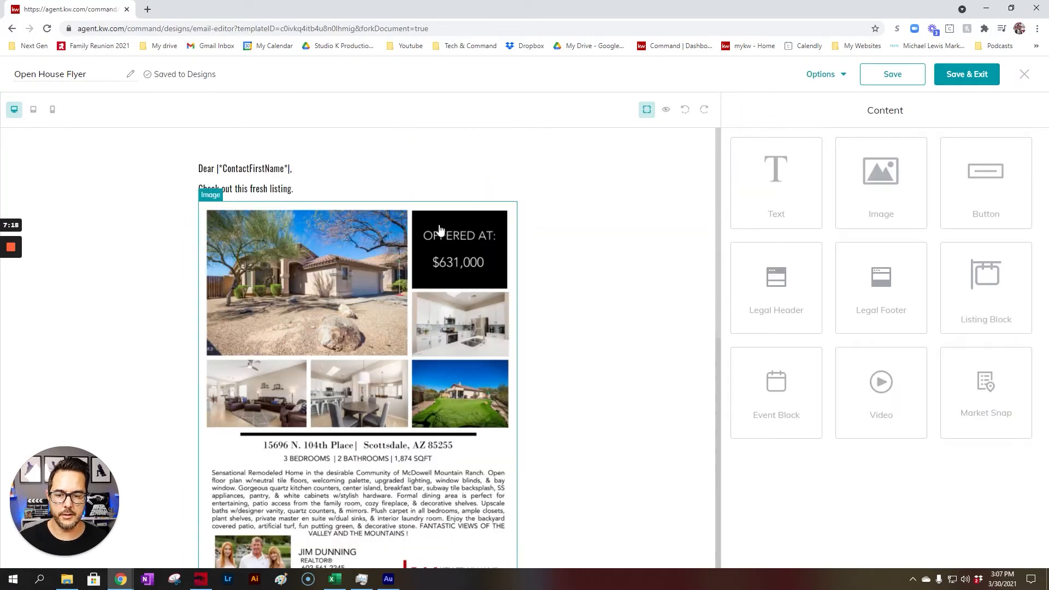
Preview the email and examine the flyer and the agent details section beneath it.
scroll(559, 385, down, 3)
scroll(559, 386, down, 5)
scroll(454, 382, up, 2)
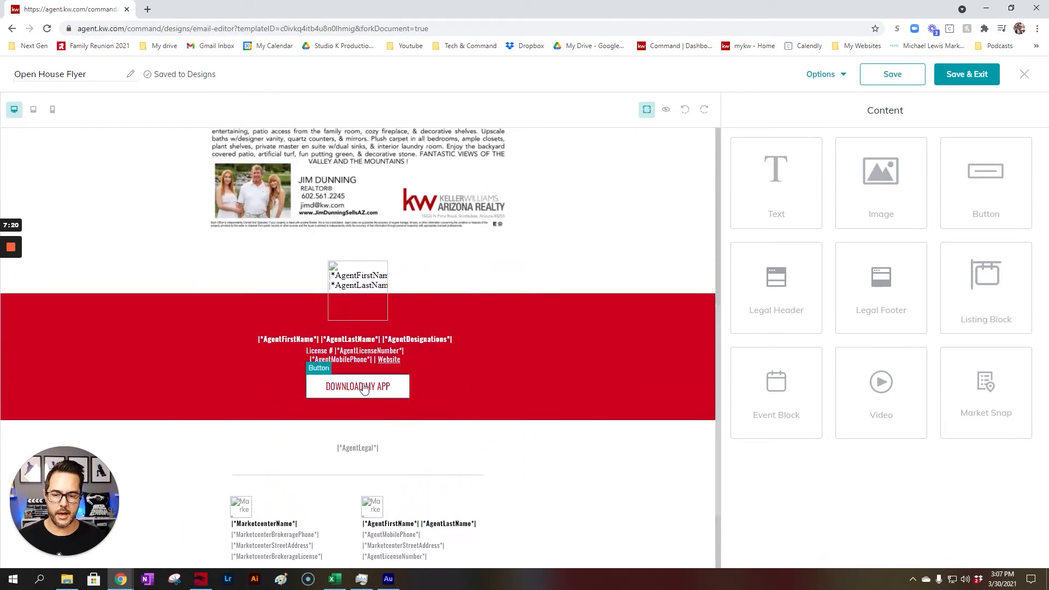
click(665, 109)
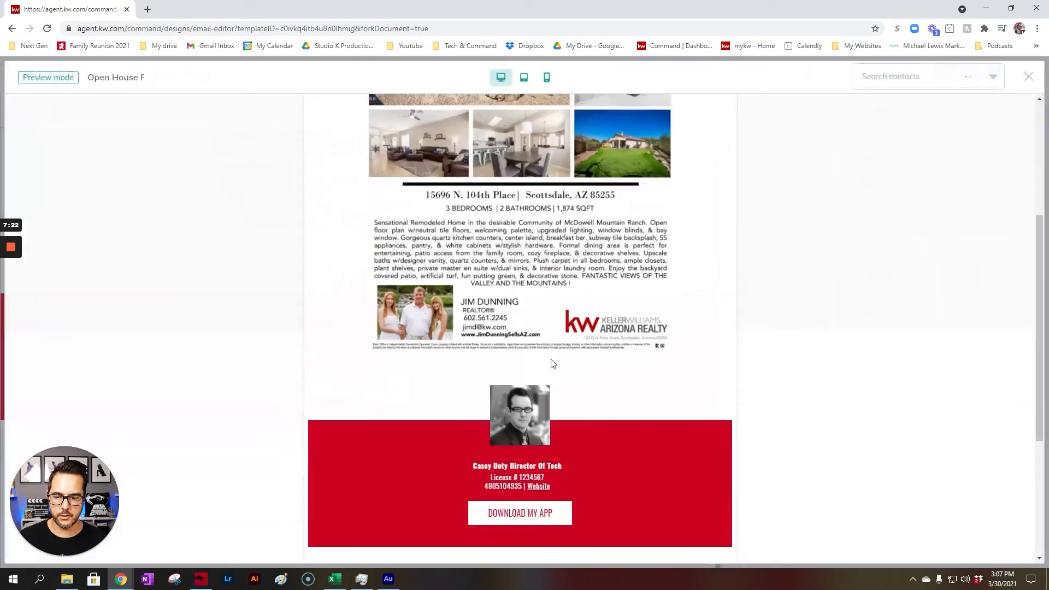
scroll(646, 375, up, 3)
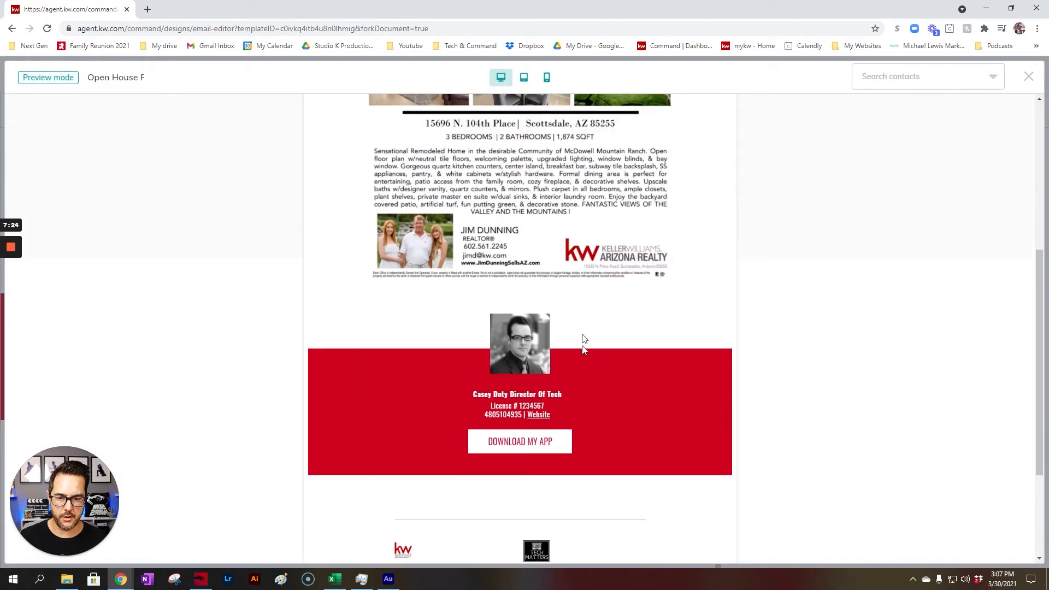
scroll(533, 375, down, 1)
scroll(679, 347, up, 7)
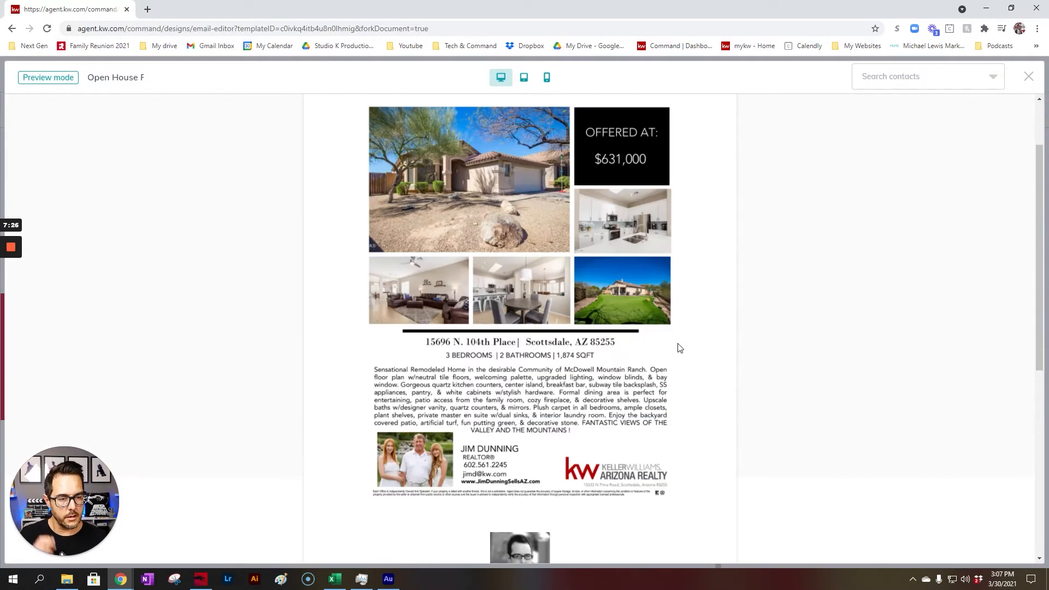
click(1029, 77)
scroll(596, 357, up, 5)
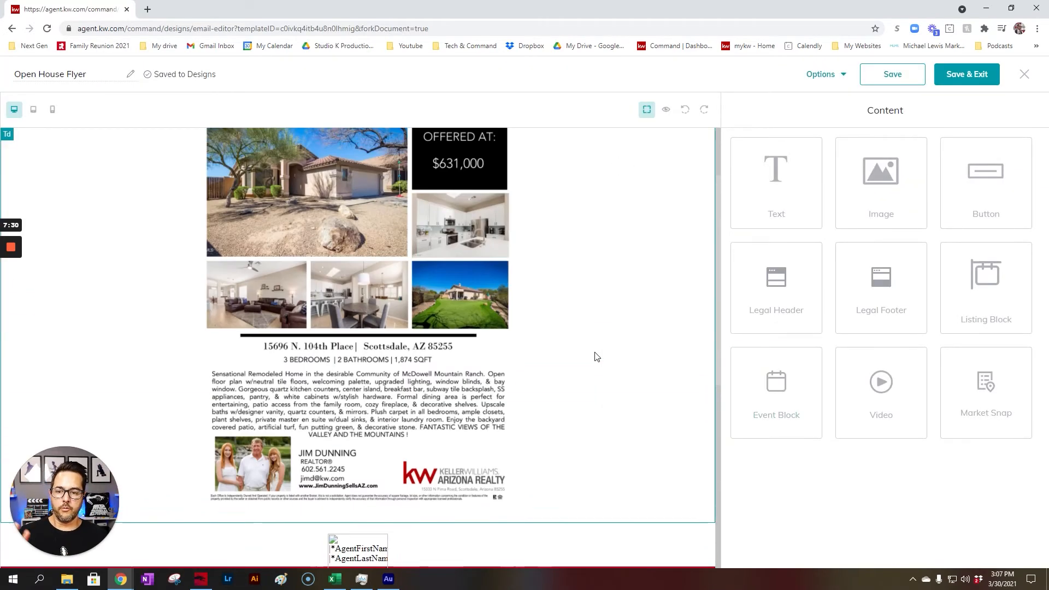
Save the Open House Flyer design and exit the editor, and open the list of email campaigns.
click(972, 78)
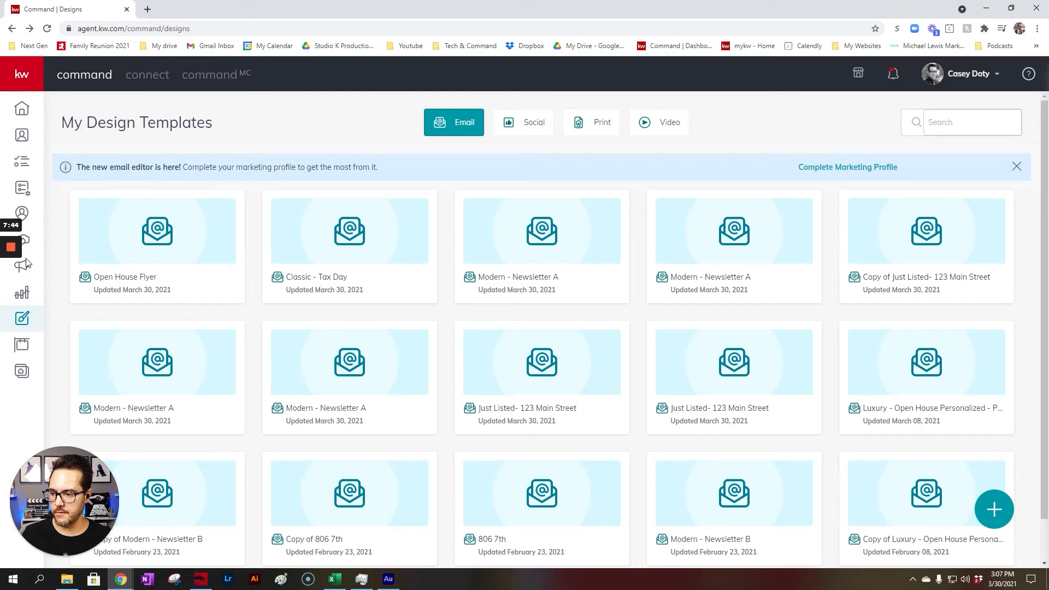
mouse_move(18, 79)
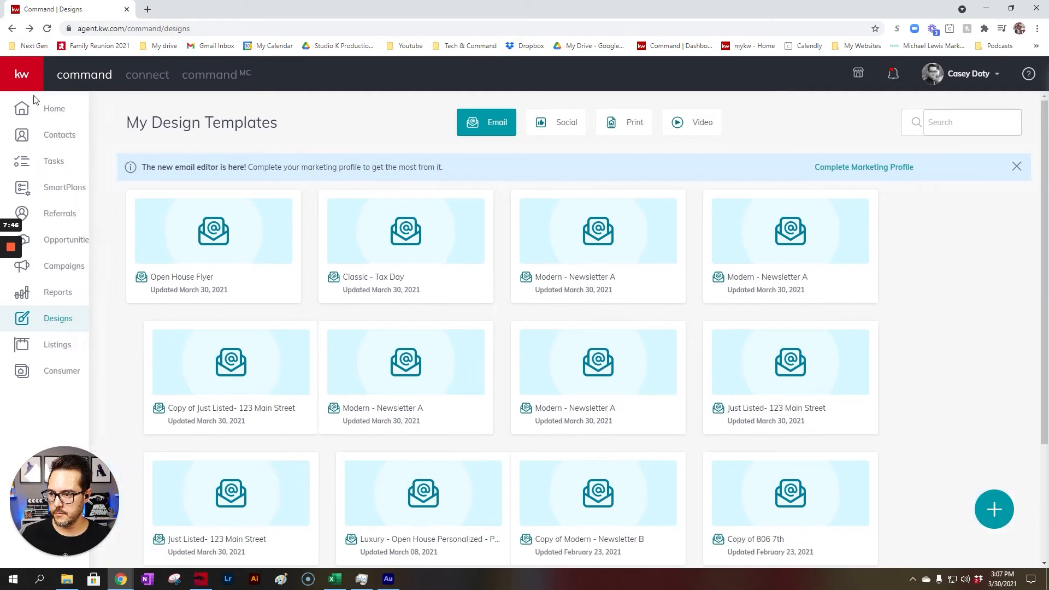
click(64, 266)
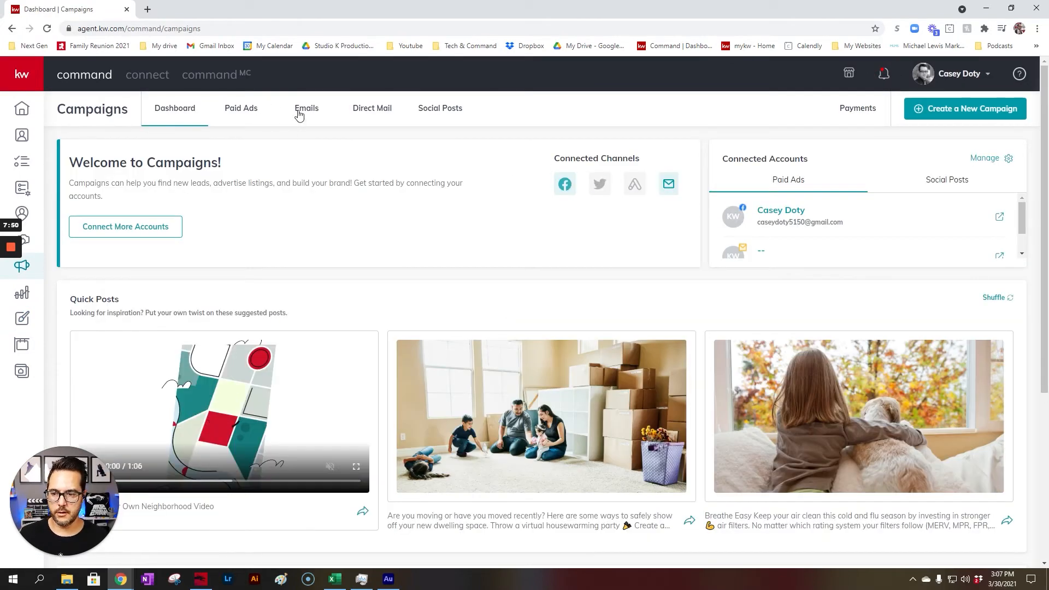
click(302, 110)
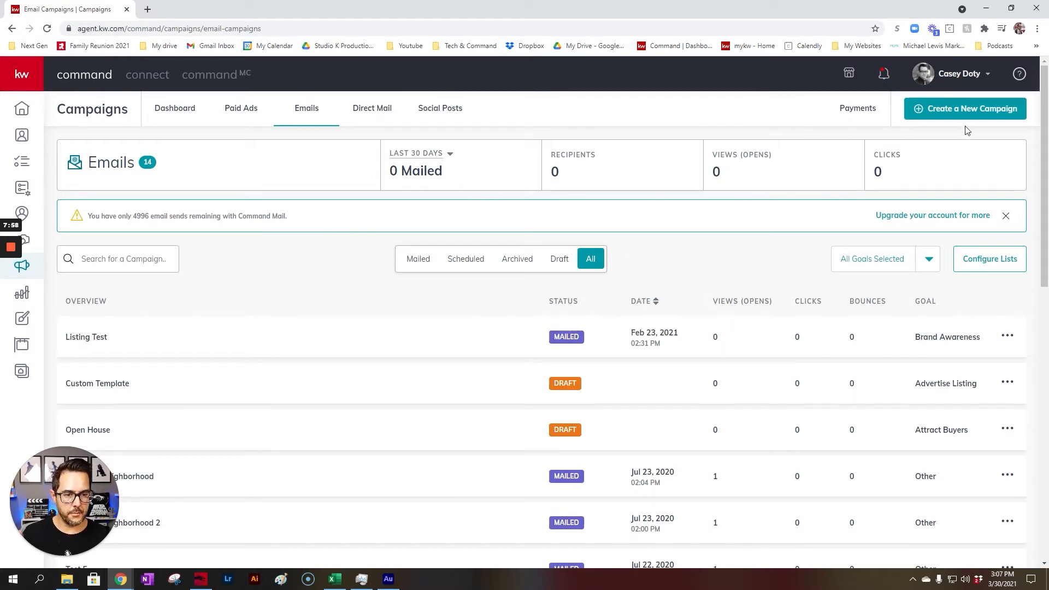
Create a new email campaign named Open House Flyer with the Advertise Listing goal, sent through Command Email.
click(961, 109)
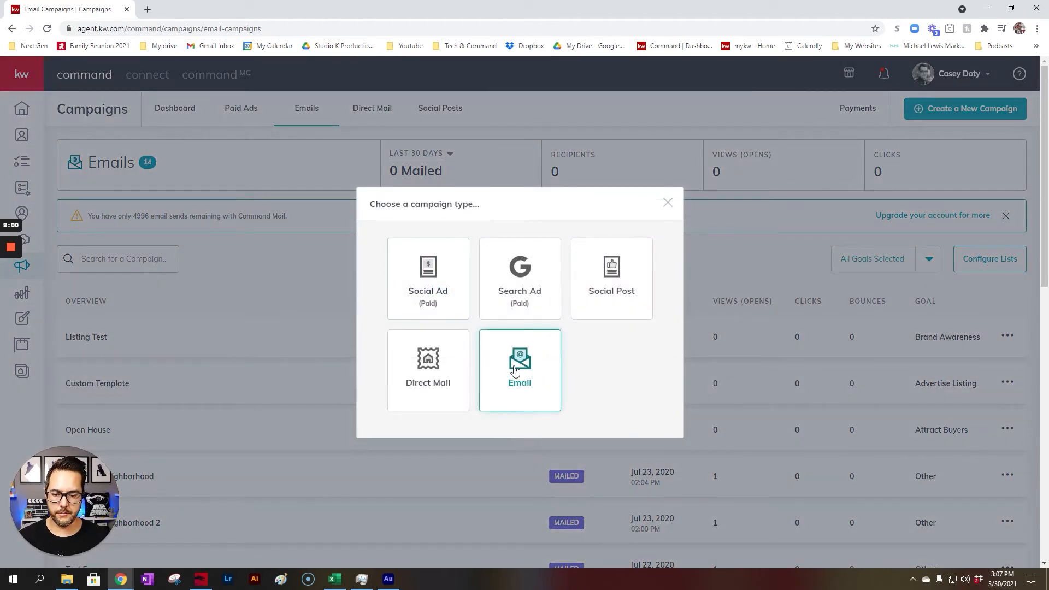
click(515, 370)
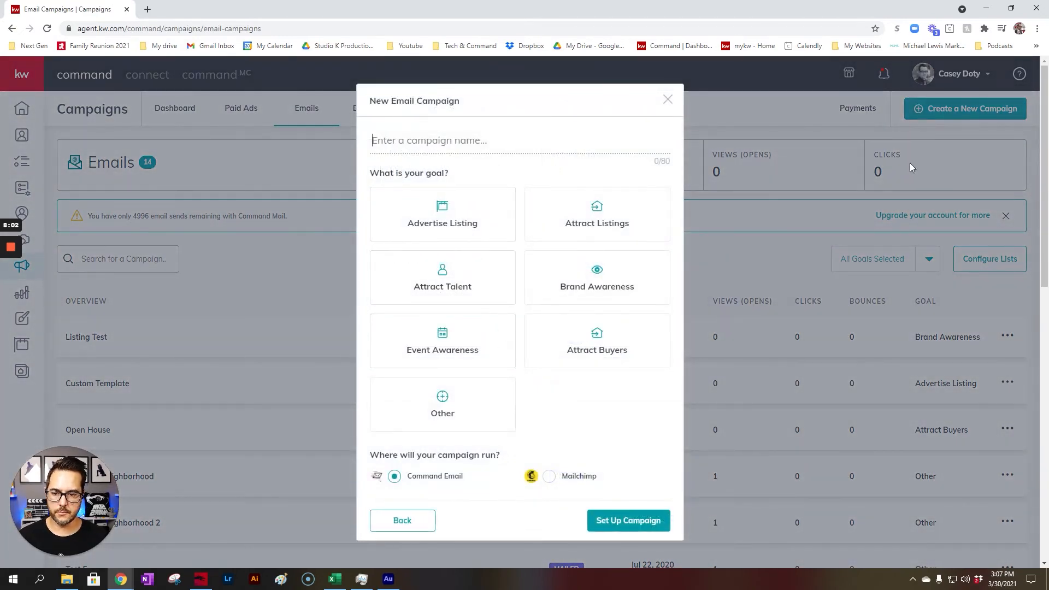
text(Ope)
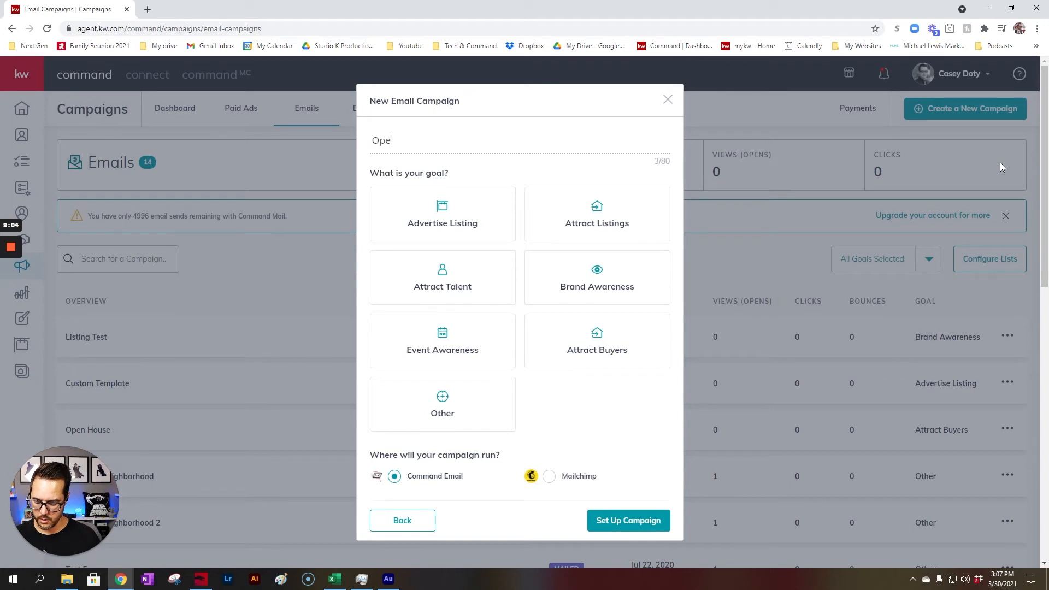
text(n Housew)
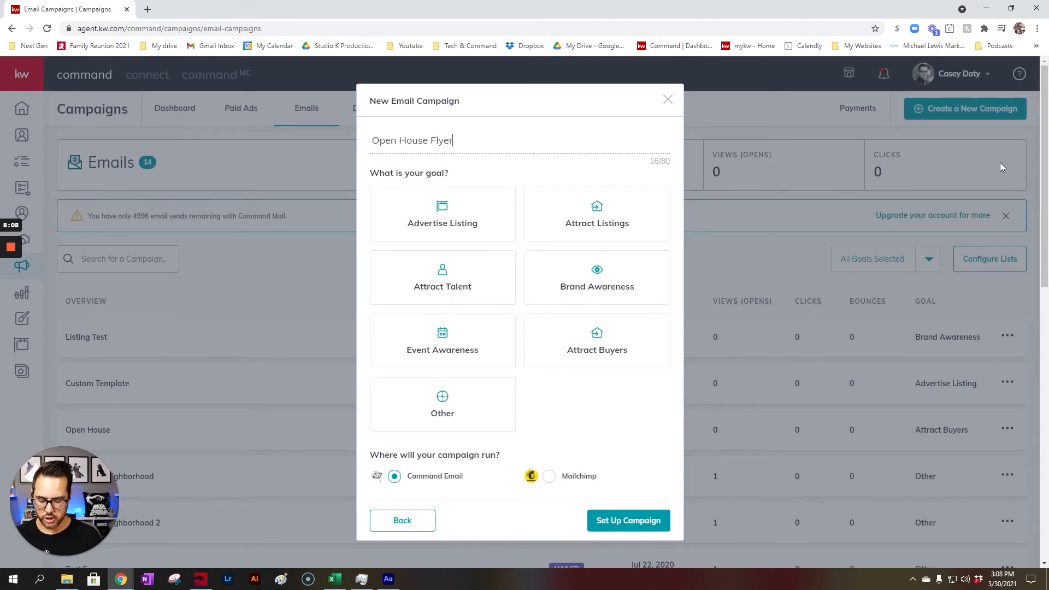
click(461, 225)
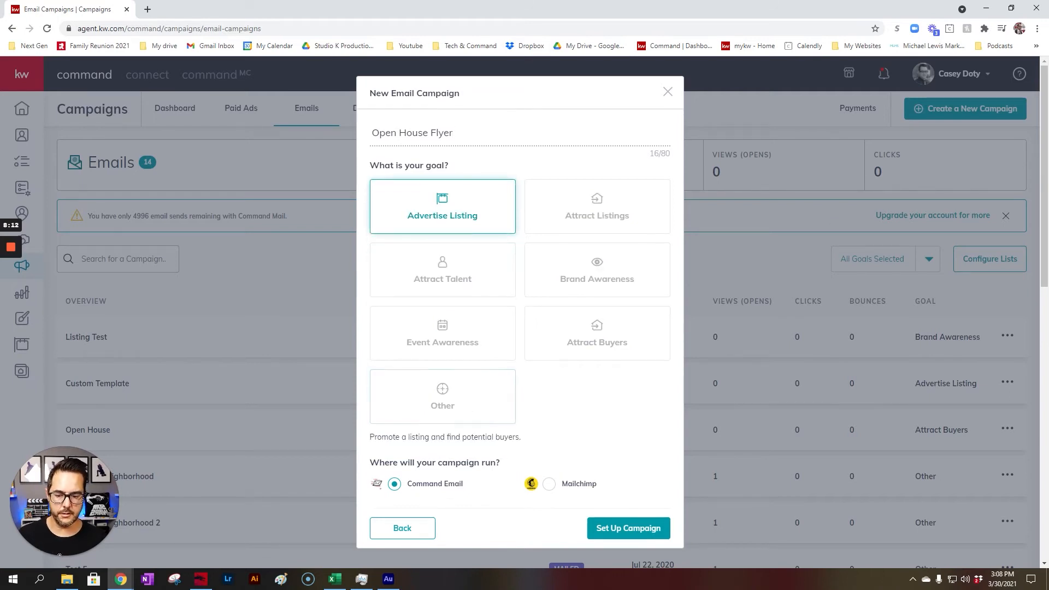
click(608, 532)
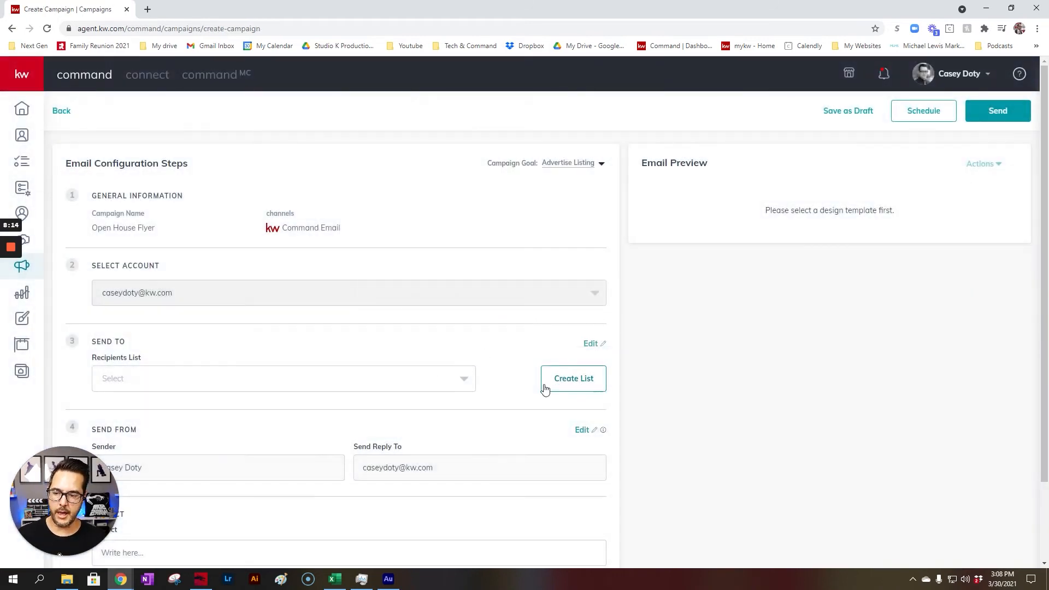
Start a new recipients list for the campaign and name it KWAZ Agents.
drag(71, 489, 981, 488)
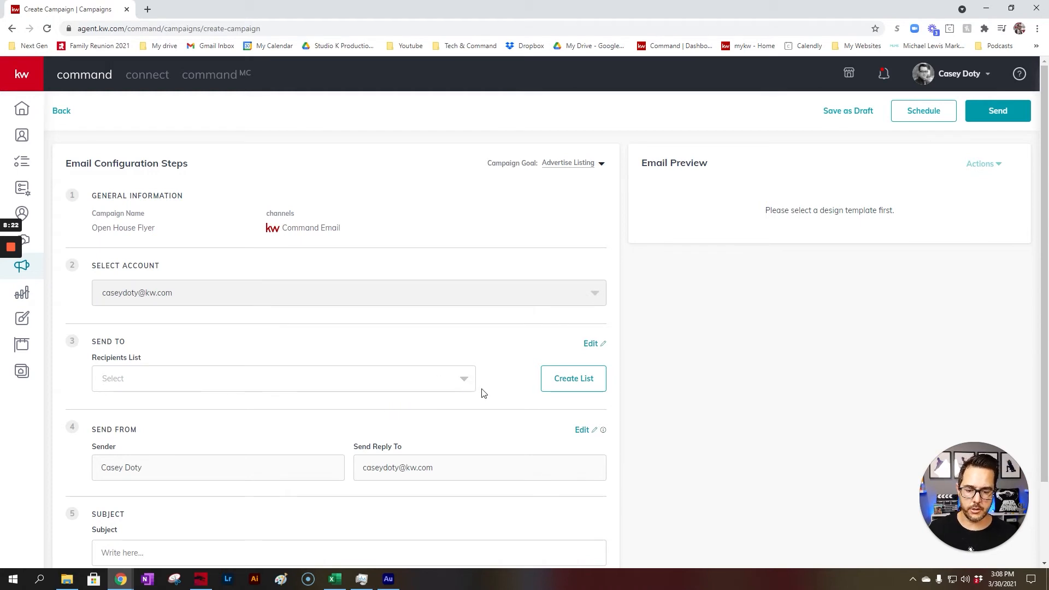
click(576, 387)
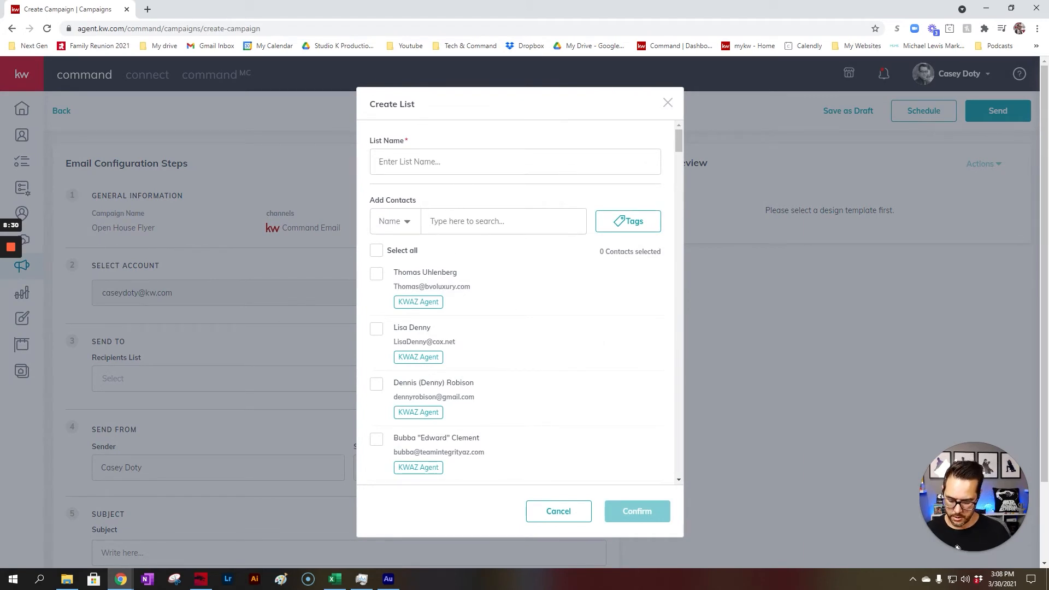
text(KWAZ Agents)
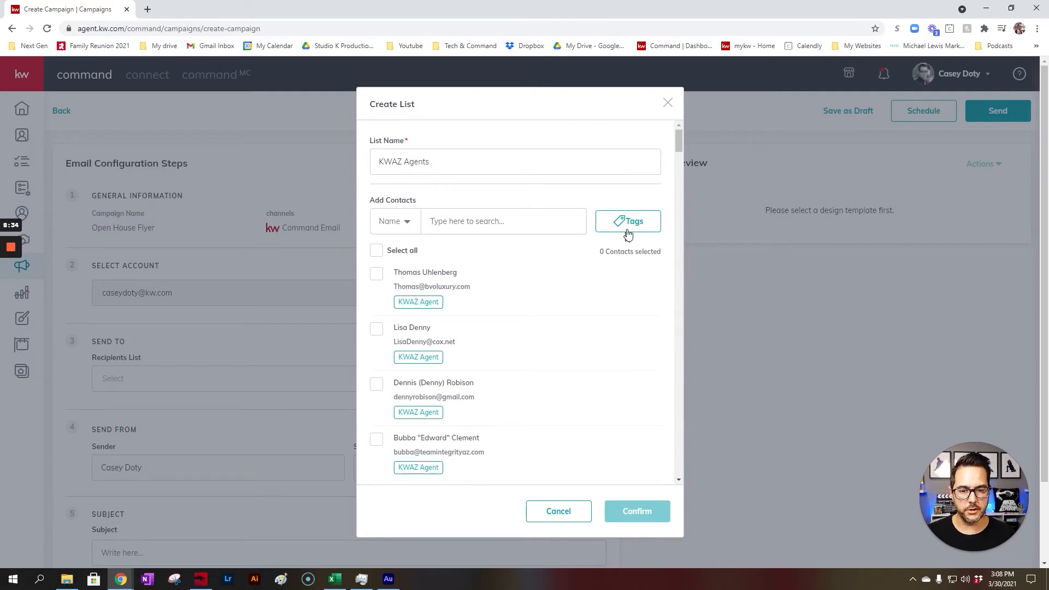
Filter the list's contacts by the kwaz agent tag and rename the list KWAZ Agents 2.
click(626, 234)
scroll(611, 382, down, 8)
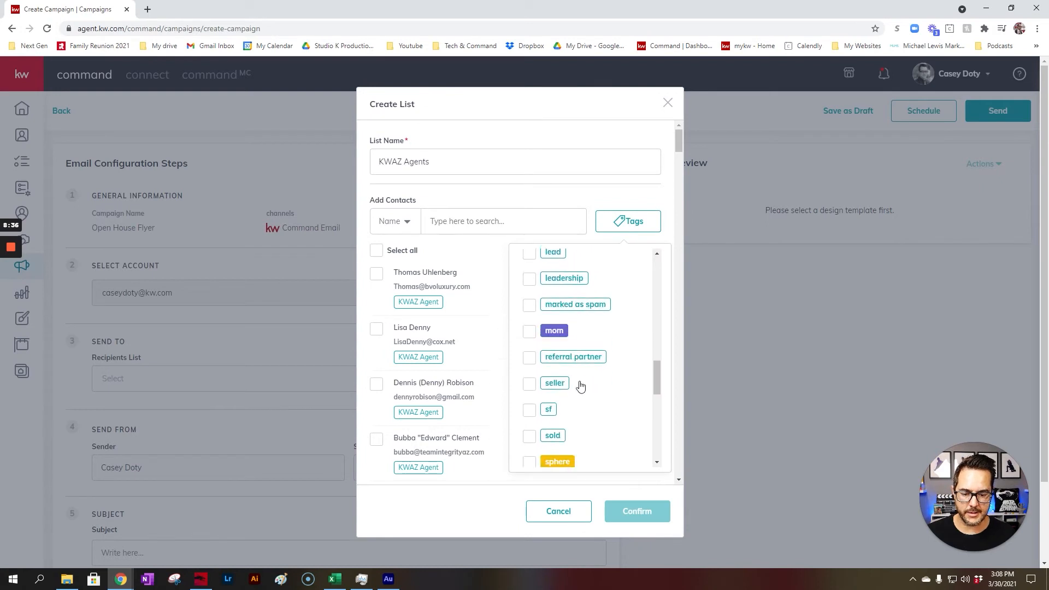
scroll(580, 386, down, 10)
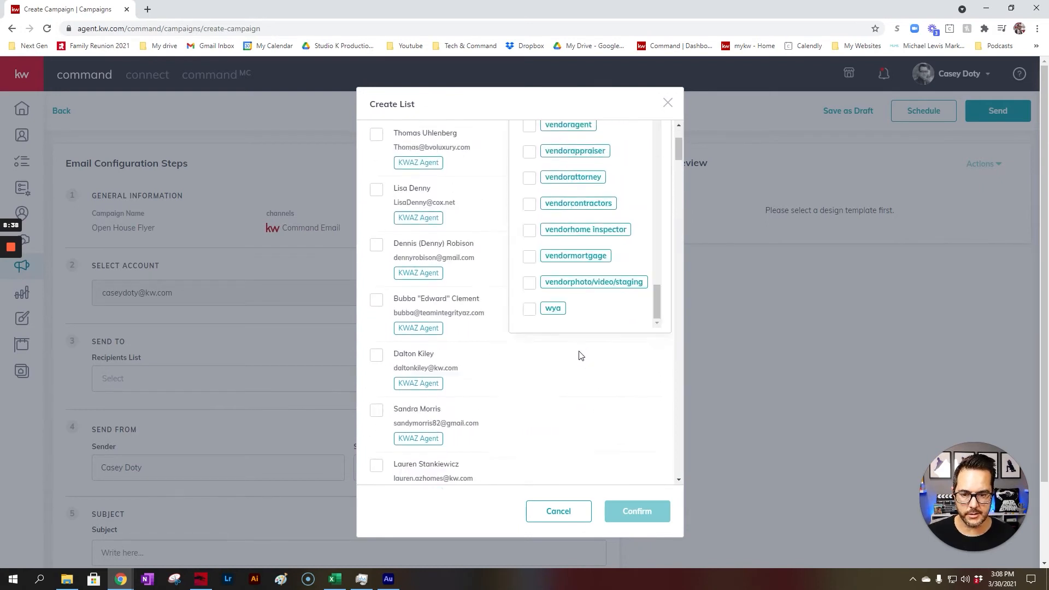
scroll(580, 356, up, 10)
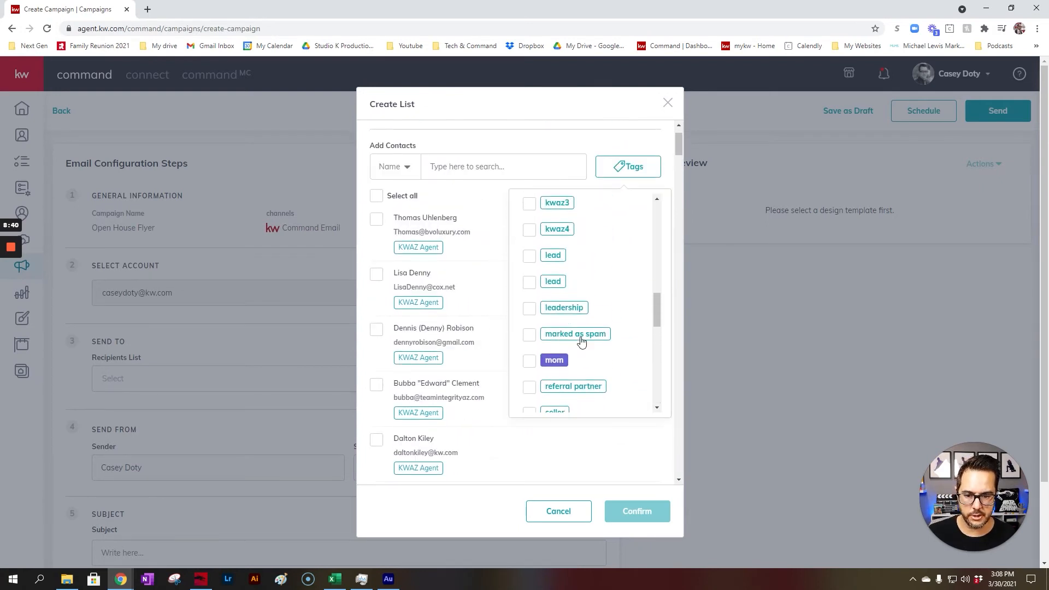
scroll(581, 341, up, 2)
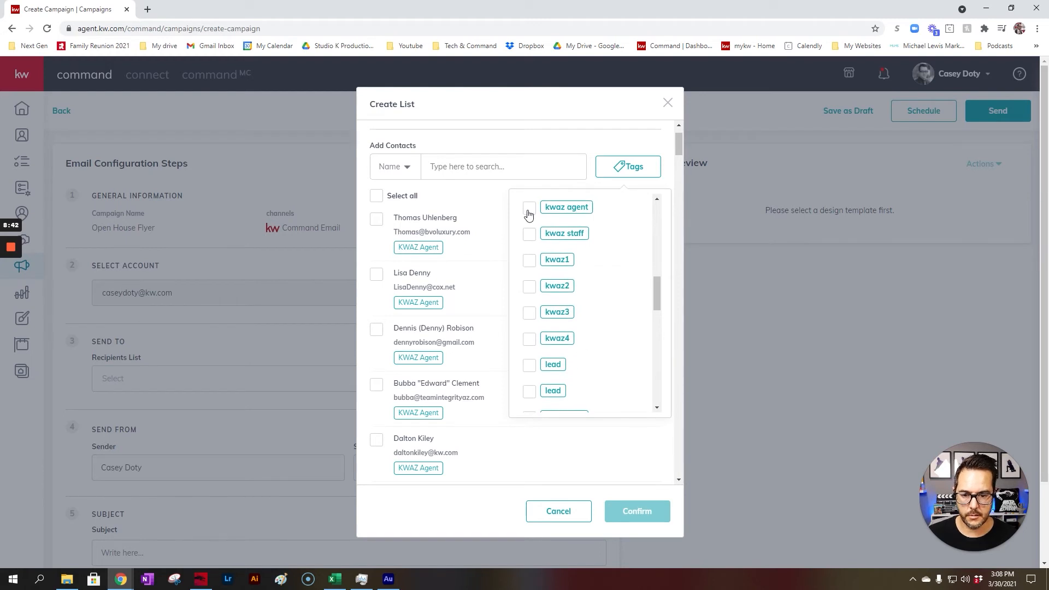
click(529, 211)
click(411, 184)
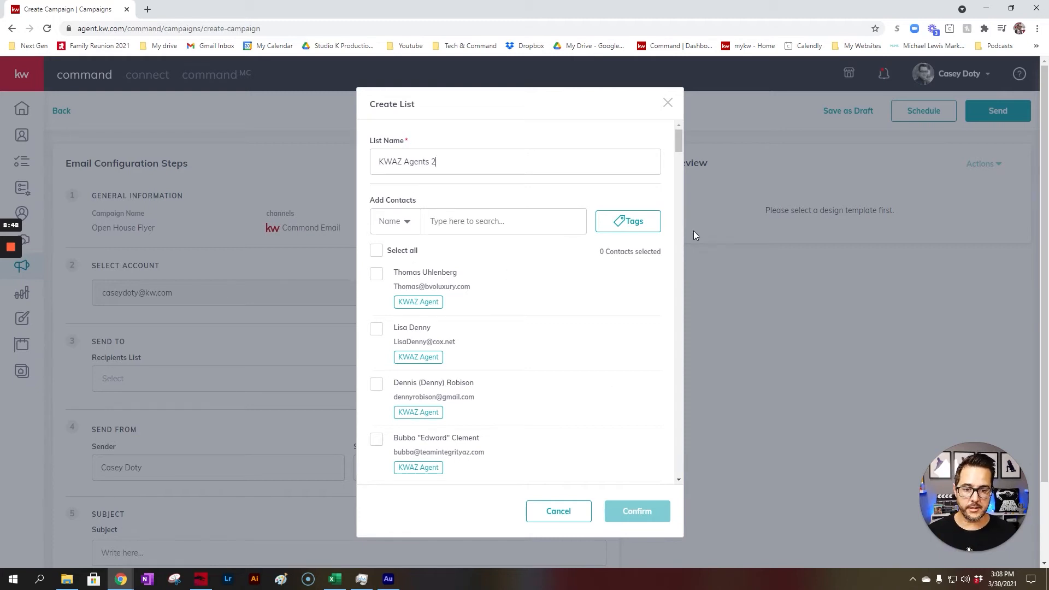
Load all remaining contacts with the kwaz agent tag and select every one for the list.
drag(679, 145, 650, 475)
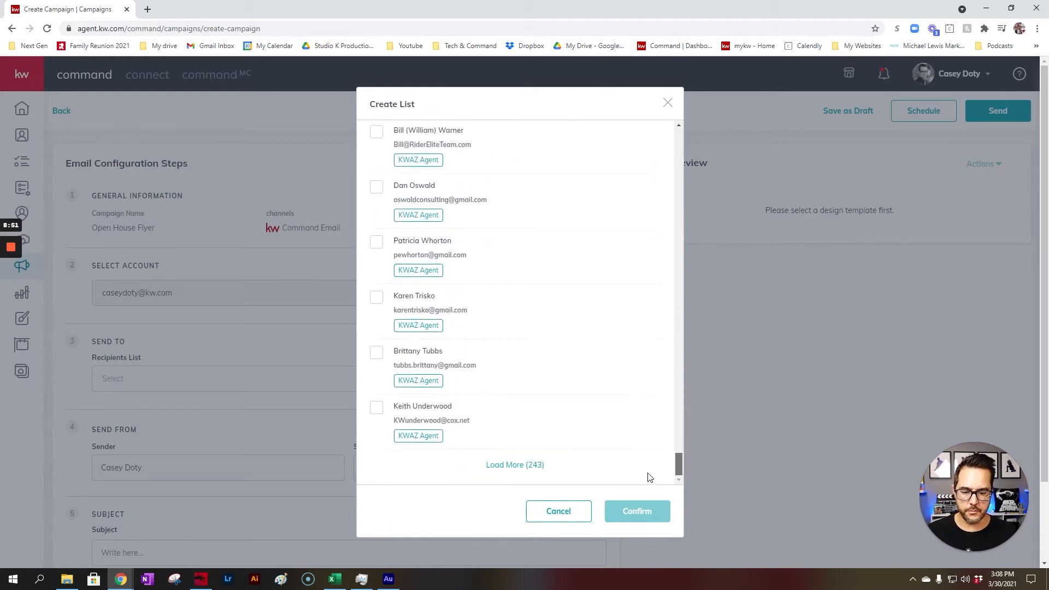
click(514, 466)
drag(678, 301, 675, 479)
click(523, 466)
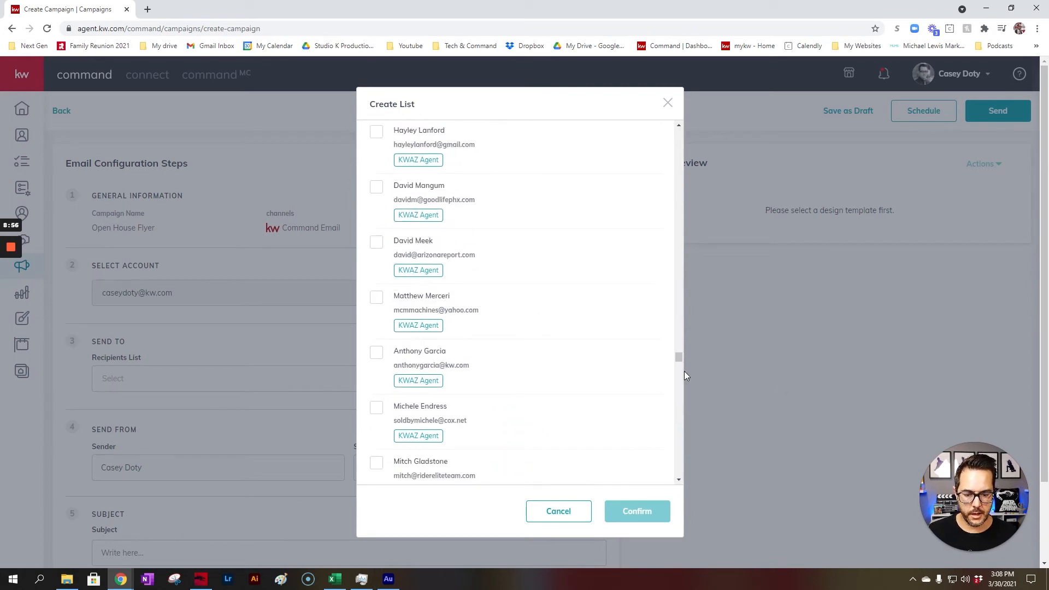
drag(680, 359, 691, 501)
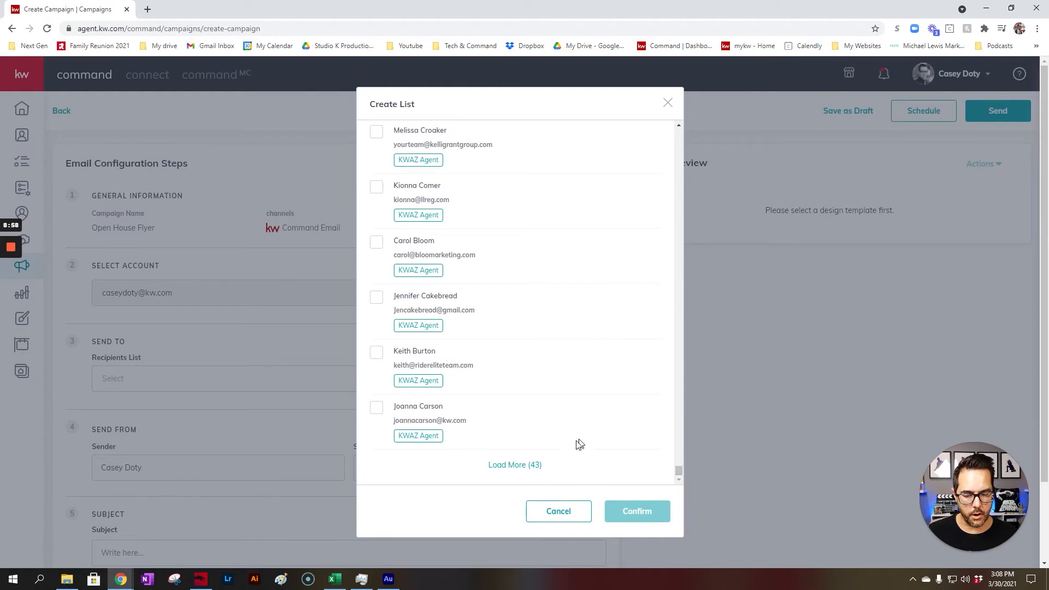
click(515, 465)
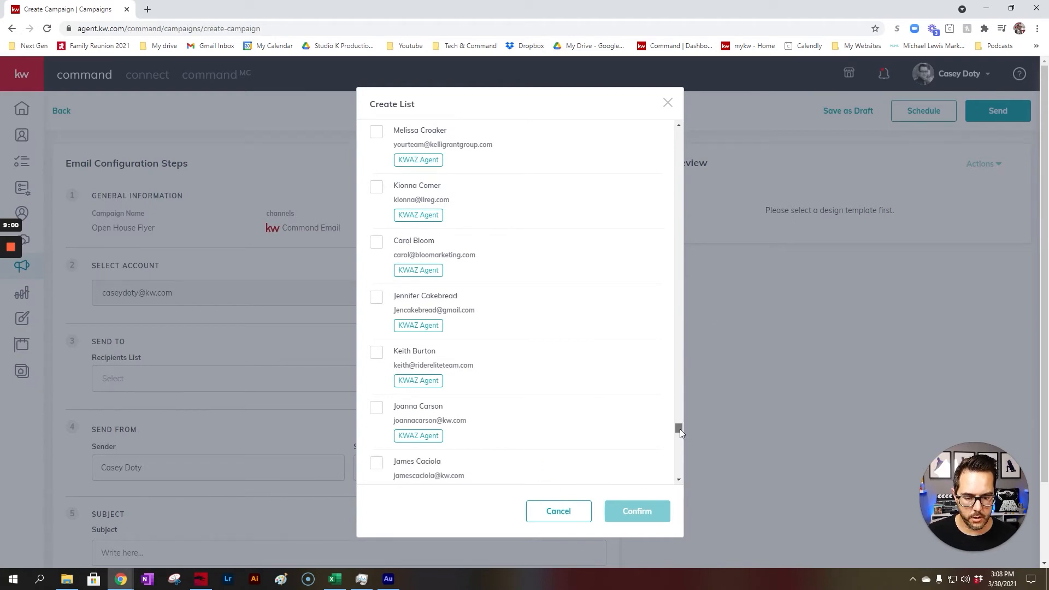
drag(680, 428, 652, 127)
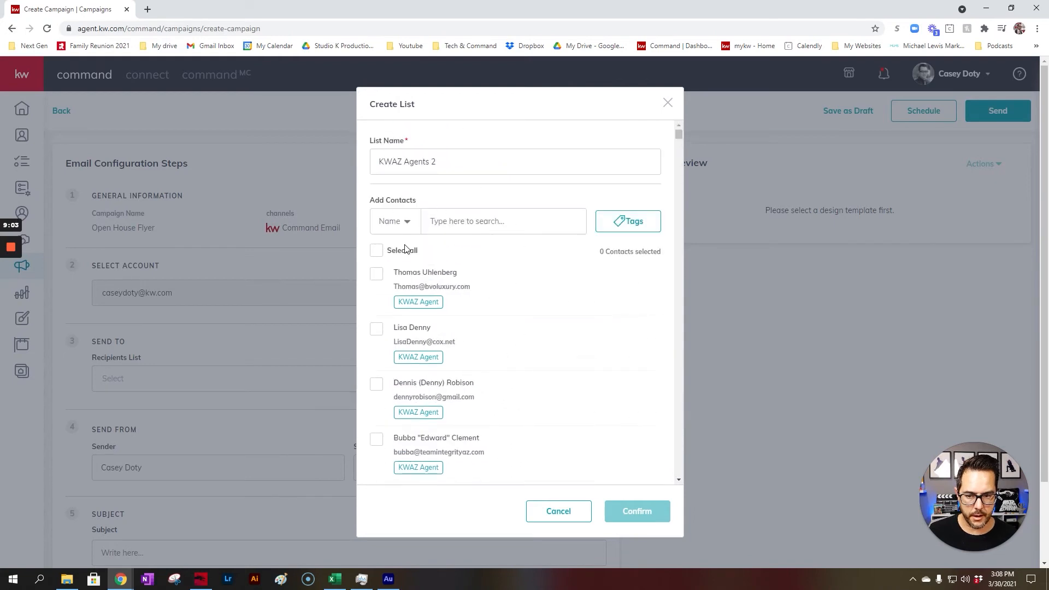
click(376, 251)
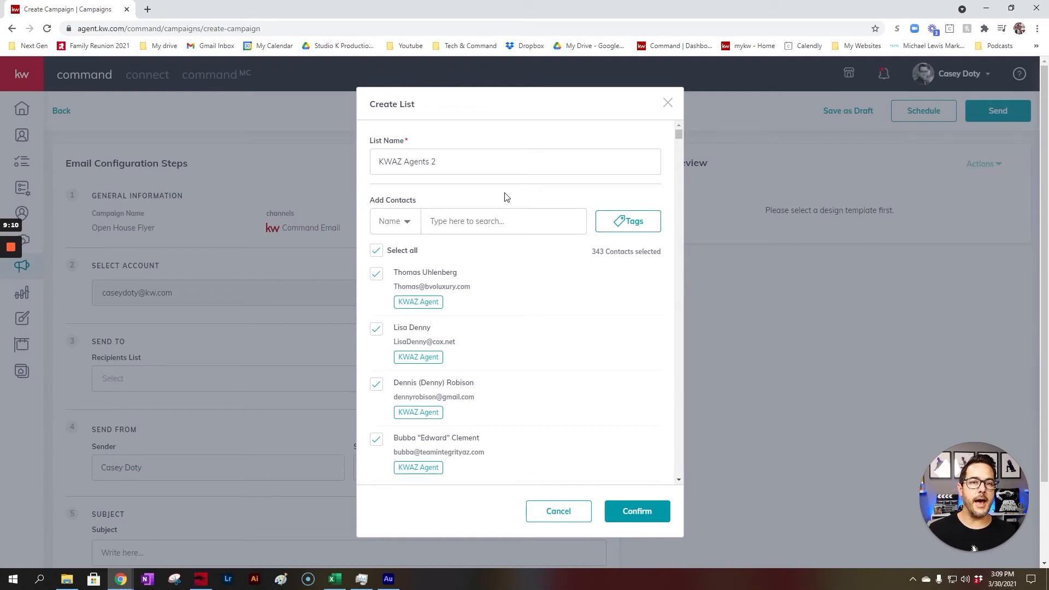
Switch the contact filter to the family tag by adding it and removing the kwaz agent tag.
click(631, 226)
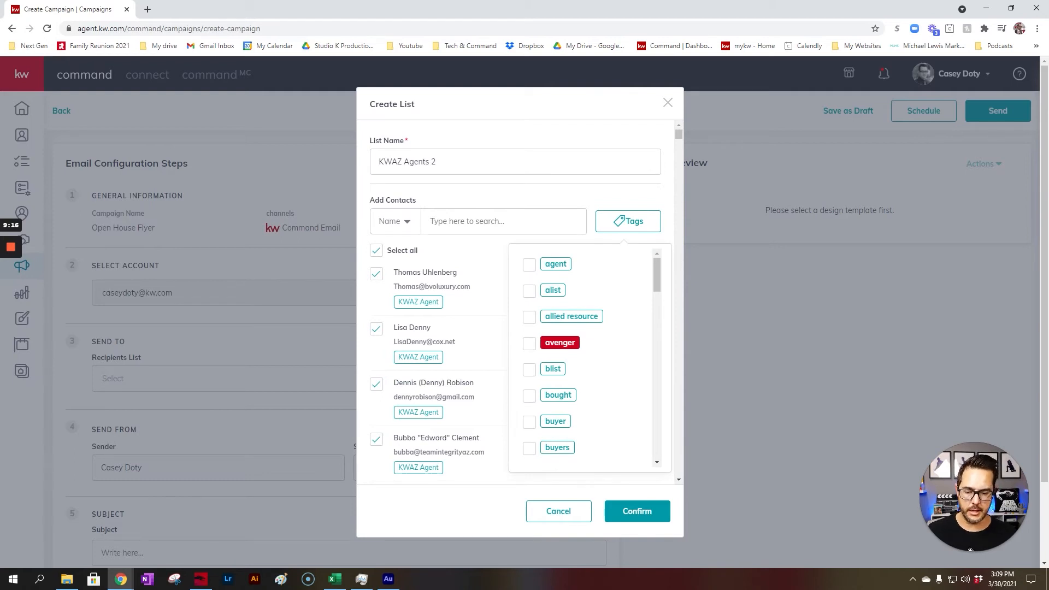
scroll(575, 295, down, 3)
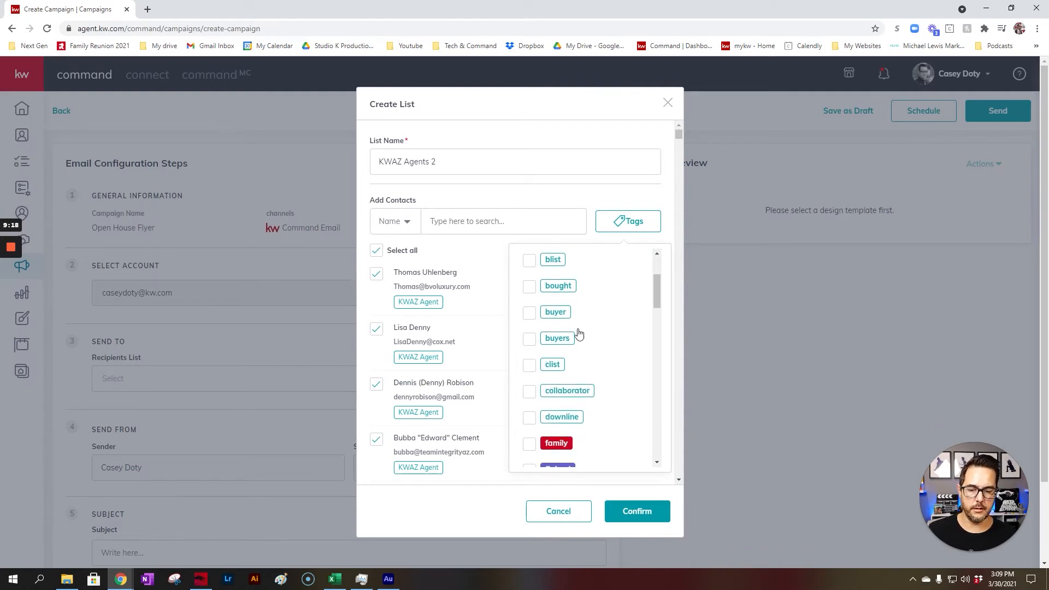
click(529, 389)
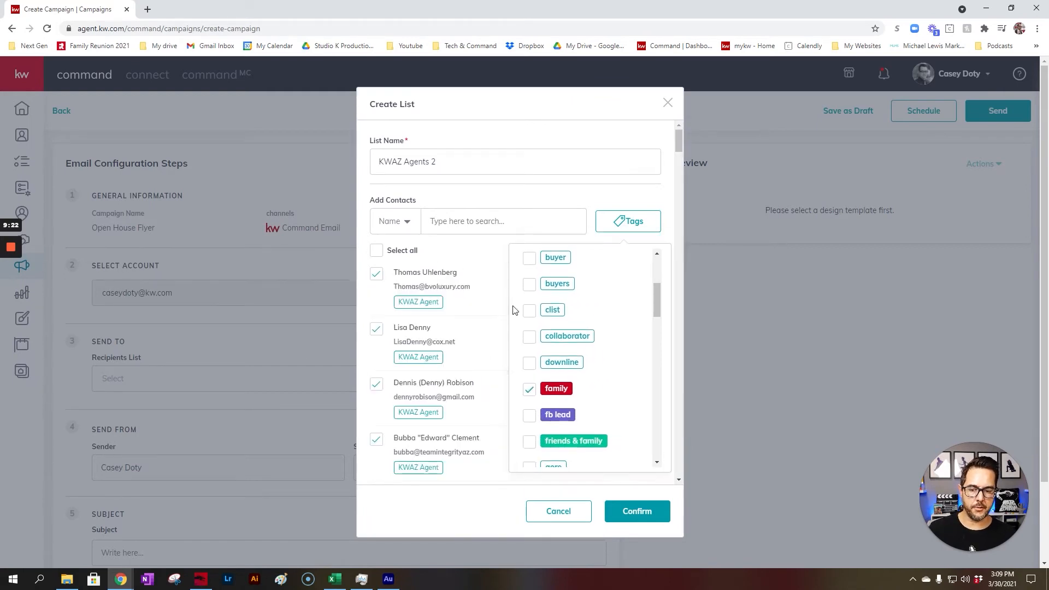
click(595, 196)
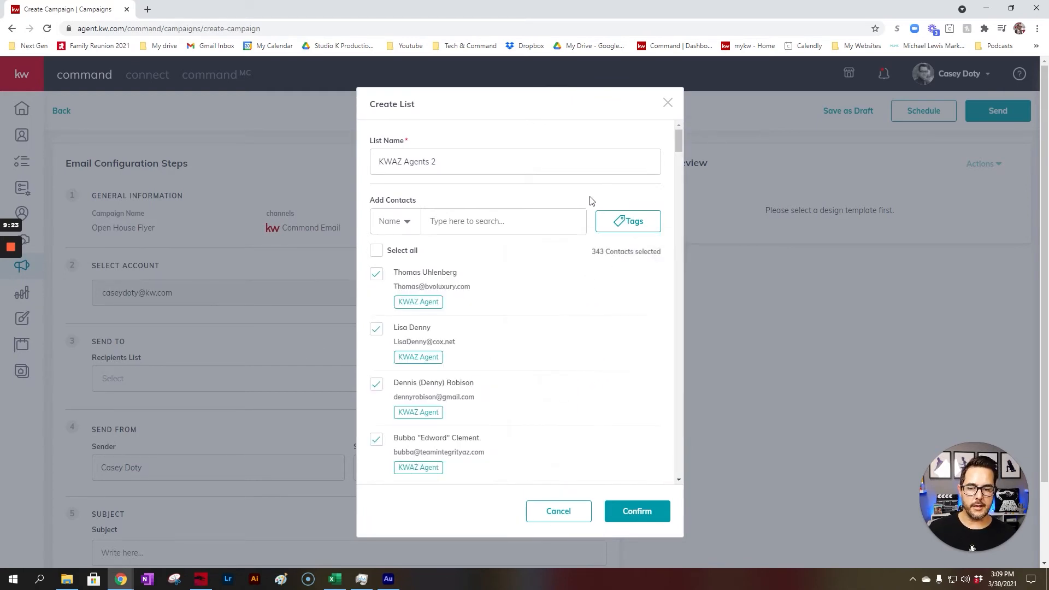
click(616, 221)
scroll(600, 393, down, 7)
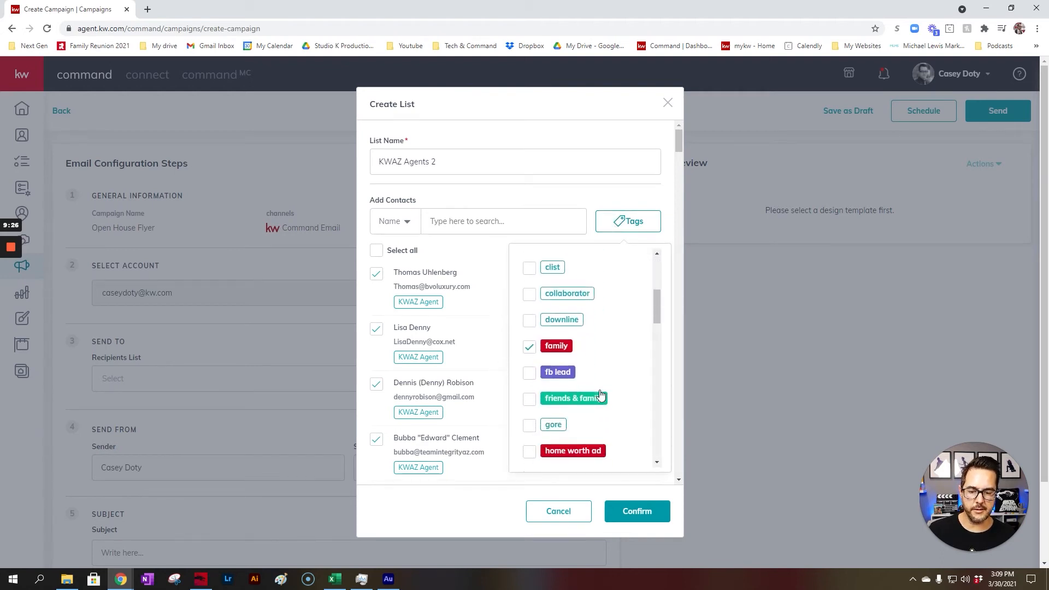
click(528, 409)
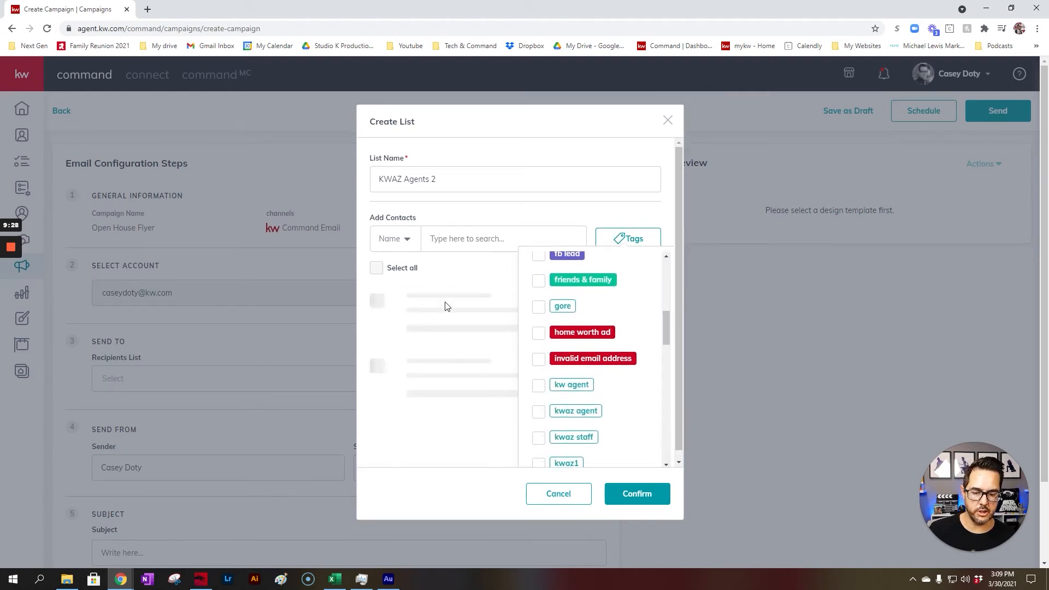
click(588, 207)
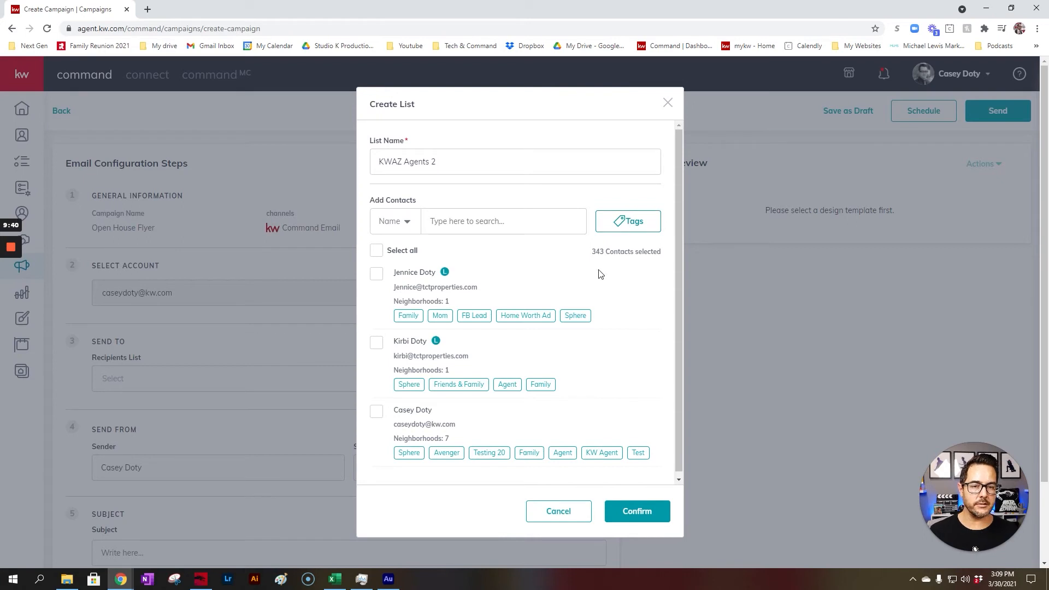
Add the family-tagged contacts except the sender's own contact to the selection and save the recipients list.
click(380, 273)
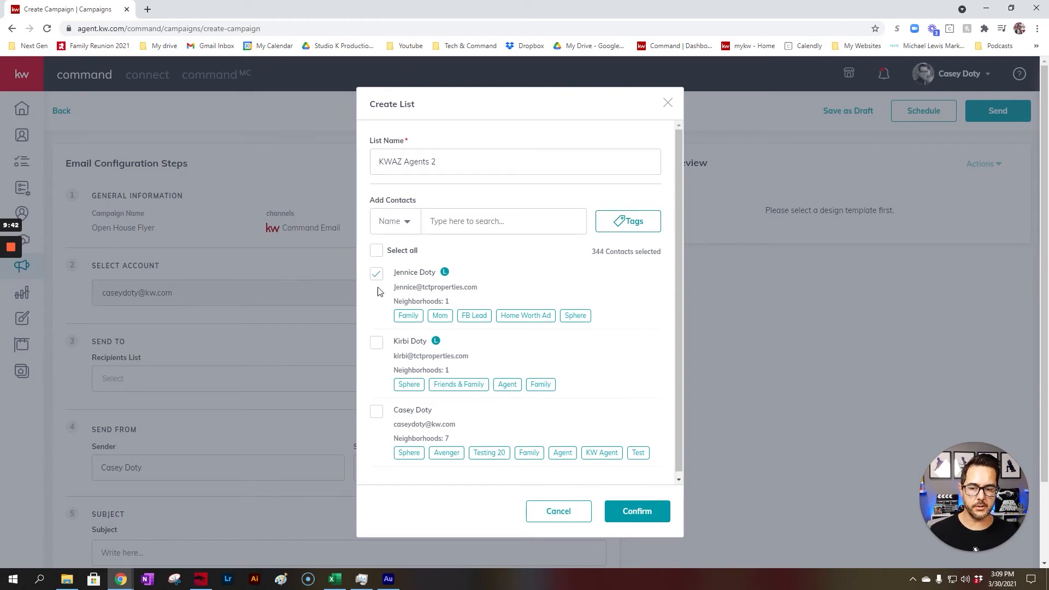
click(376, 344)
click(375, 411)
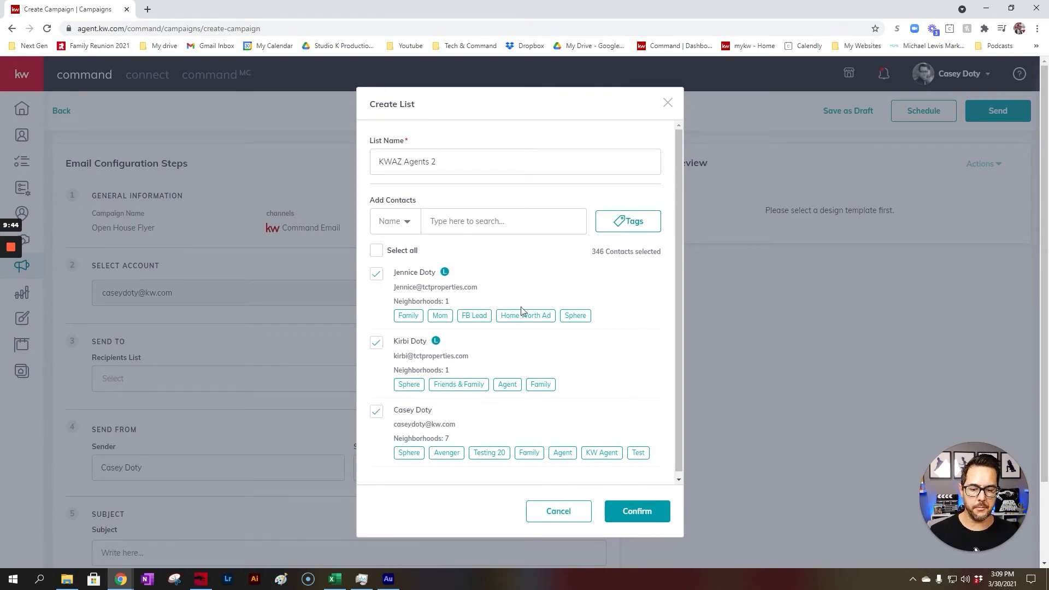
click(376, 411)
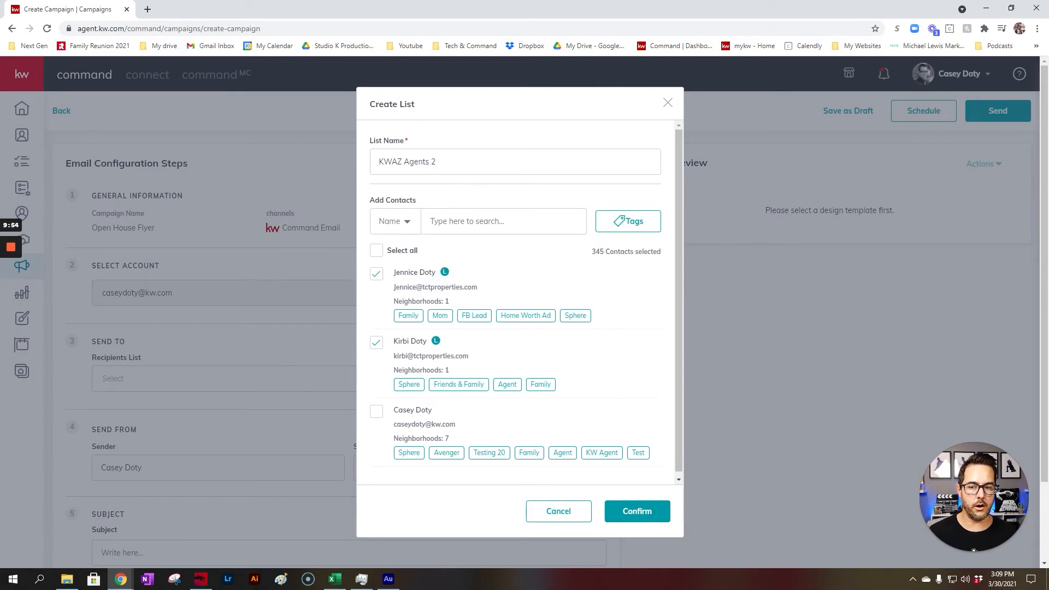
click(648, 516)
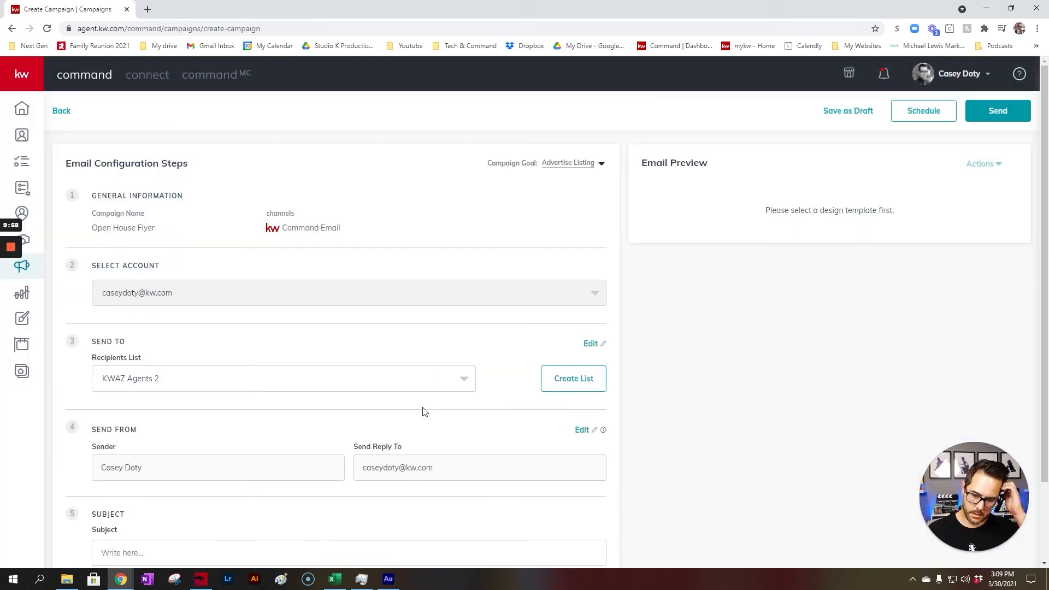
Open the KWAZ Agents 2 recipients list for editing and filter its contacts by the family tag.
click(445, 380)
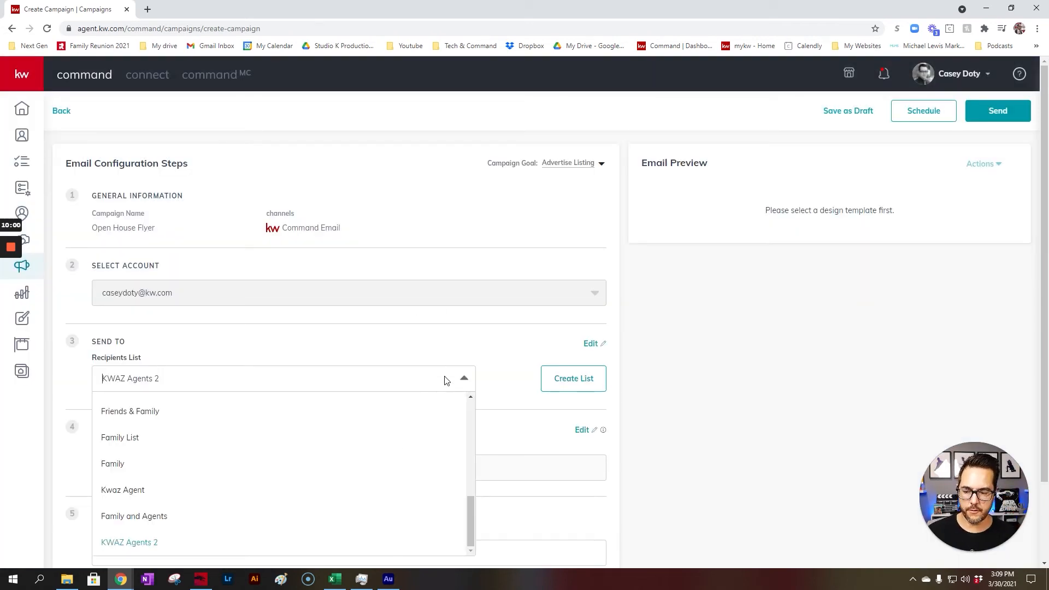
click(446, 377)
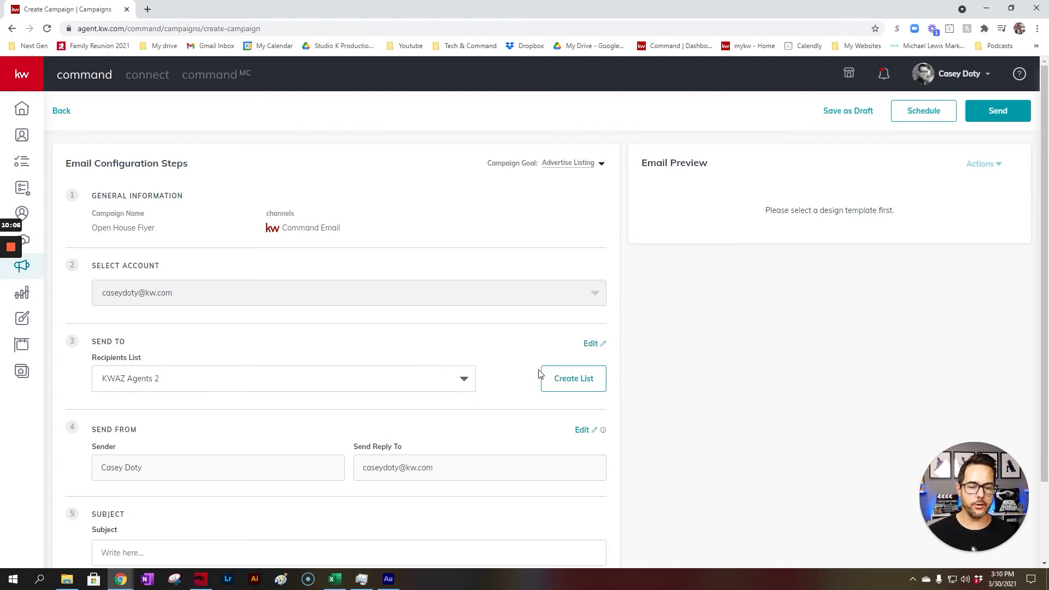
click(589, 349)
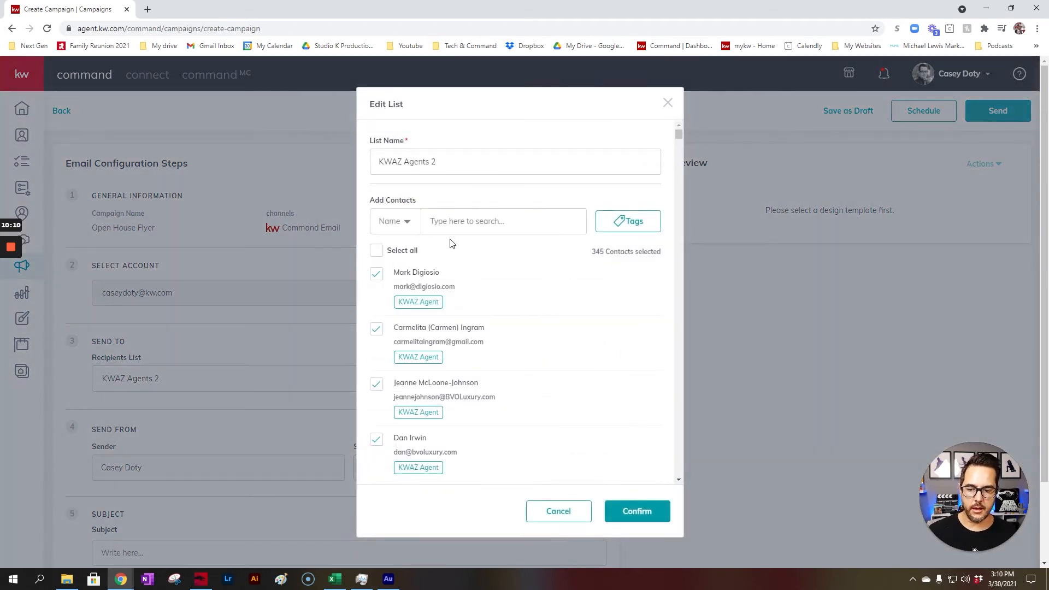
click(618, 227)
scroll(567, 396, down, 4)
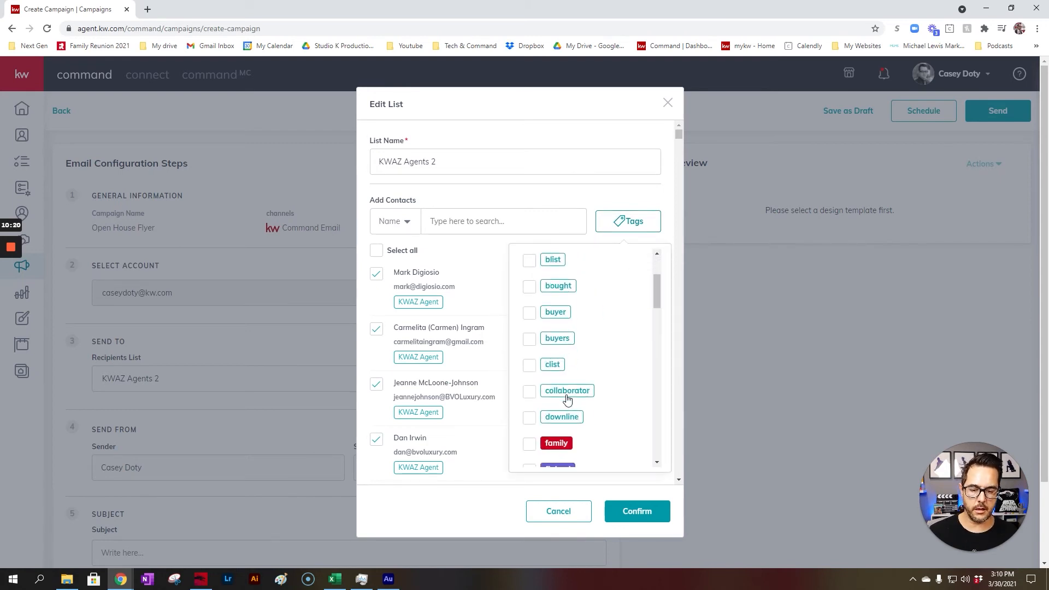
click(529, 335)
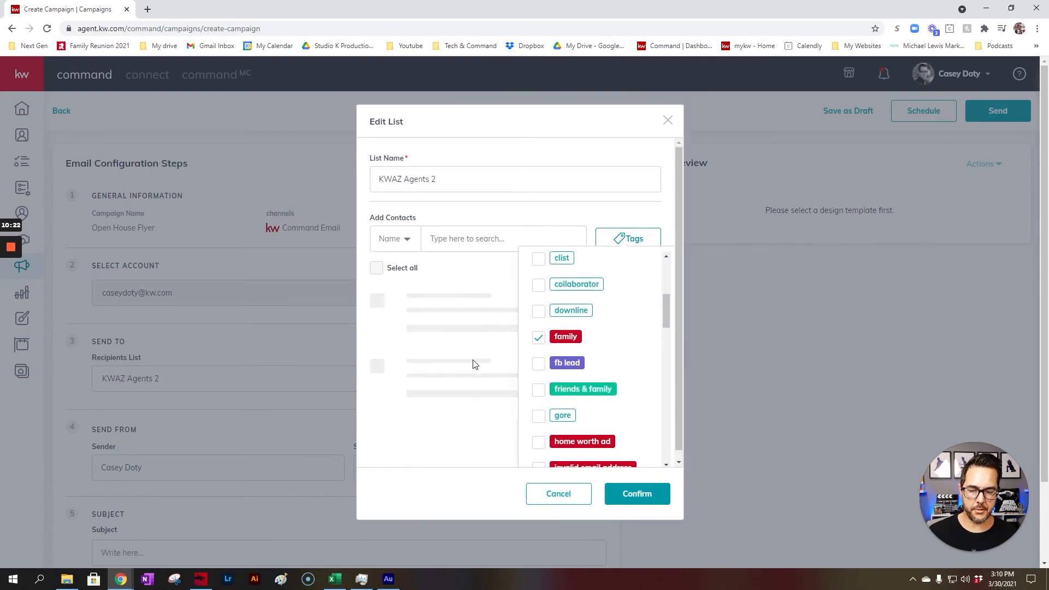
click(511, 194)
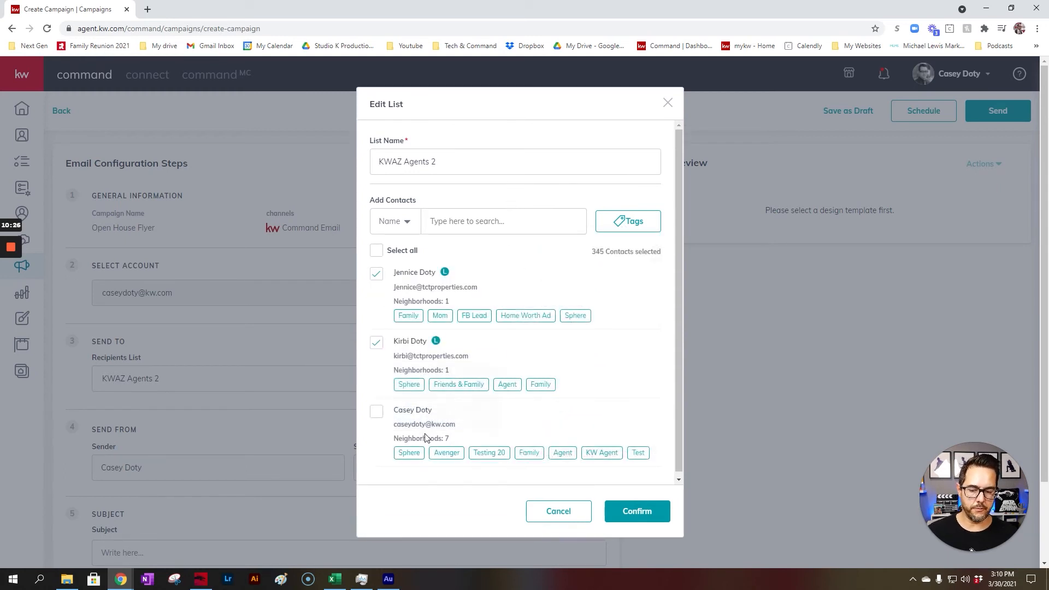
Add the sender's own contact to the KWAZ Agents 2 list and save the list.
mouse_move(445, 444)
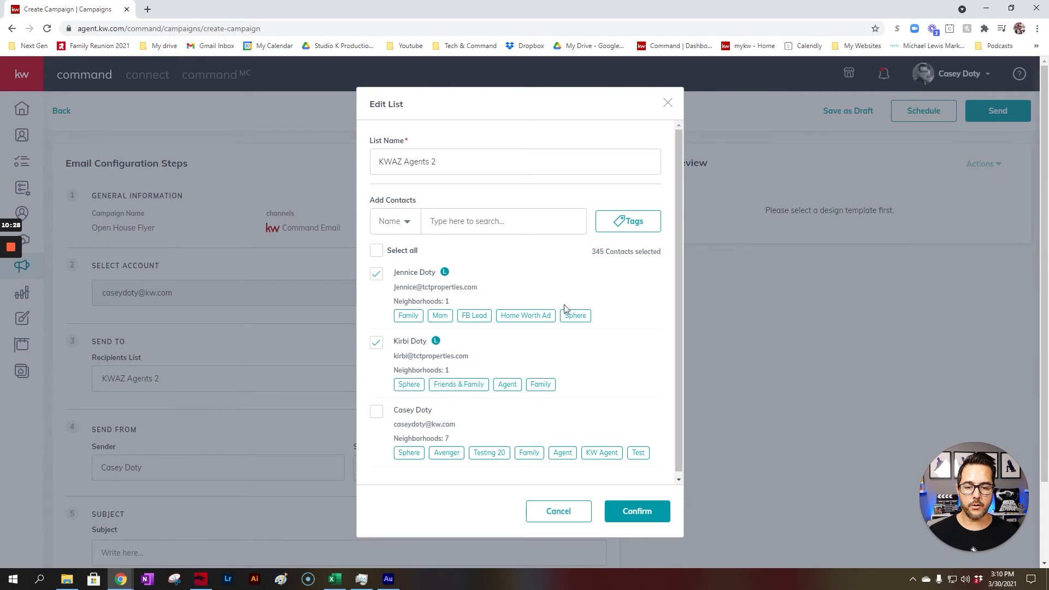
click(376, 412)
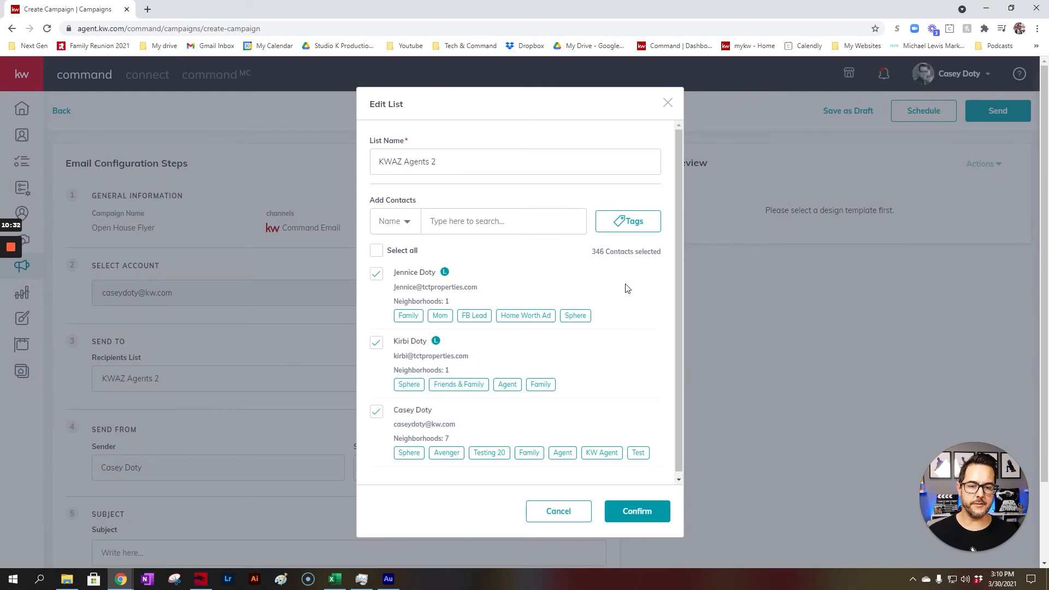
click(643, 514)
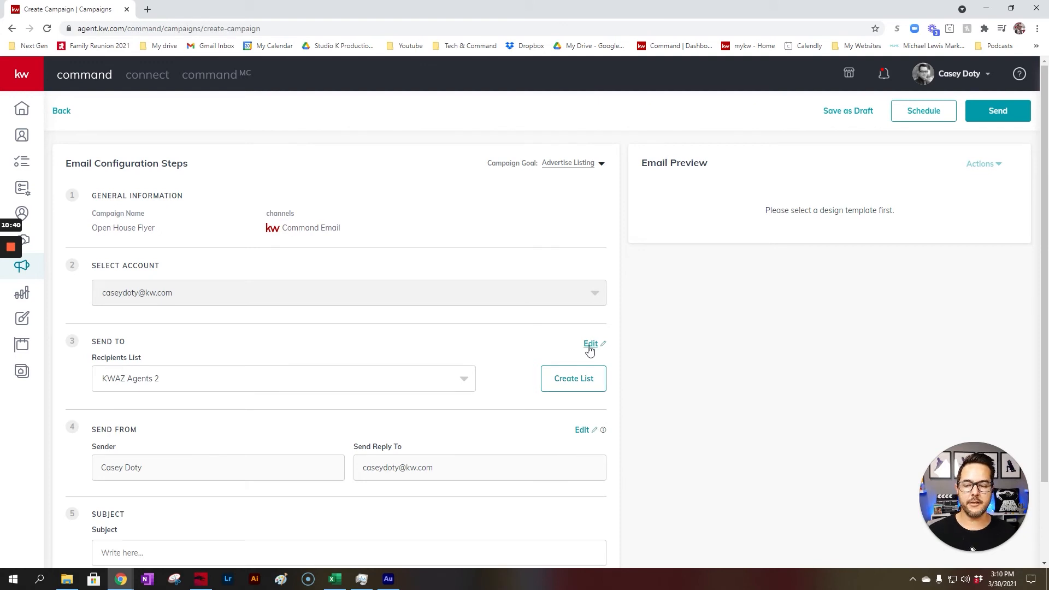
Switch the campaign's recipients list to Friends & Family.
click(465, 381)
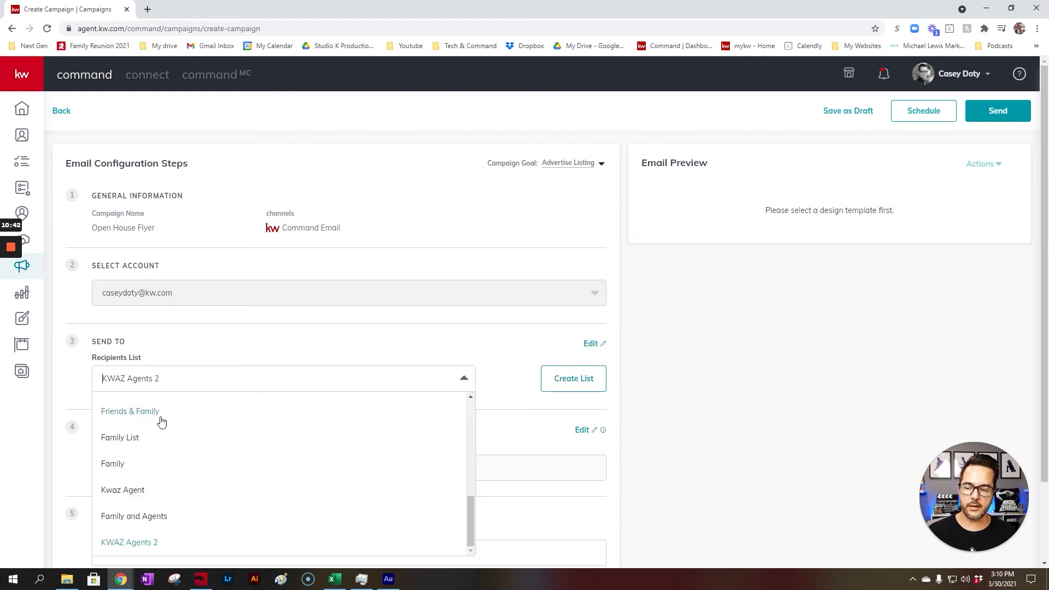
click(198, 411)
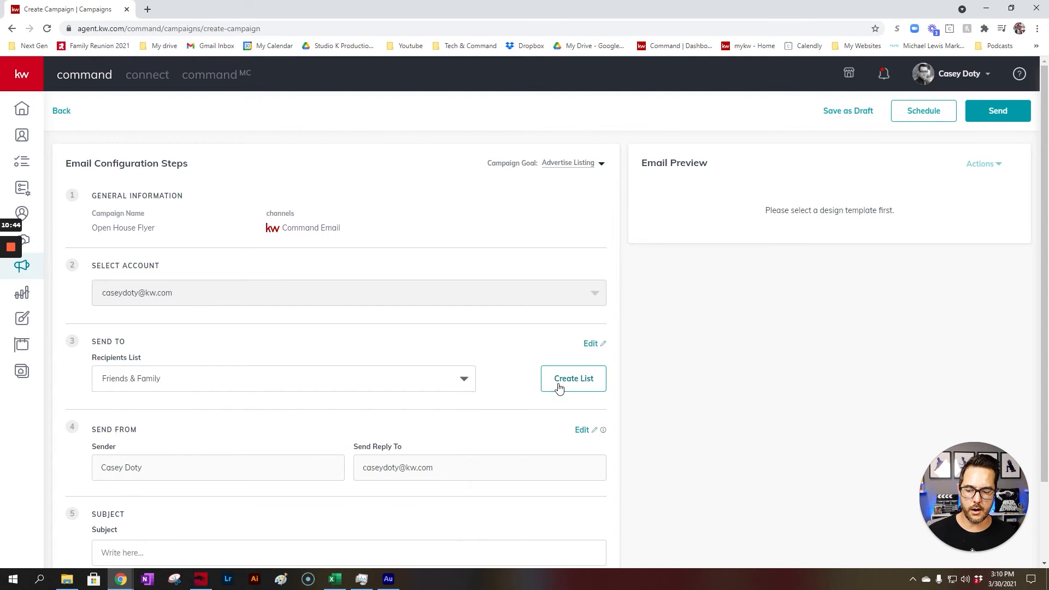
click(604, 348)
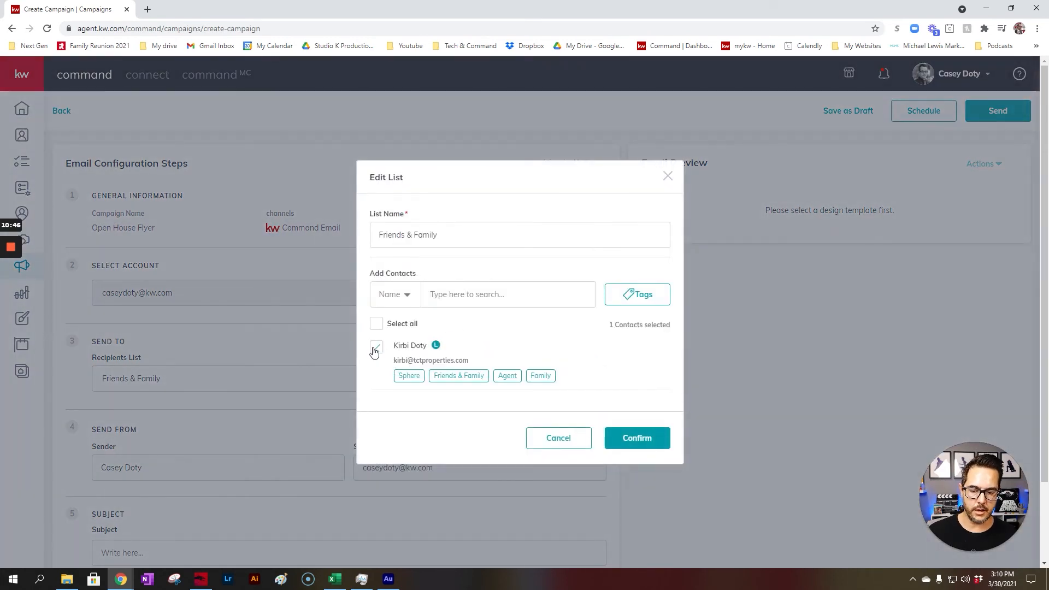
click(375, 347)
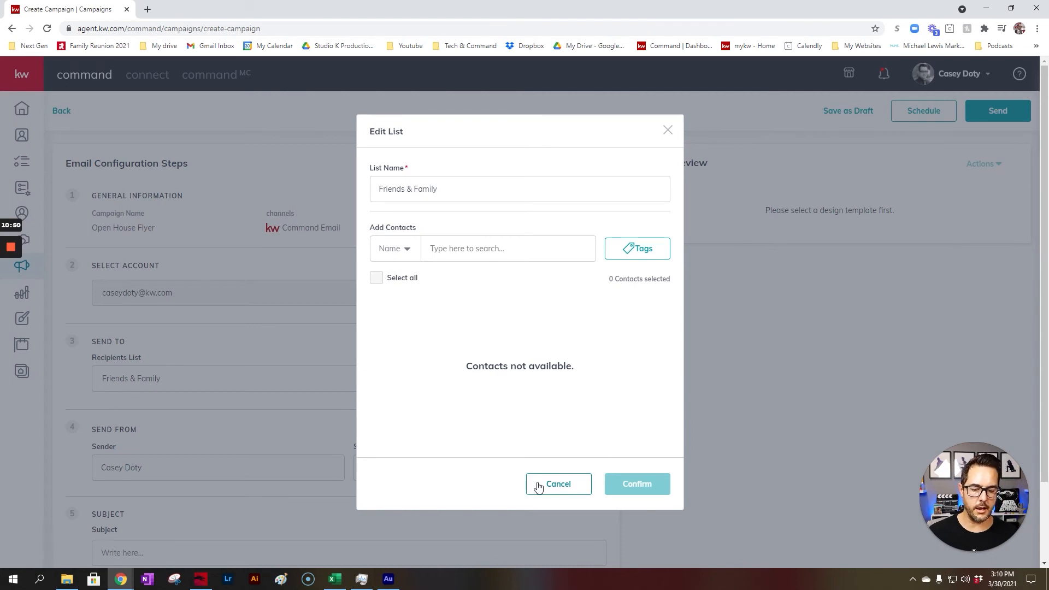
click(555, 486)
Enter a subject of Open House plus the listing's street address and use the Open House Flyer design from My Templates as the email content.
scroll(267, 370, down, 2)
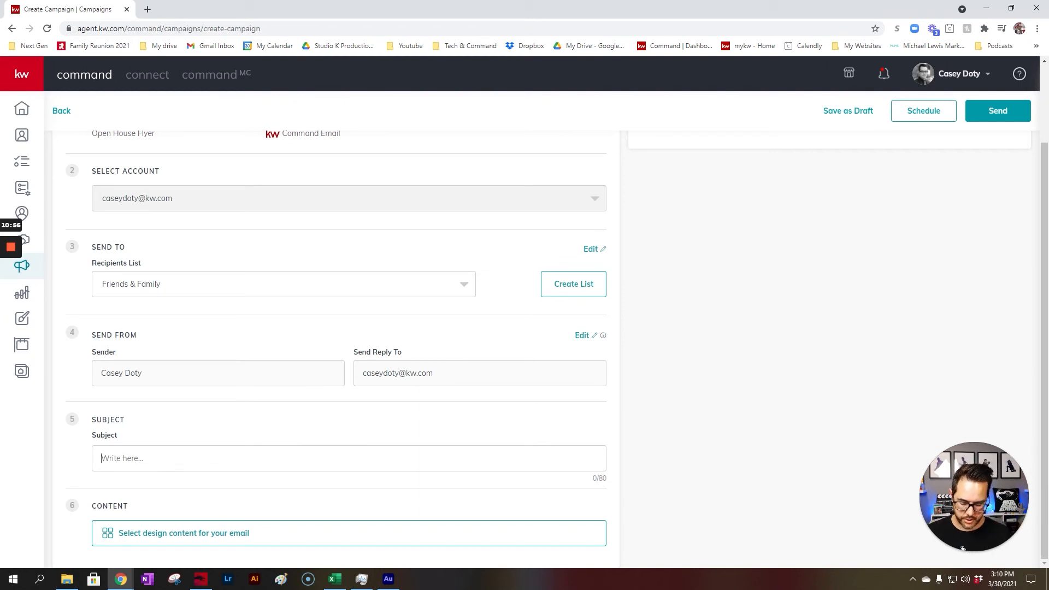
text(Open House 123 e. Main Street)
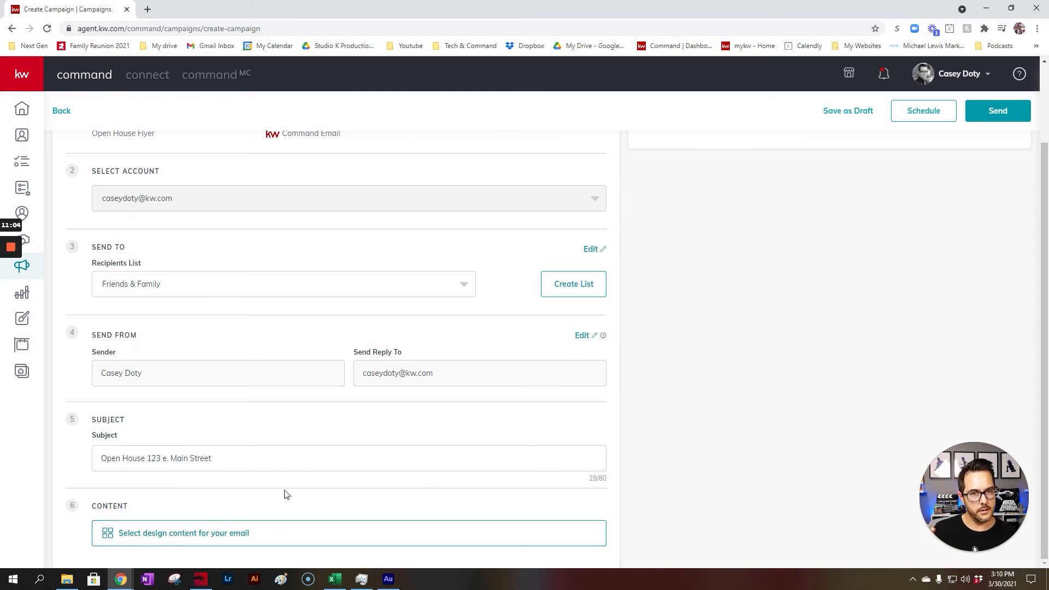
click(236, 534)
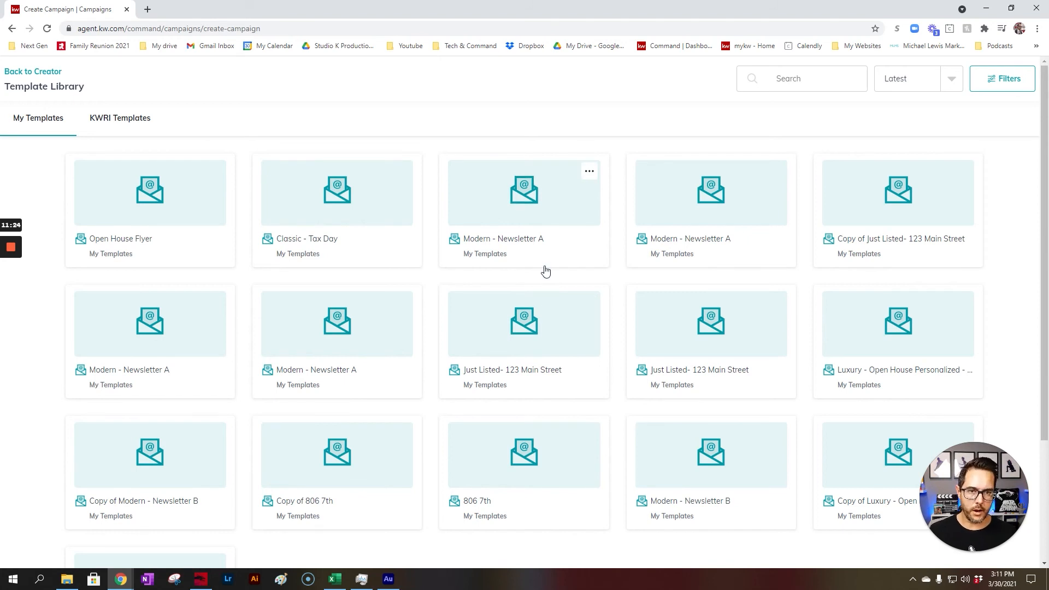
click(144, 207)
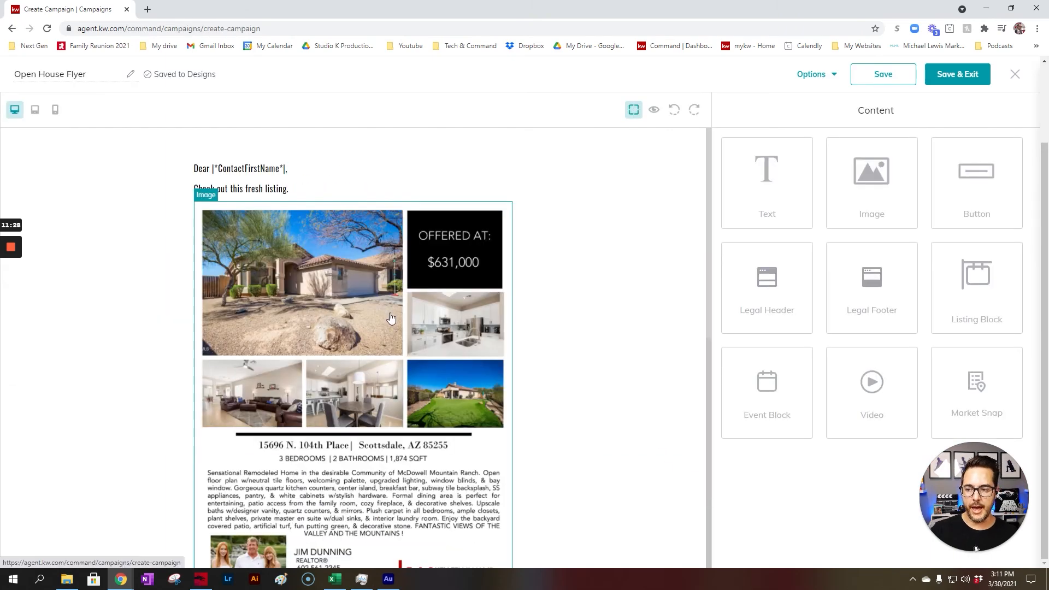
scroll(391, 322, down, 8)
scroll(392, 317, up, 10)
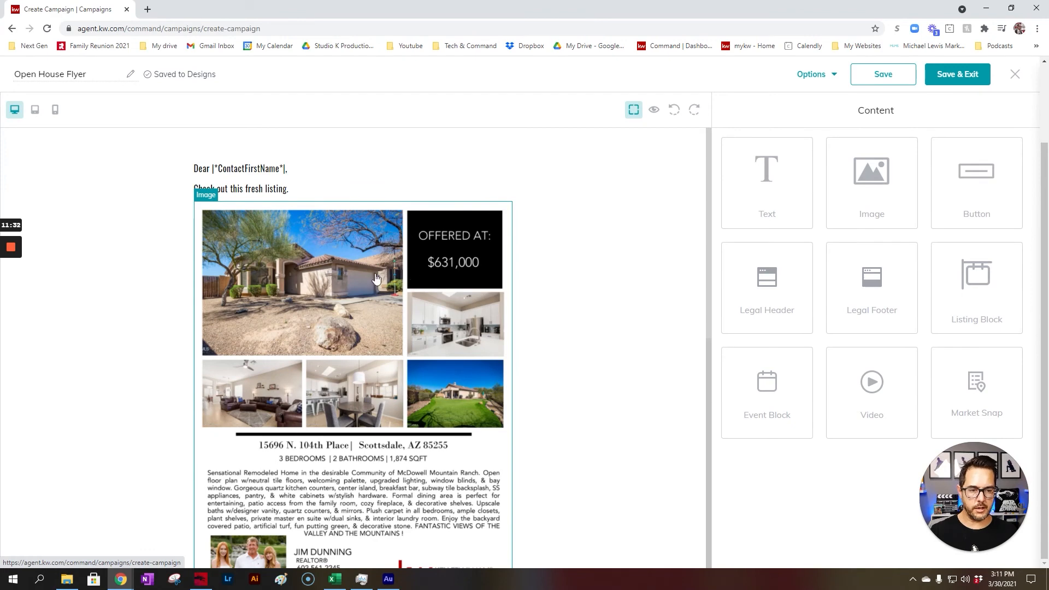
click(964, 76)
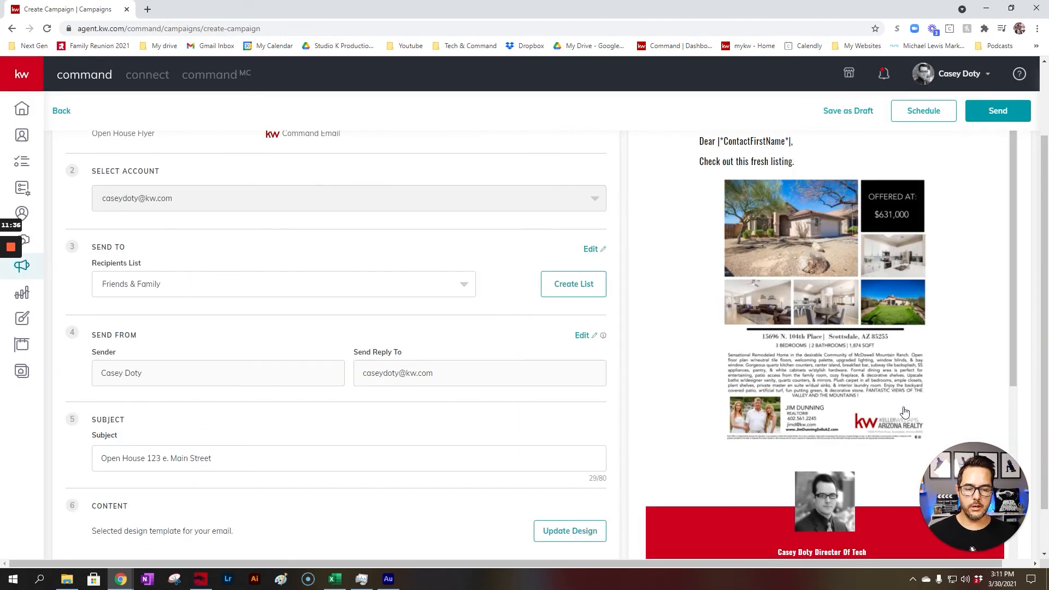
Review the email preview from greeting to footer and check the campaign's scheduling options.
scroll(847, 383, up, 2)
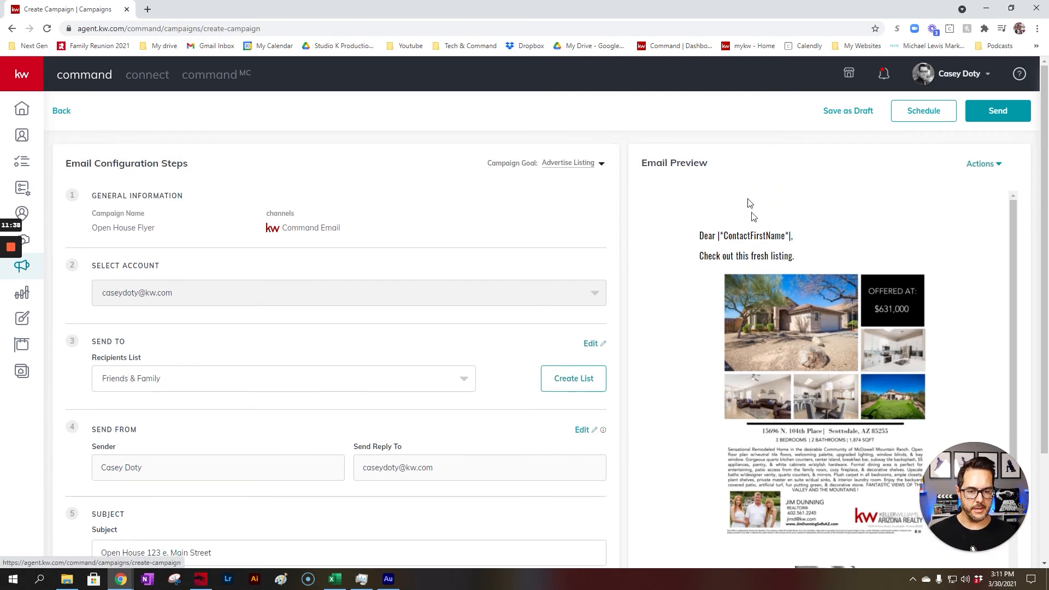
scroll(871, 399, down, 8)
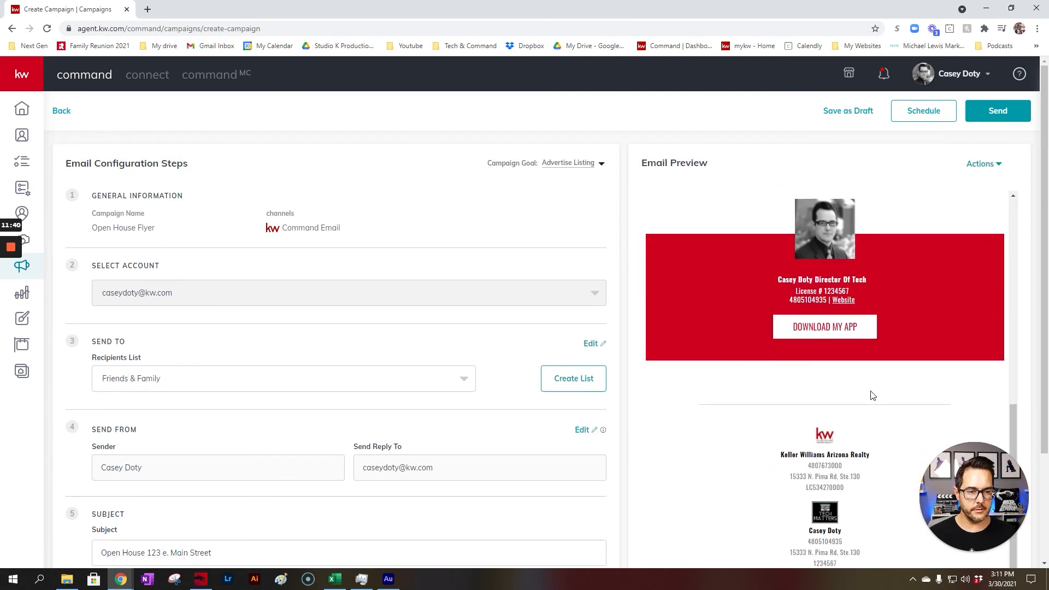
scroll(872, 390, up, 8)
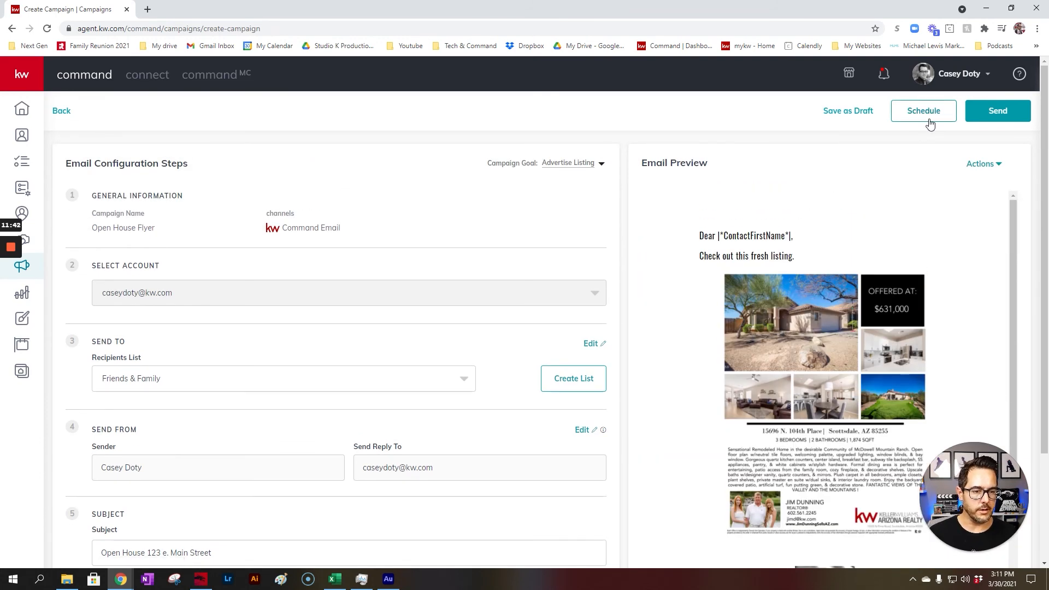
click(926, 116)
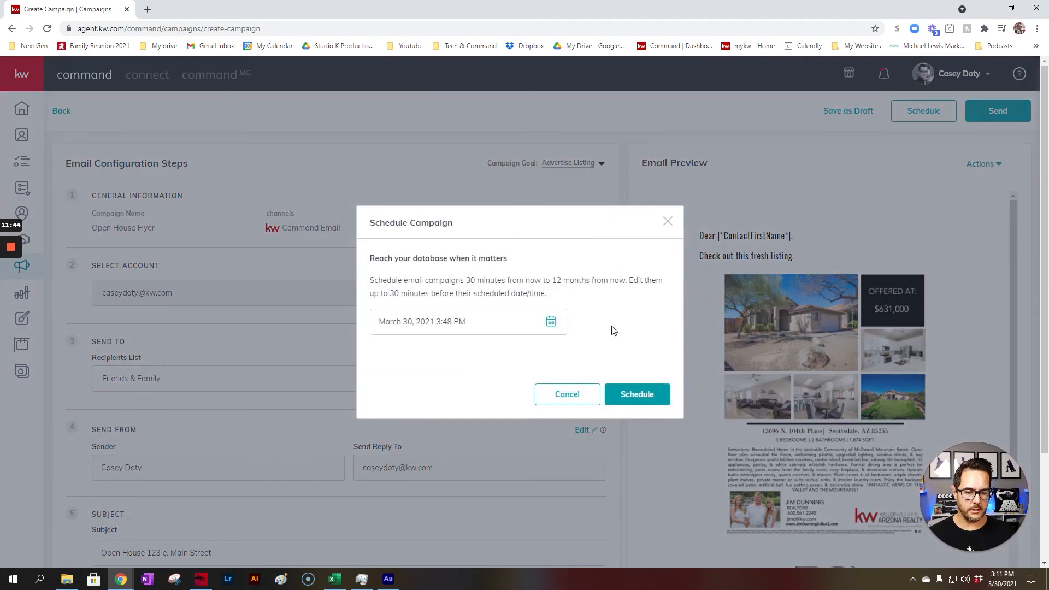
click(664, 225)
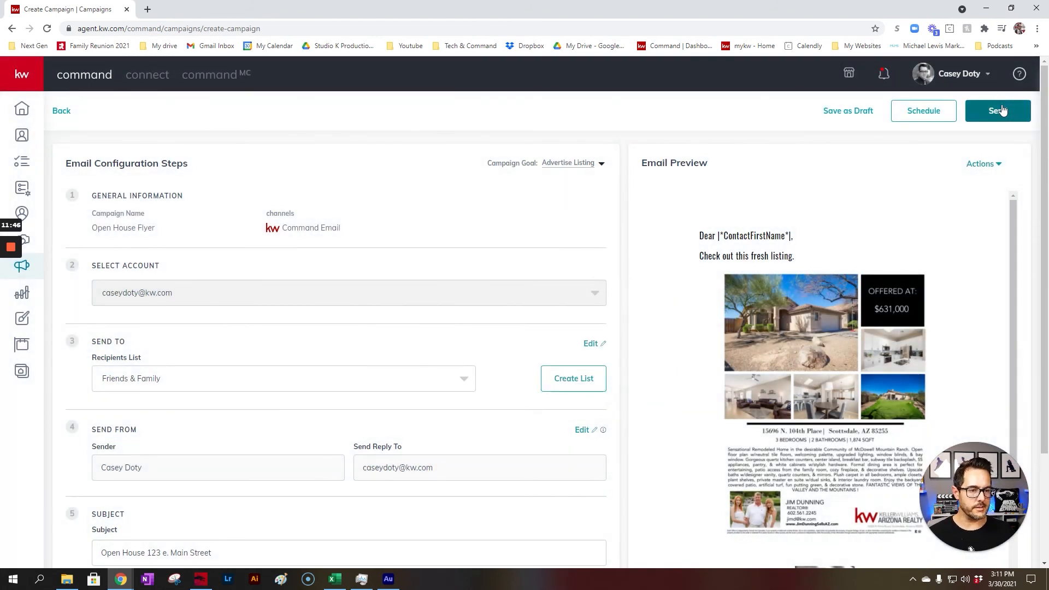
Save the Open House Flyer campaign as a draft and exit the campaign editor.
click(868, 112)
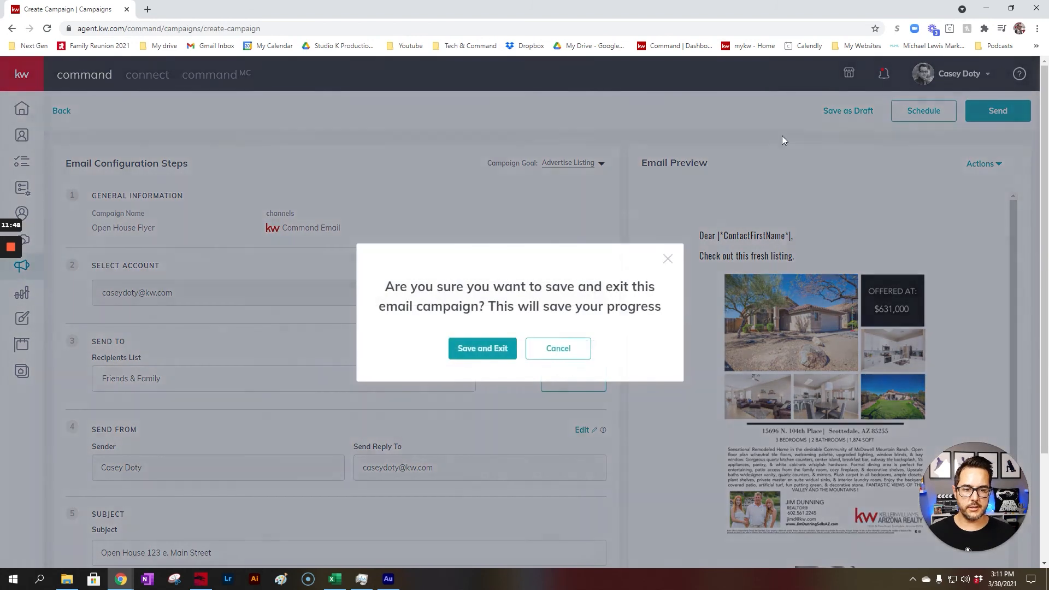
click(496, 354)
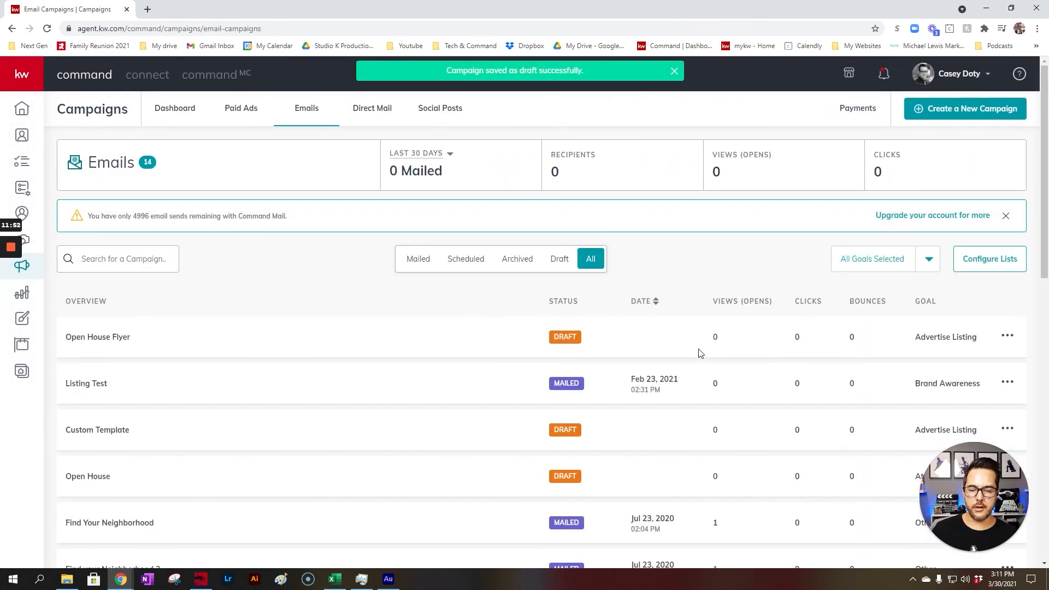
Check the actions available for the Open House Flyer draft, including its duplication options.
click(1008, 337)
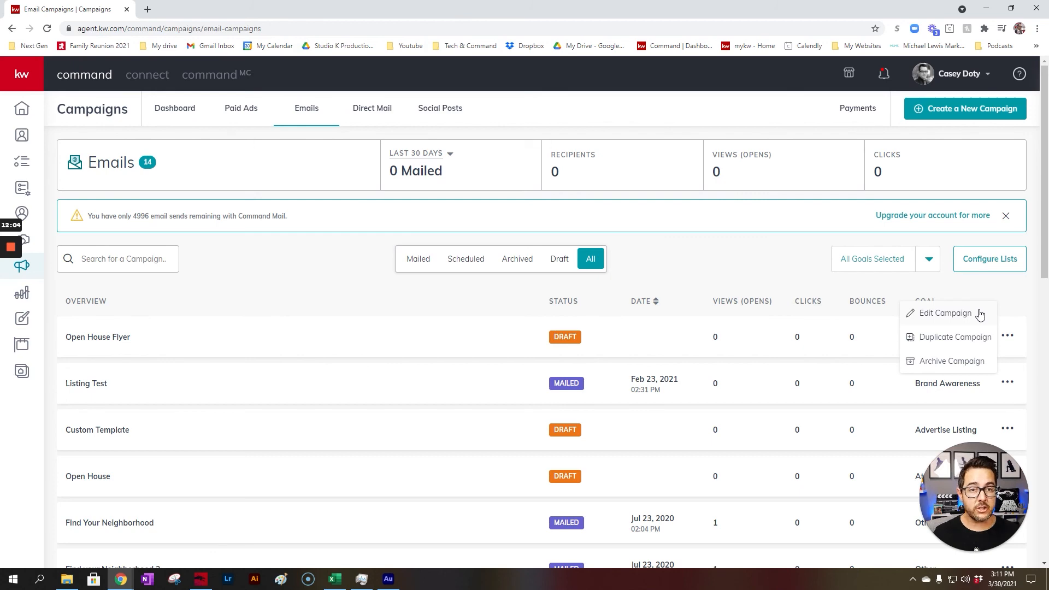
click(960, 339)
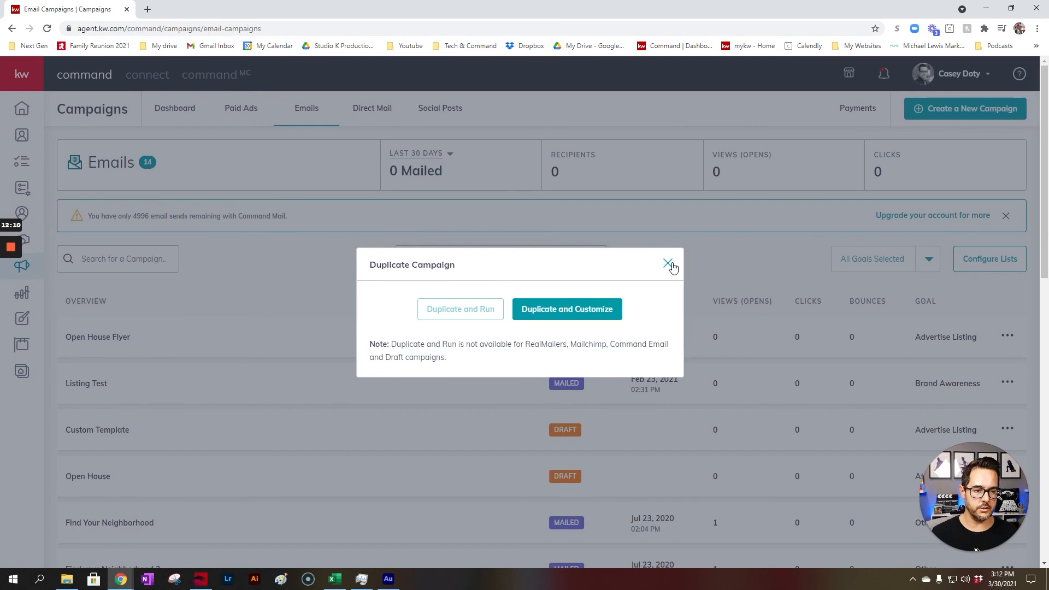
click(668, 264)
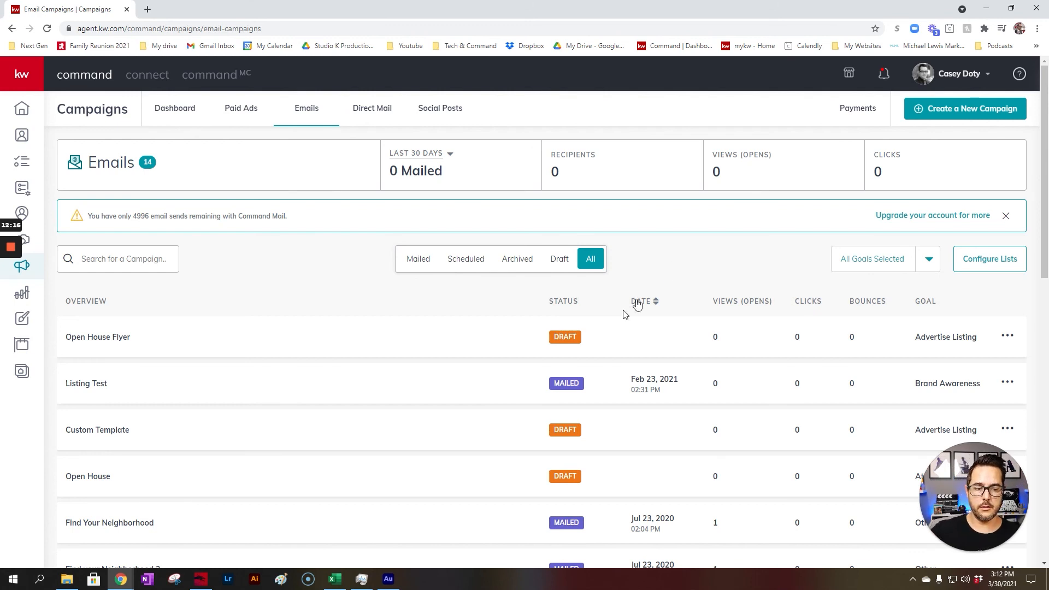
click(1007, 337)
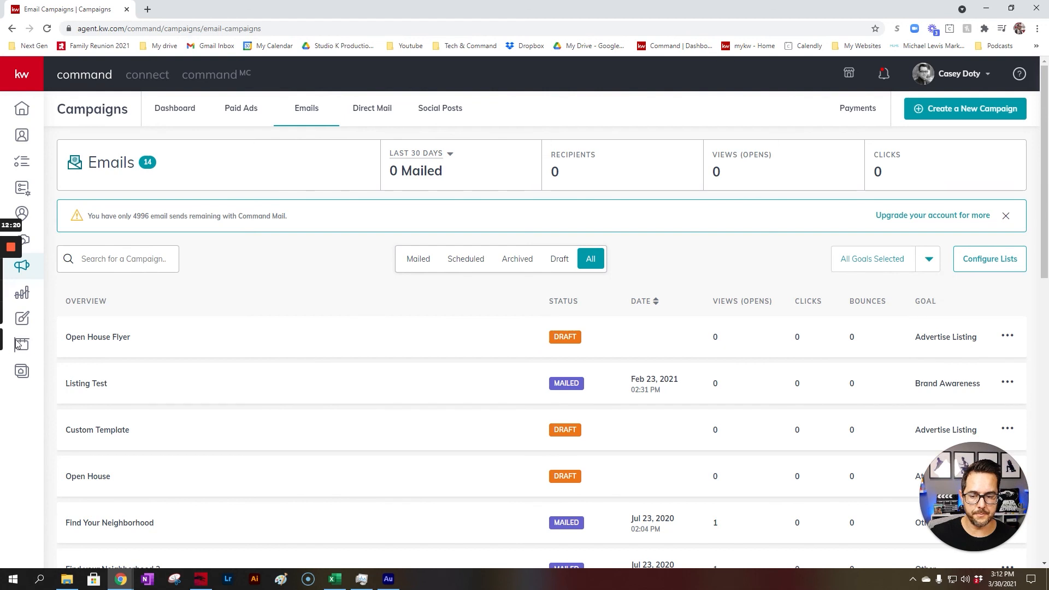
Look over the campaign goal filter choices and open the configuration page for the email recipients lists.
click(931, 261)
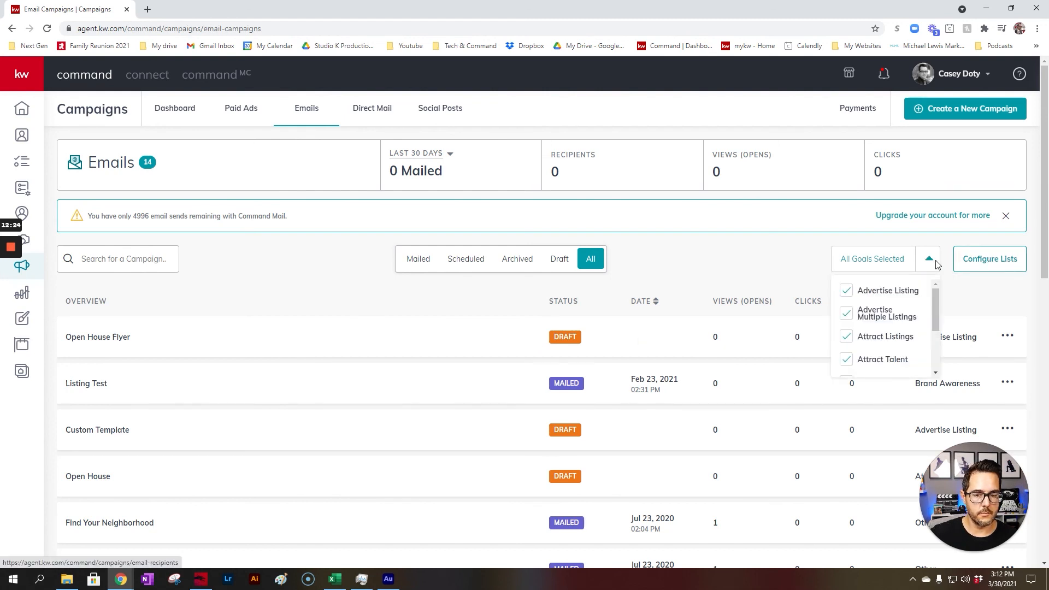
click(814, 262)
click(979, 268)
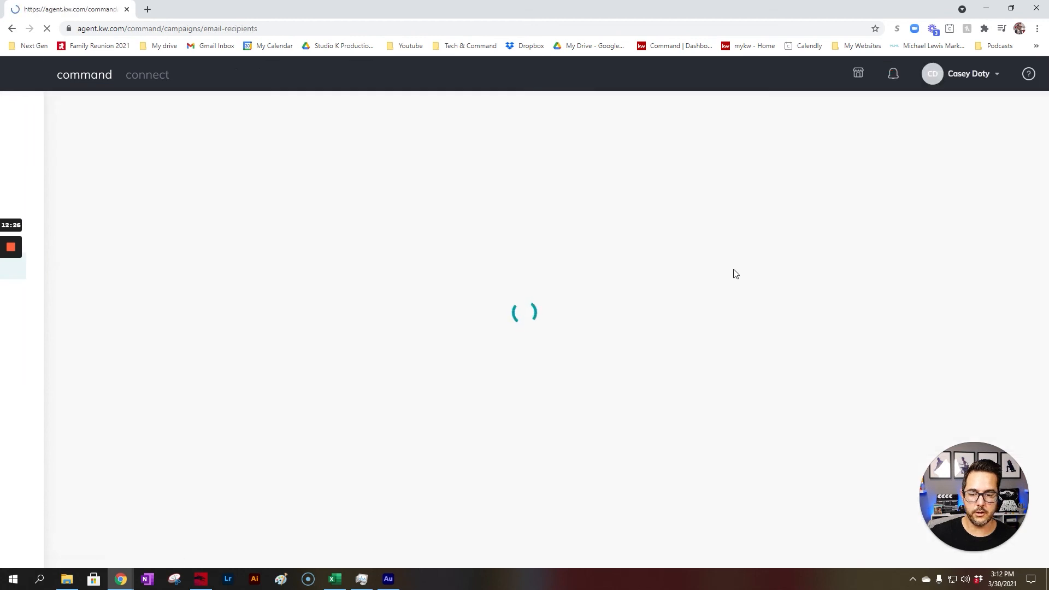